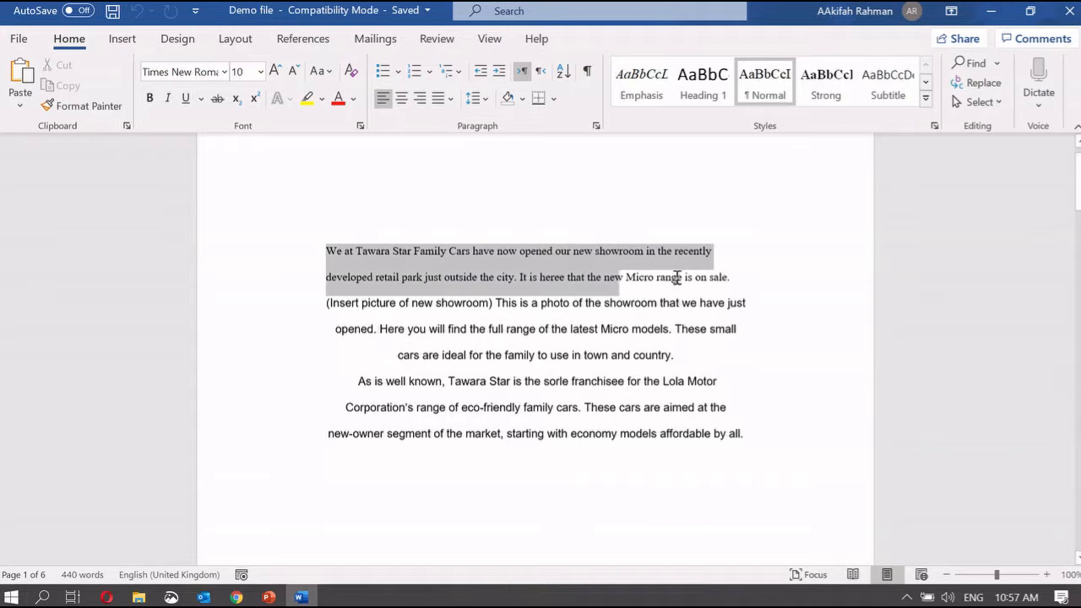
Apply Calibri (Body) and a 12 pt font size to the opening paragraph
{"action": "left_click", "coordinate": [224, 72]}
{"action": "left_click", "coordinate": [201, 149]}
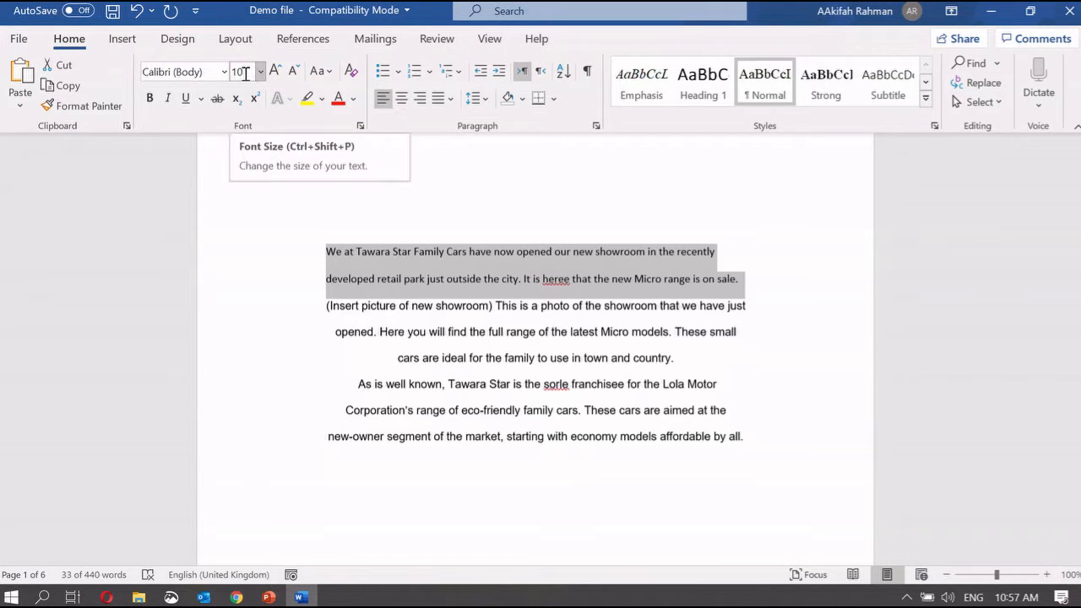
{"action": "left_click", "coordinate": [248, 72]}
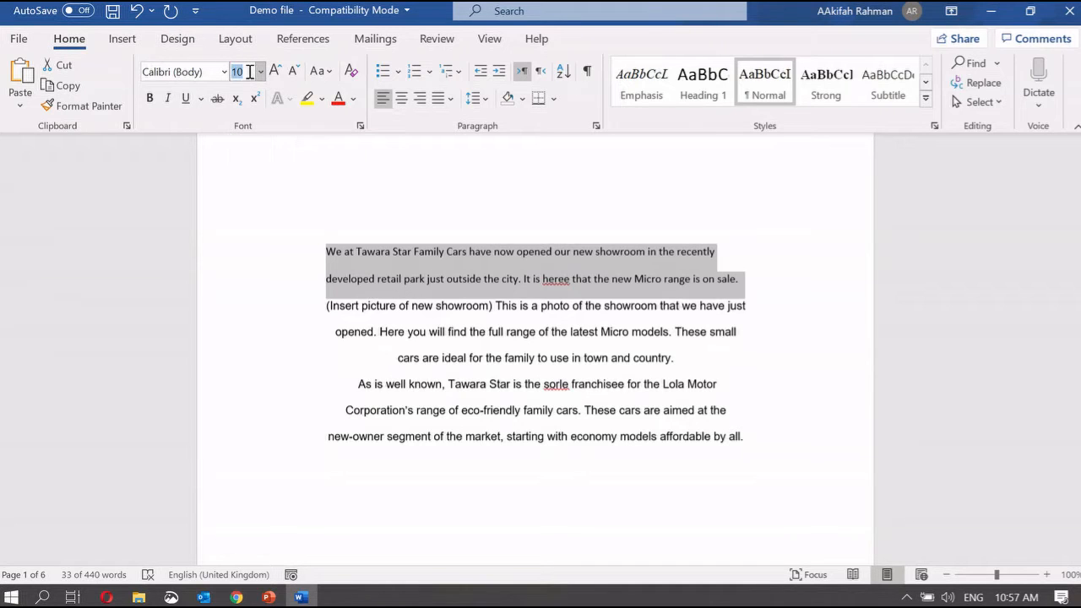
{"action": "type", "text": "12"}
{"action": "key", "text": "Return"}
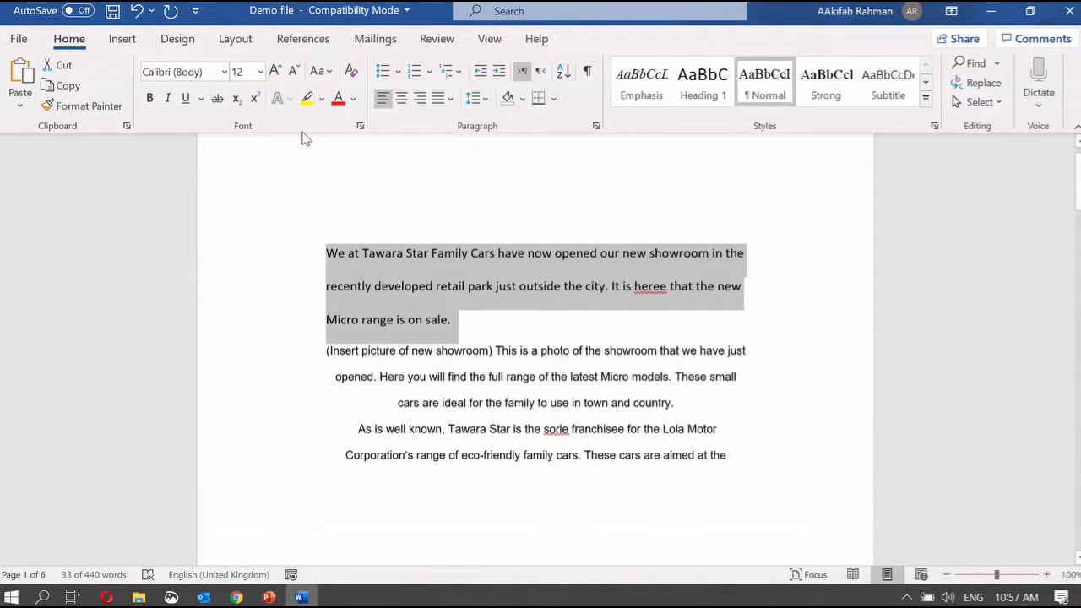
Test Grow Font and Shrink Font, returning to 12 pt, and show the Change Case options
{"action": "left_click", "coordinate": [276, 72]}
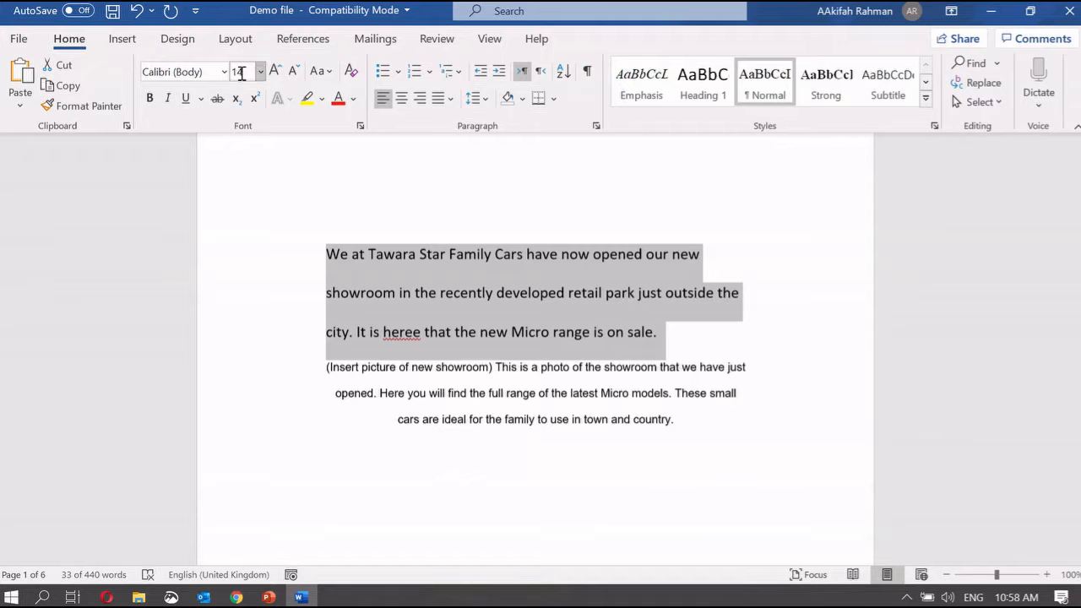
{"action": "left_click", "coordinate": [294, 72]}
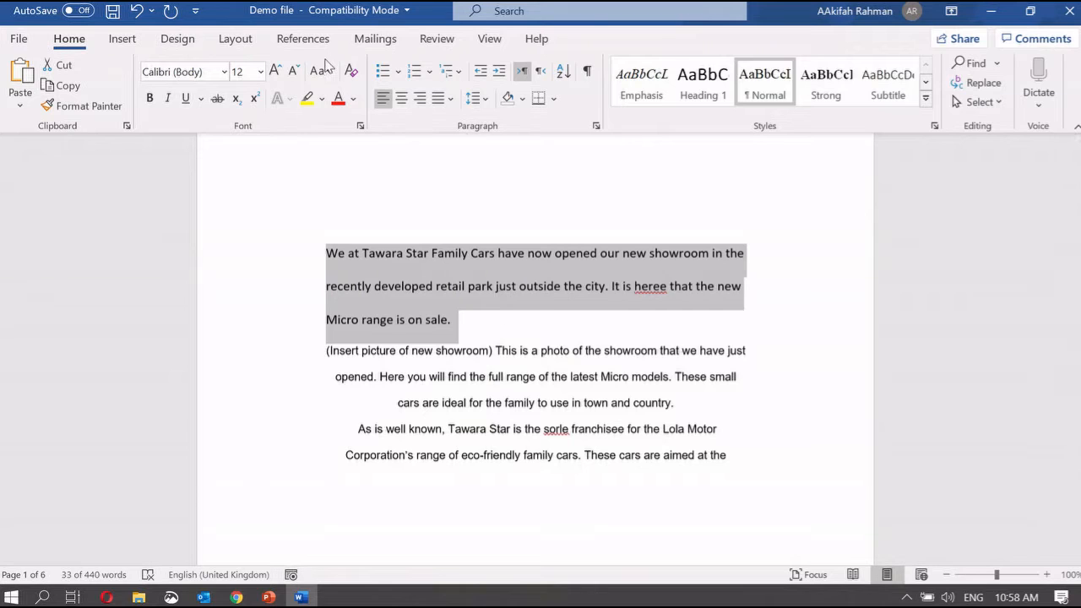
{"action": "left_click", "coordinate": [325, 72]}
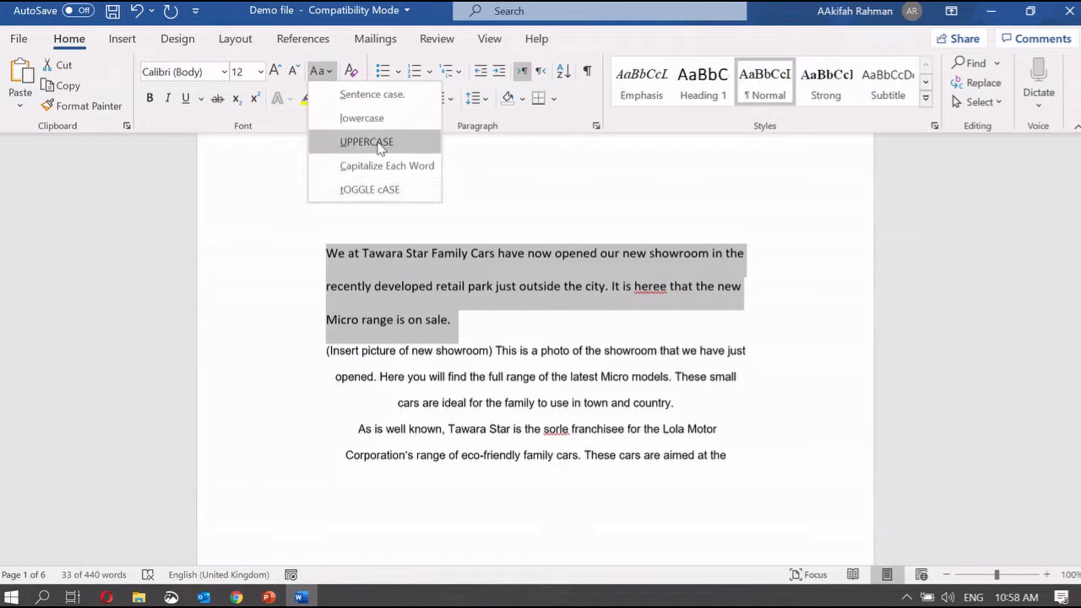
{"action": "left_click", "coordinate": [490, 329]}
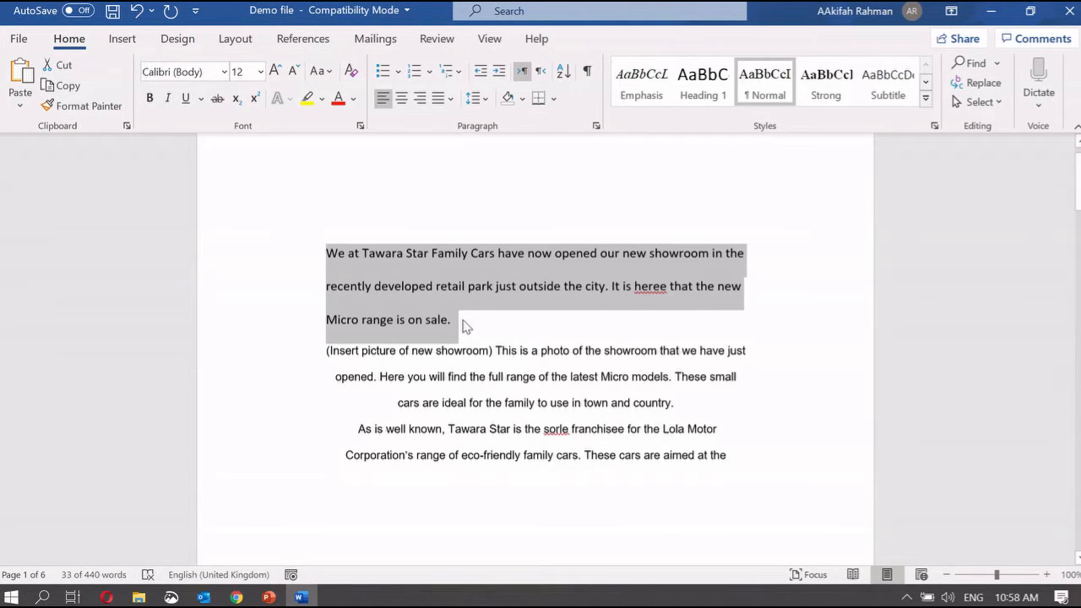
{"action": "left_click", "coordinate": [463, 325]}
{"action": "left_click_drag", "start_coordinate": [459, 321], "coordinate": [309, 250]}
{"action": "left_click", "coordinate": [321, 72]}
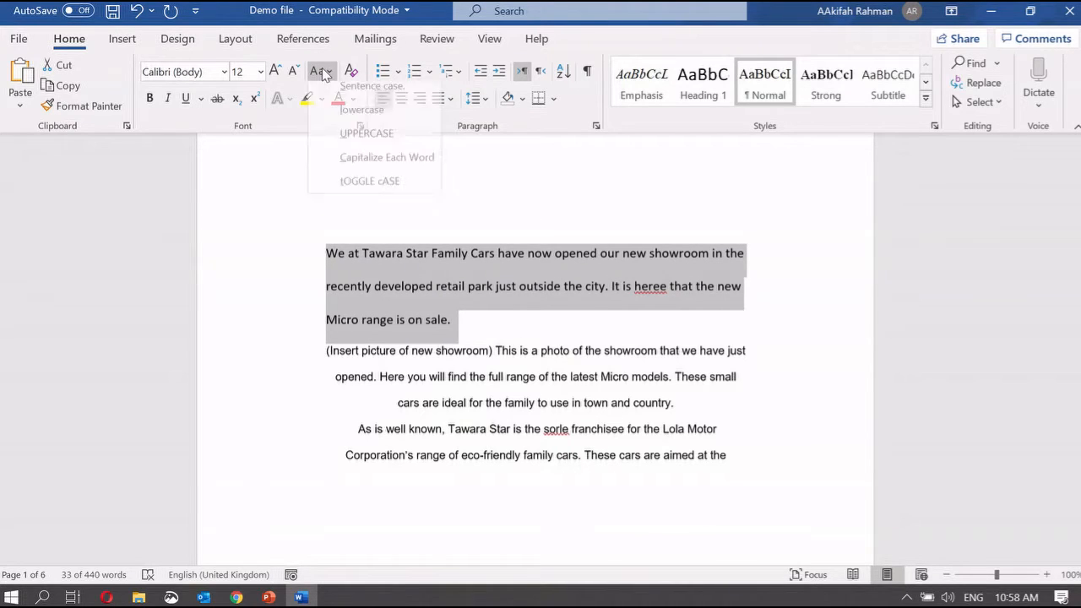
{"action": "left_click", "coordinate": [380, 142]}
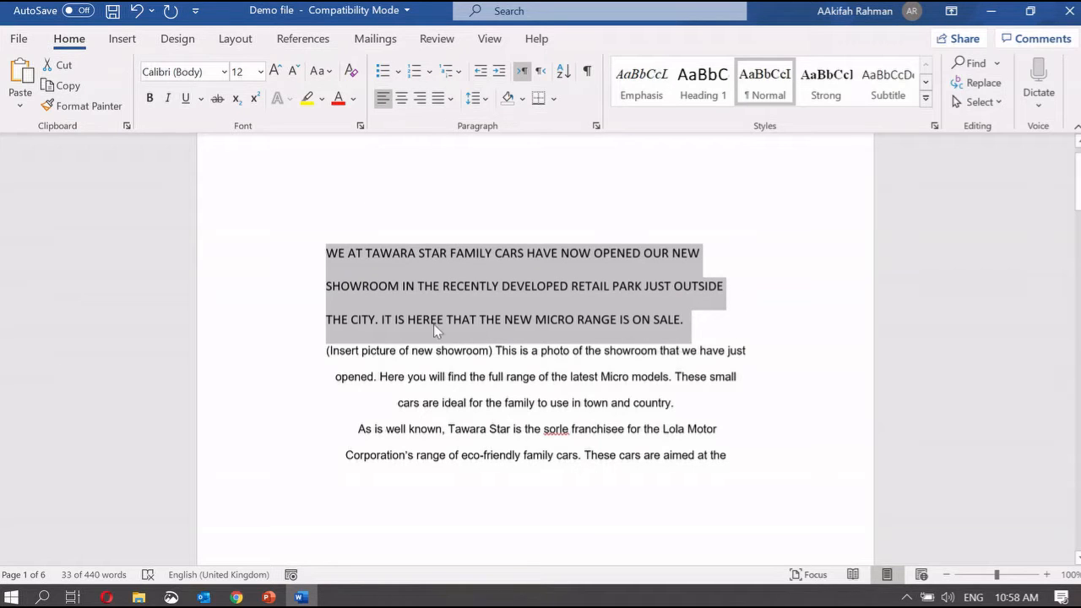
{"action": "key", "text": "ctrl+z"}
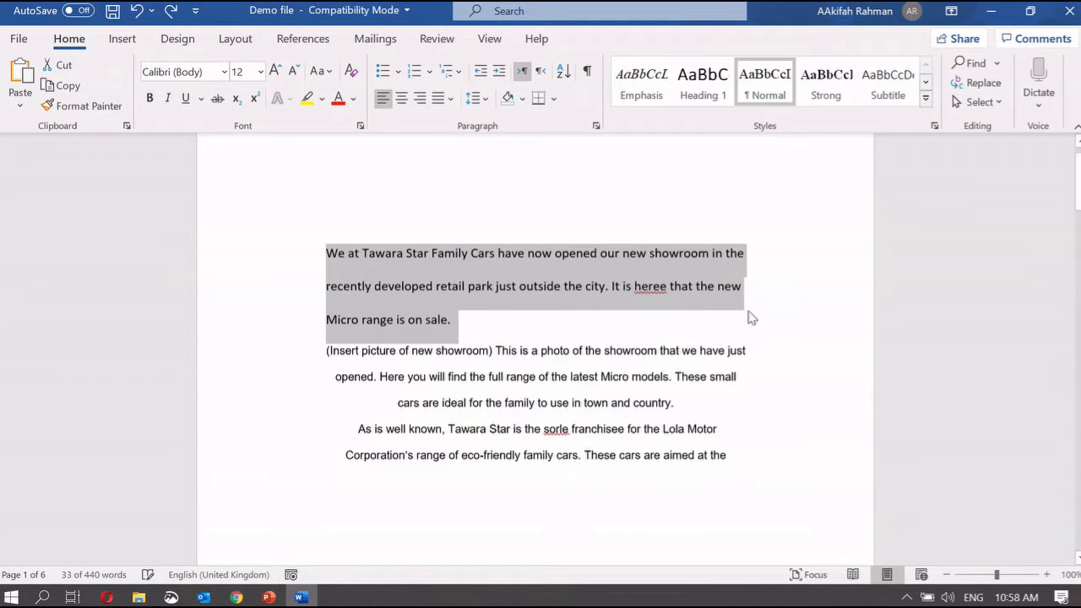
{"action": "left_click", "coordinate": [319, 71]}
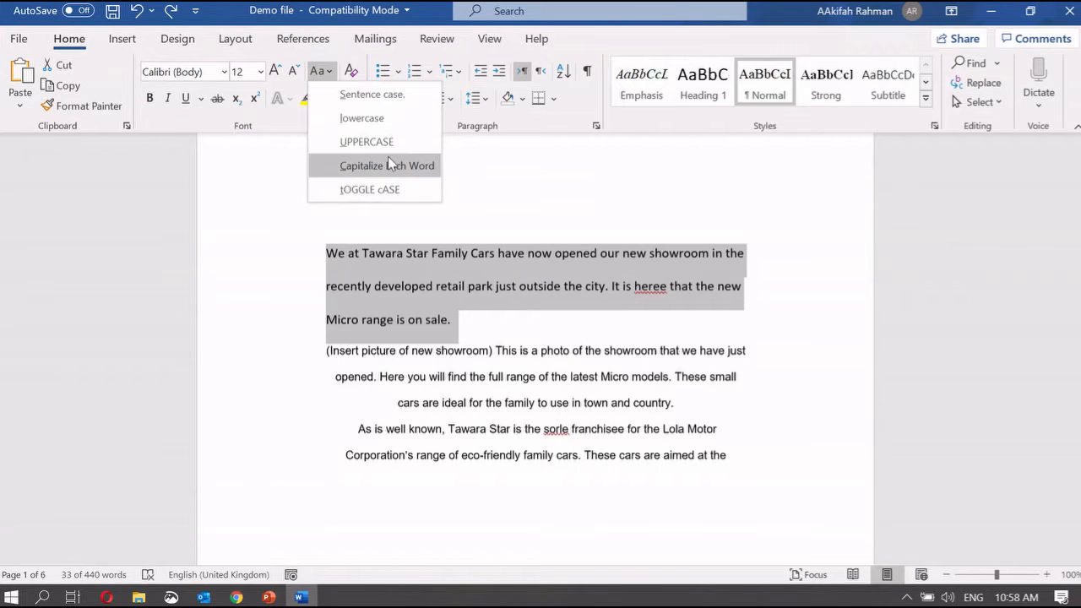
{"action": "key", "text": "Escape"}
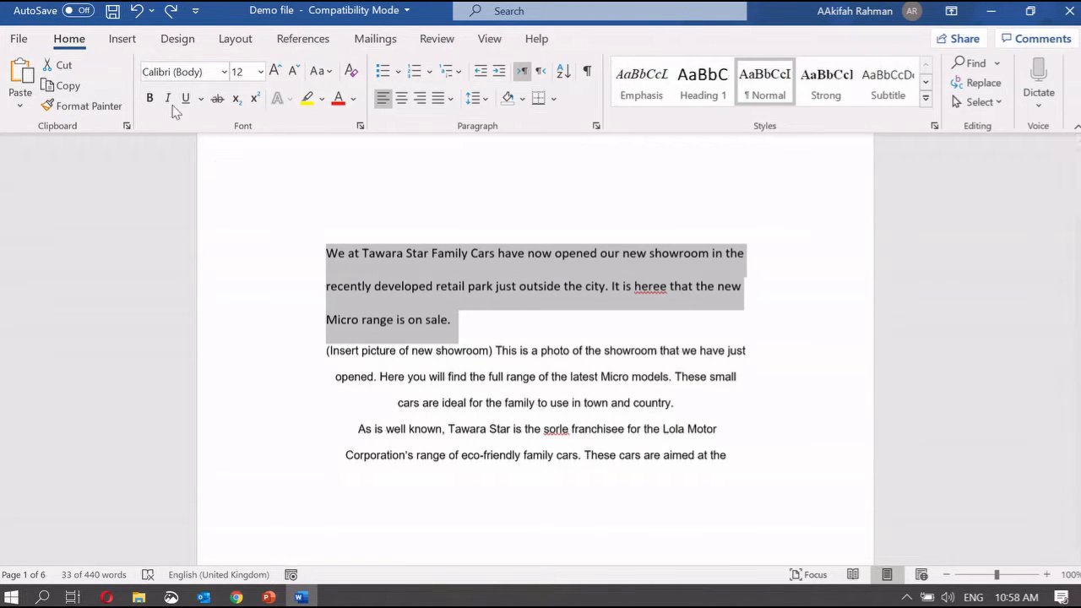
Try bold, italic and underline on the opening paragraph, removing each again
{"action": "left_click", "coordinate": [150, 99]}
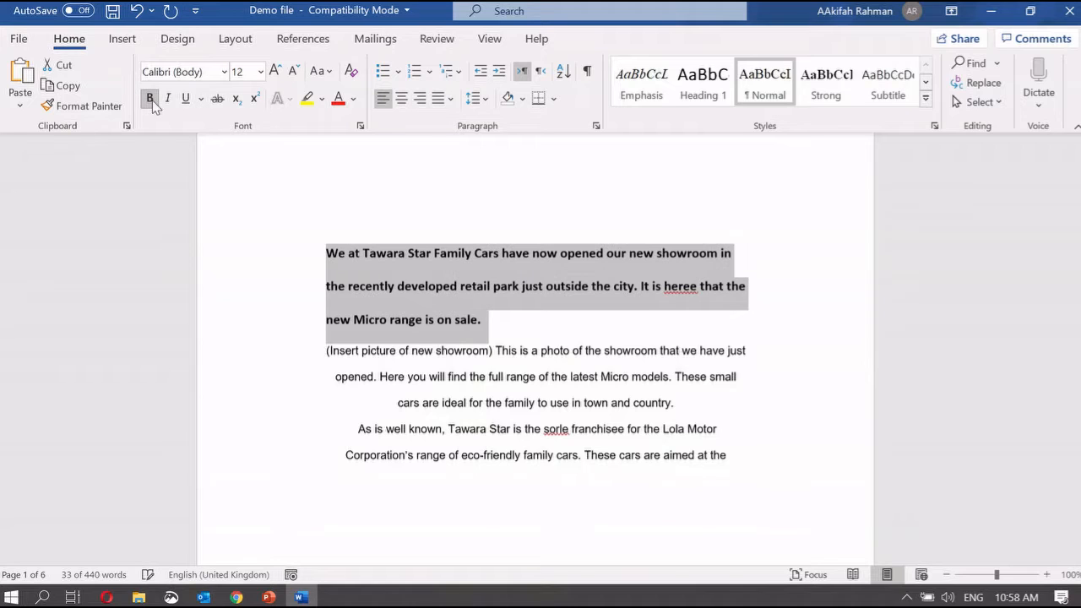
{"action": "left_click", "coordinate": [152, 101]}
{"action": "left_click", "coordinate": [173, 101]}
{"action": "left_click", "coordinate": [174, 102]}
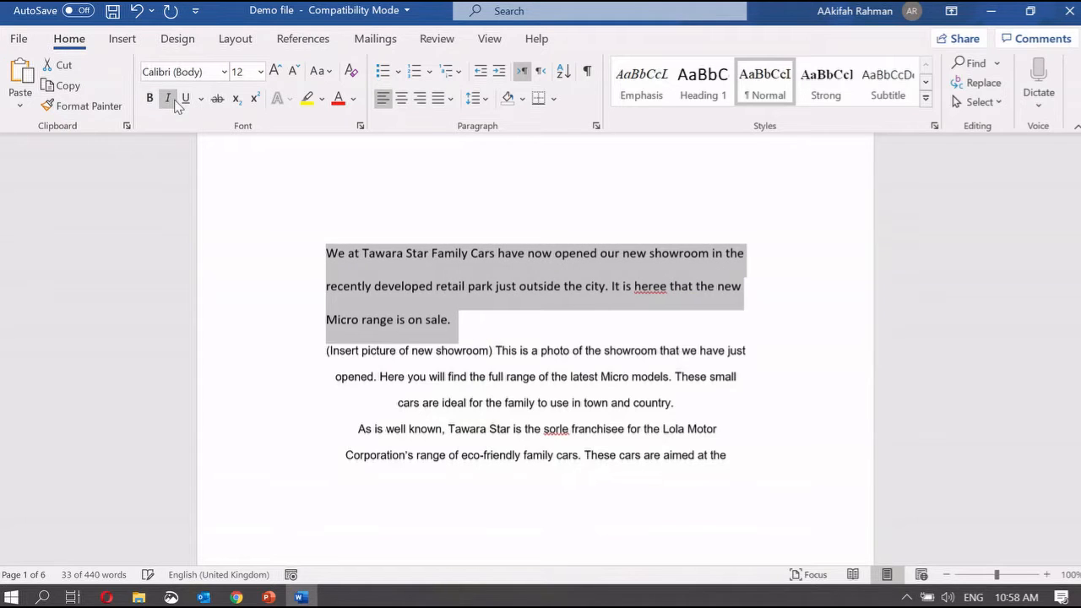
{"action": "left_click", "coordinate": [186, 99]}
{"action": "left_click", "coordinate": [187, 99]}
Apply and remove strikethrough, then highlight the opening paragraph in yellow
{"action": "left_click", "coordinate": [218, 102]}
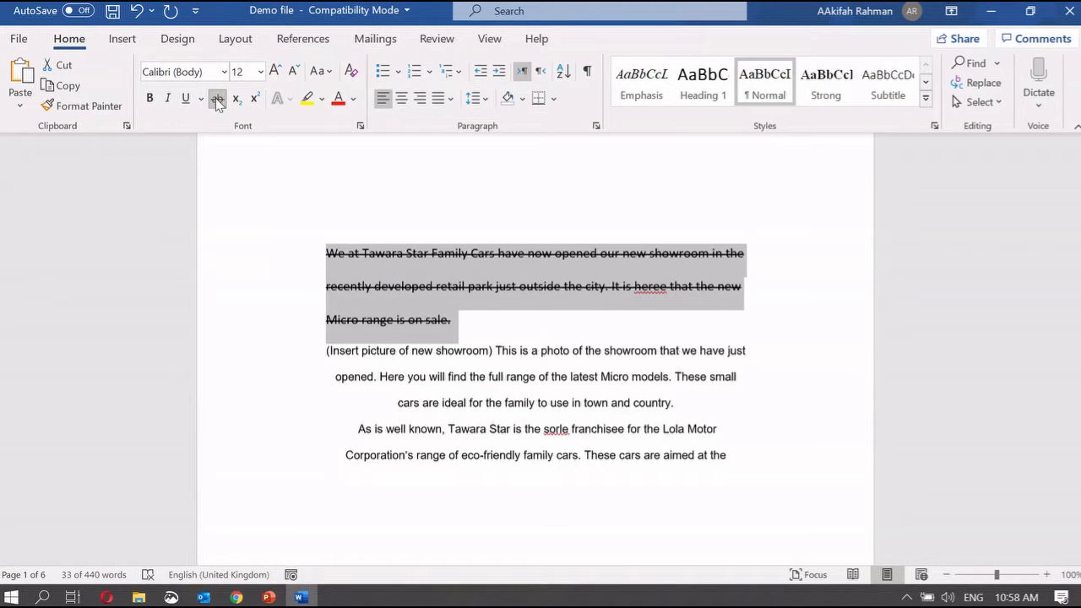
{"action": "left_click", "coordinate": [218, 101]}
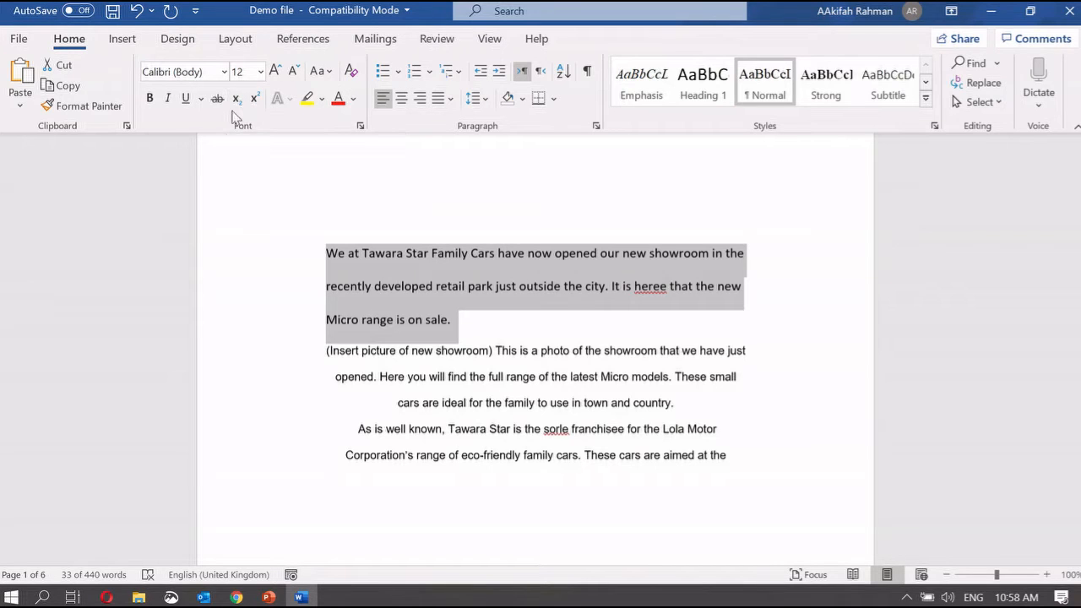
{"action": "left_click", "coordinate": [308, 98]}
{"action": "key", "text": "Left"}
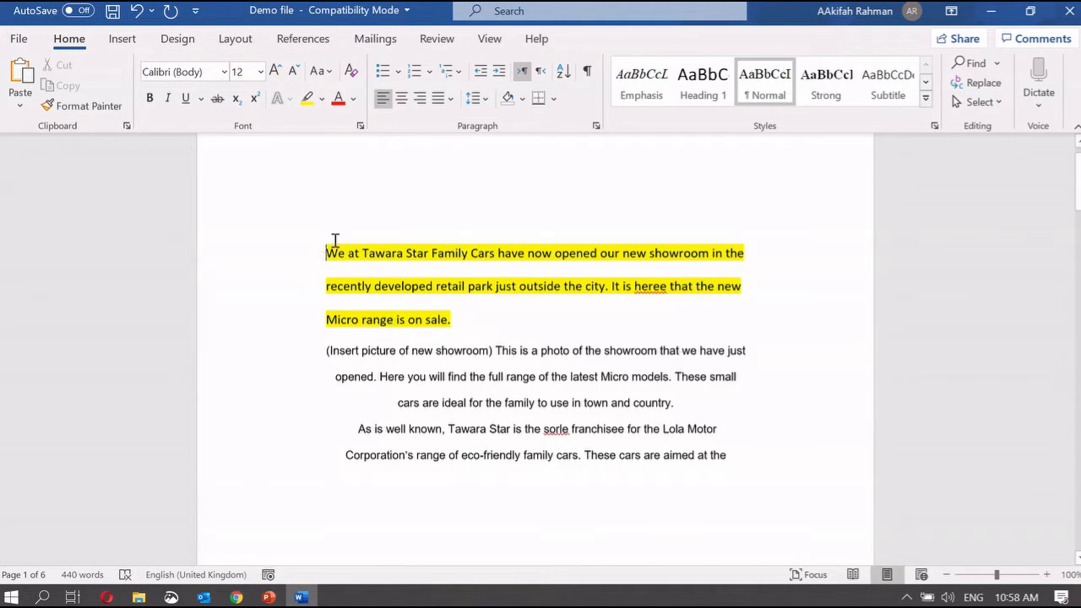
Colour the opening paragraph red, then undo it with Ctrl+Z to restore black text
{"action": "triple_click", "coordinate": [411, 328]}
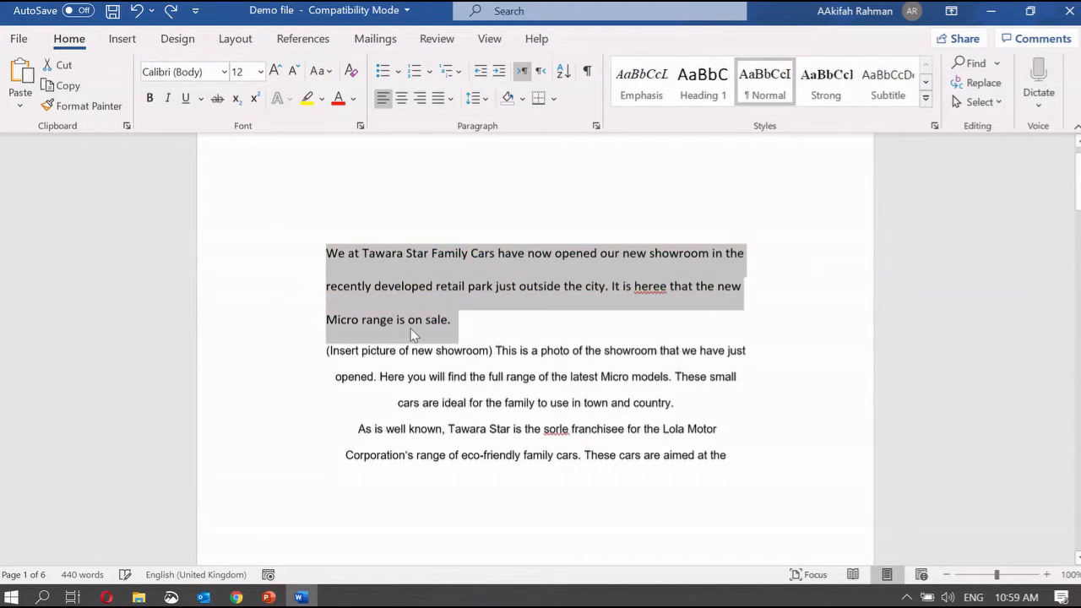
{"action": "left_click", "coordinate": [338, 98]}
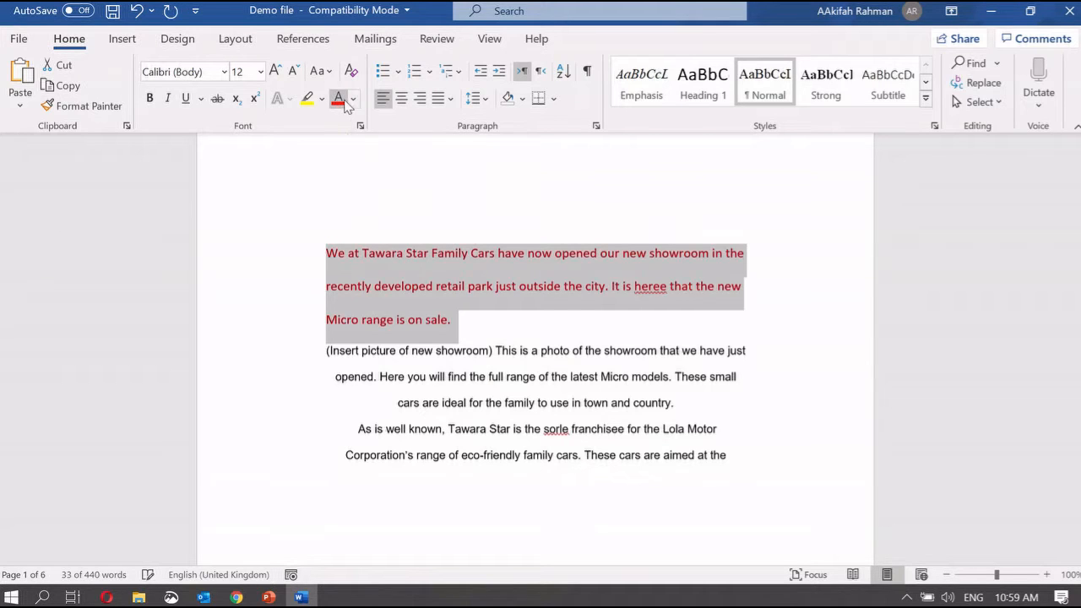
{"action": "left_click", "coordinate": [464, 286]}
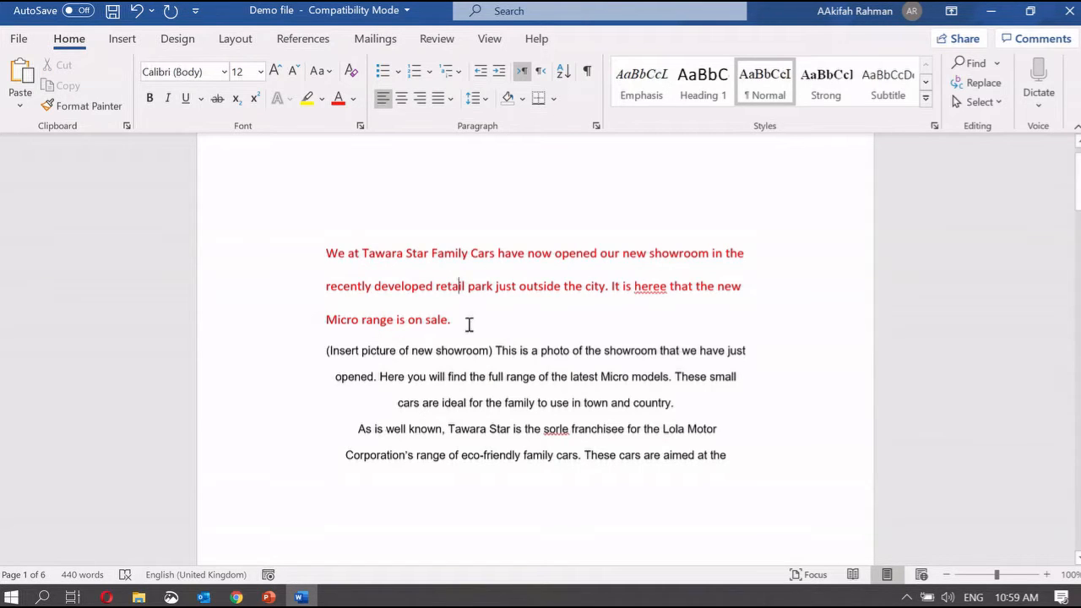
{"action": "double_click", "coordinate": [309, 240]}
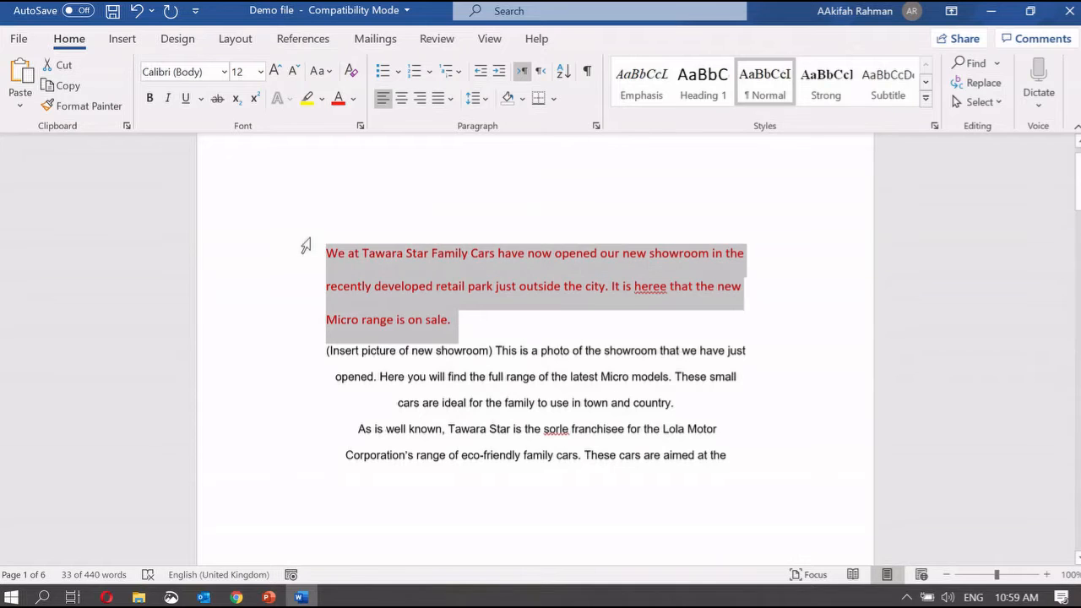
{"action": "key", "text": "ctrl+z"}
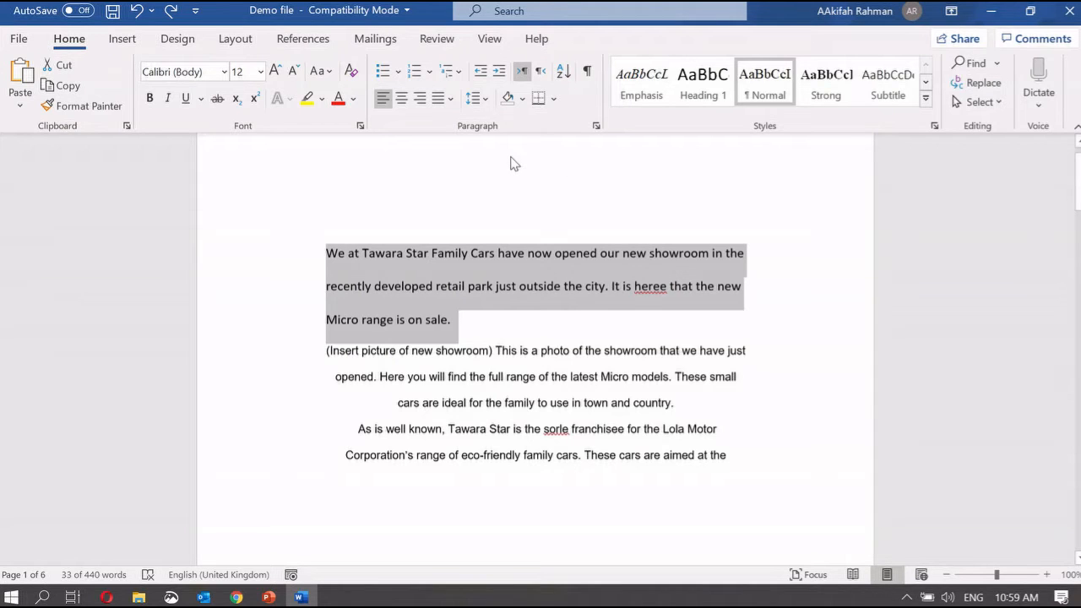
{"action": "left_click", "coordinate": [386, 73]}
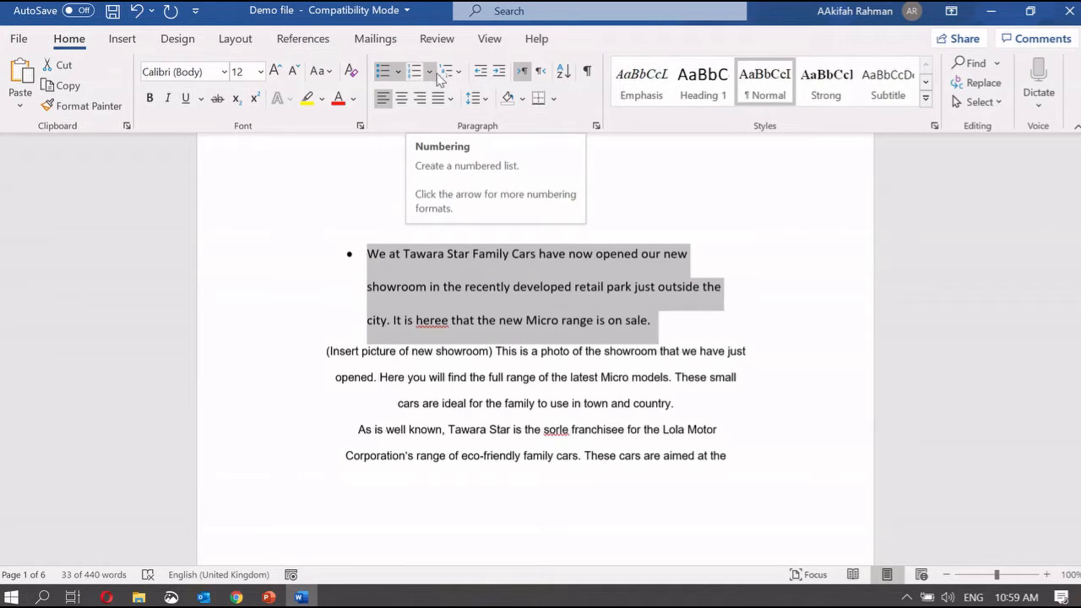
{"action": "left_click", "coordinate": [399, 72]}
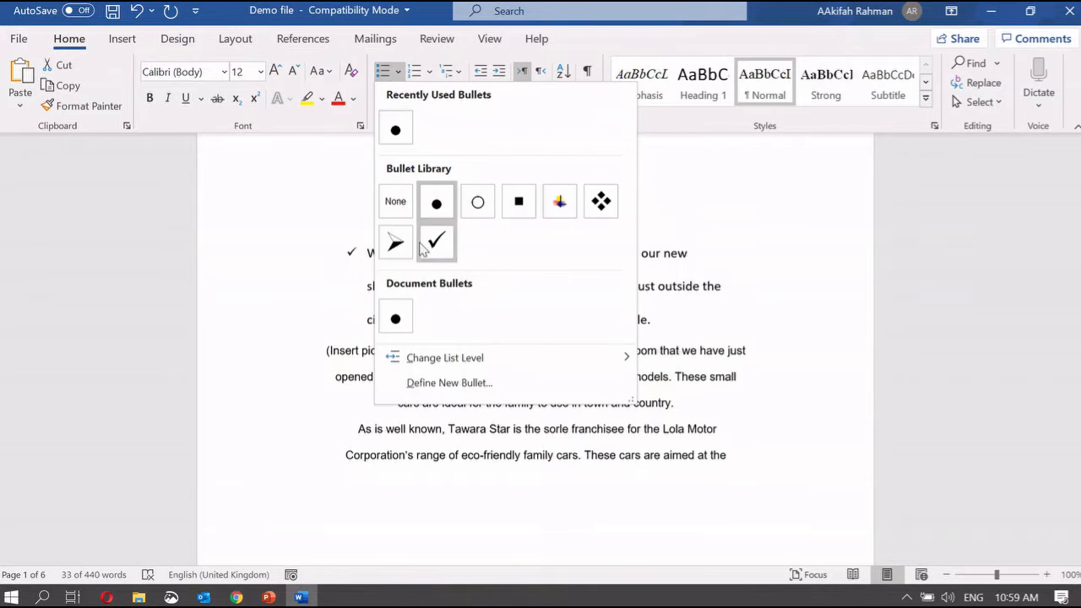
{"action": "left_click", "coordinate": [430, 75]}
{"action": "left_click", "coordinate": [430, 74]}
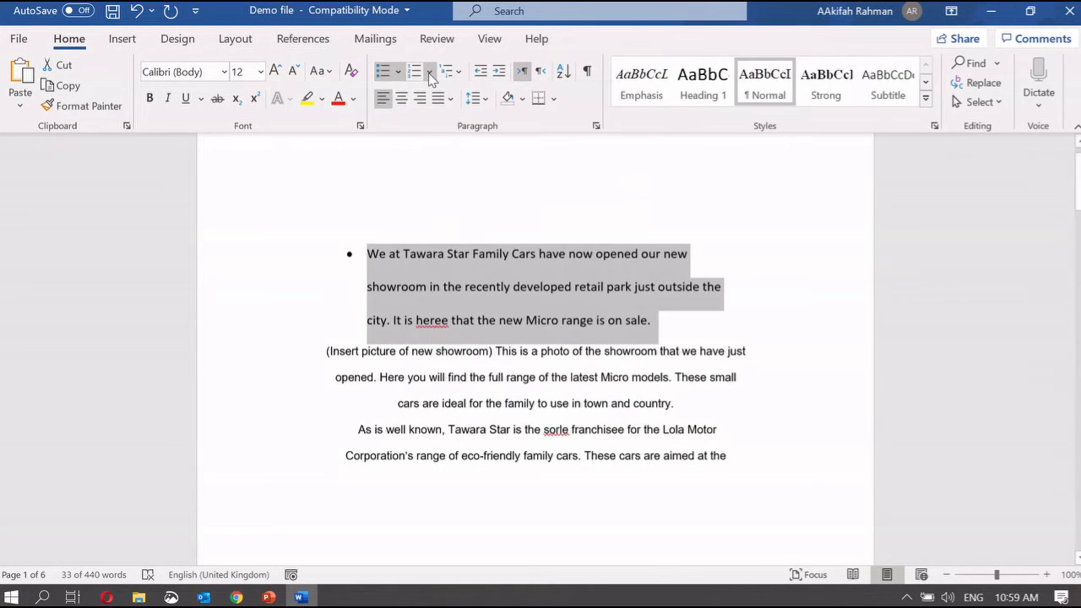
{"action": "left_click", "coordinate": [430, 73]}
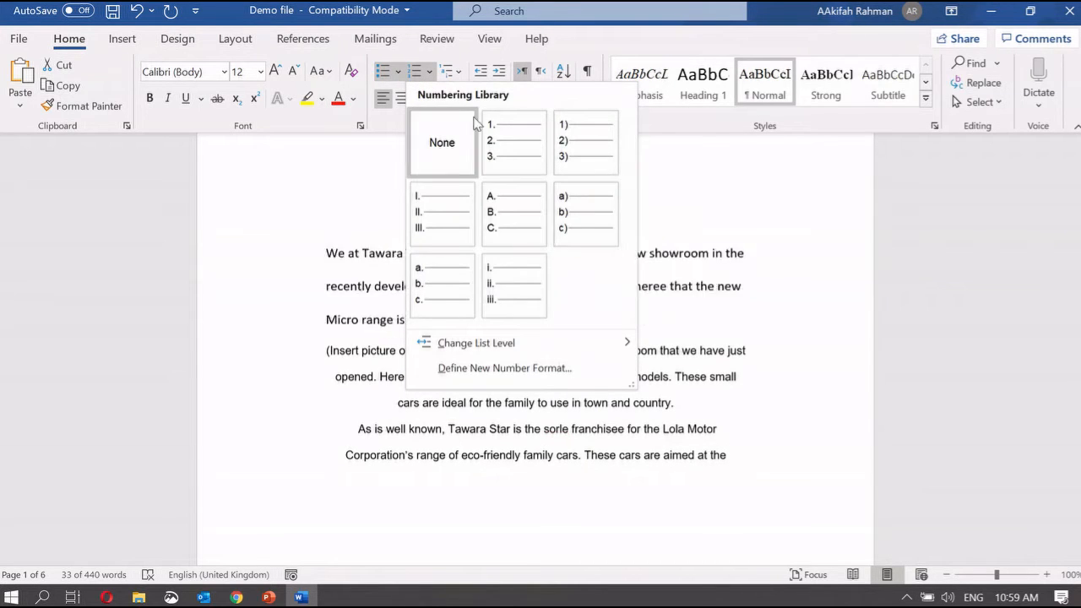
{"action": "left_click", "coordinate": [663, 197]}
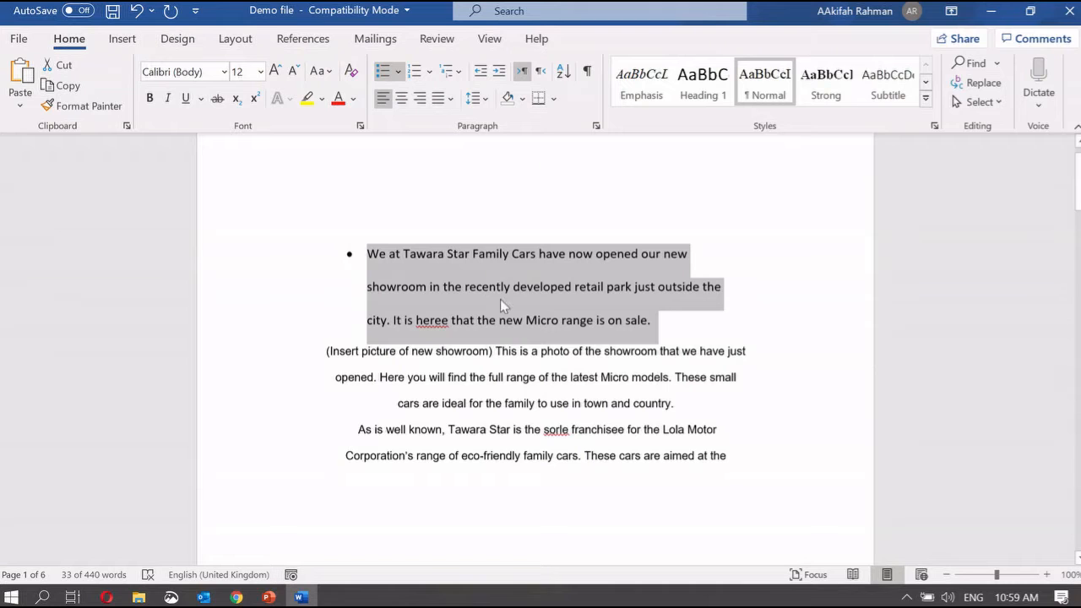
{"action": "key", "text": "ctrl+z"}
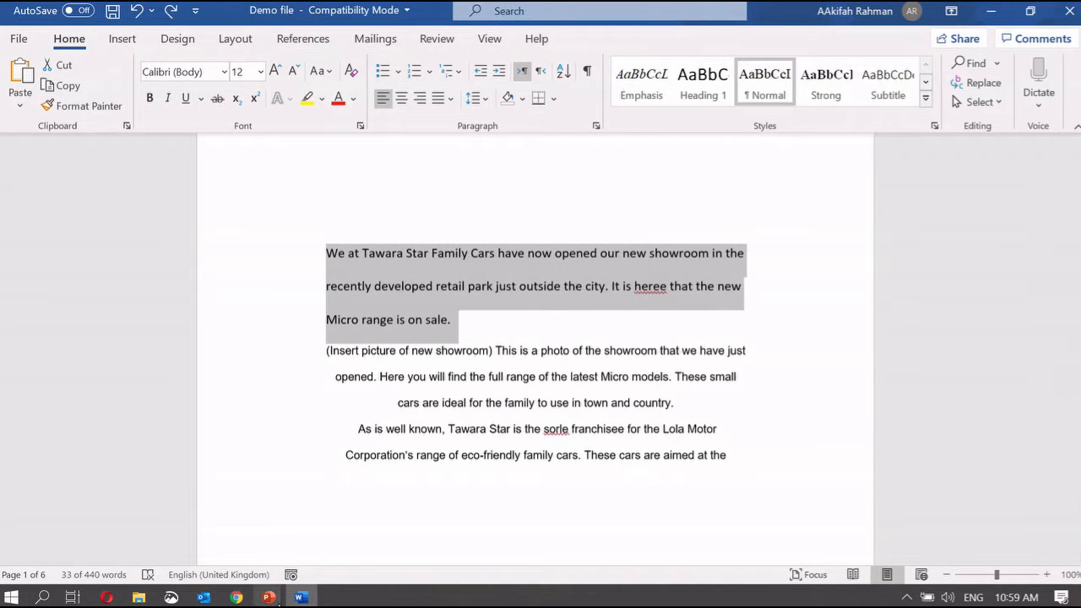
{"action": "left_click", "coordinate": [268, 597]}
{"action": "left_click", "coordinate": [456, 528]}
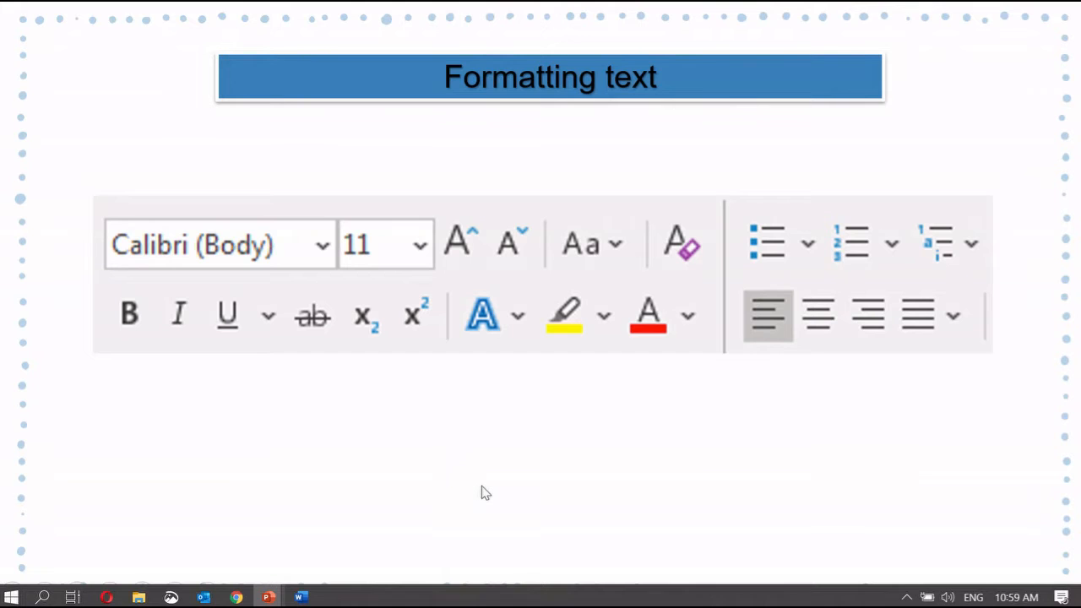
Move past the alignment slide and bring the Demo file in Word back to the front
{"action": "key", "text": "Right"}
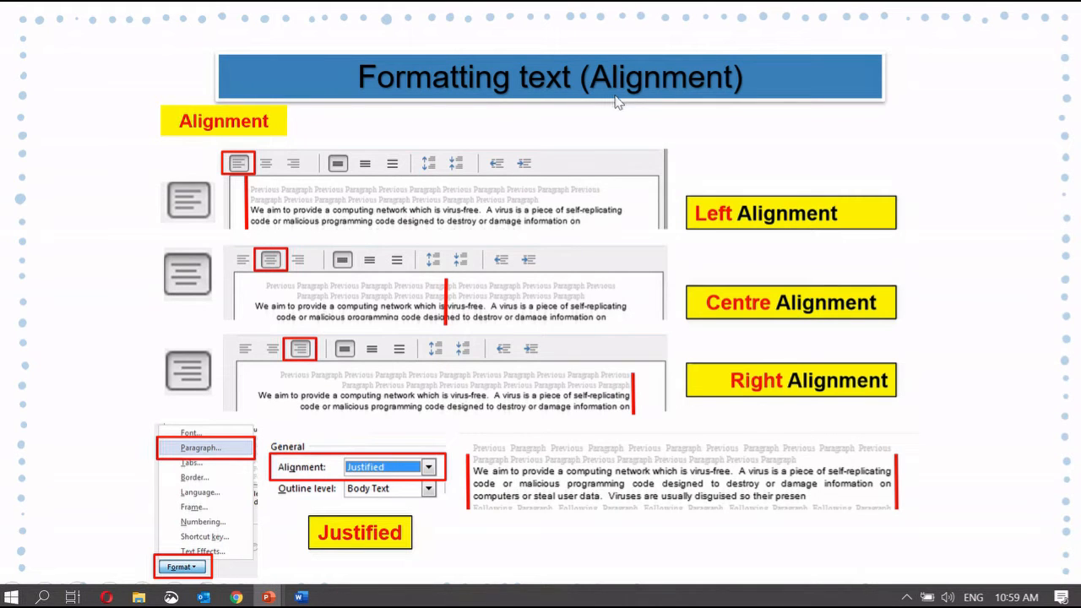
{"action": "left_click", "coordinate": [299, 597]}
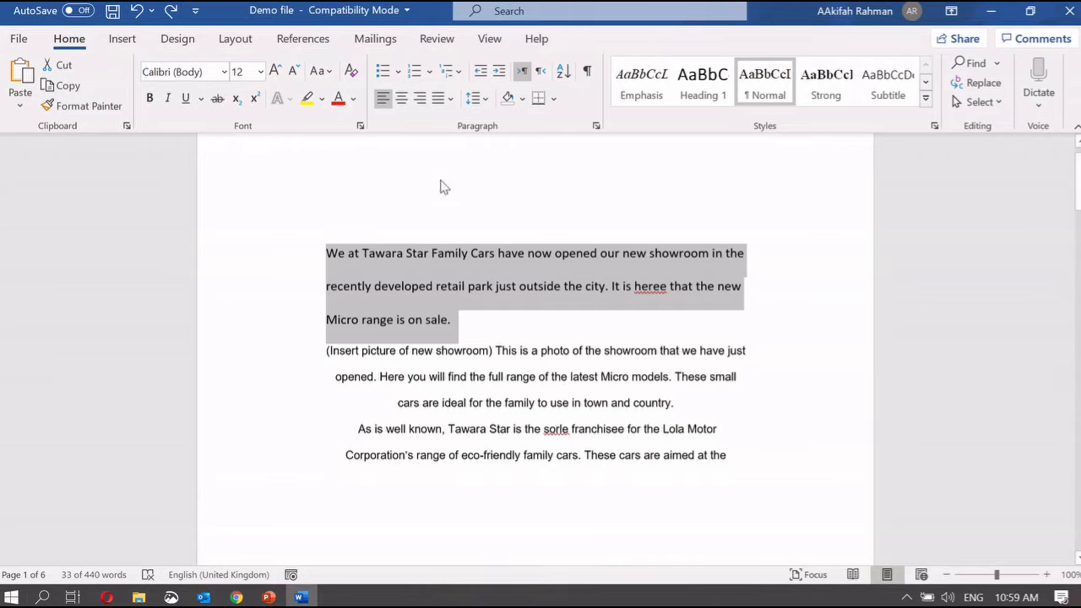
Try centre and right alignment on the opening paragraph, then restore left alignment with Ctrl+L
{"action": "left_click", "coordinate": [403, 98]}
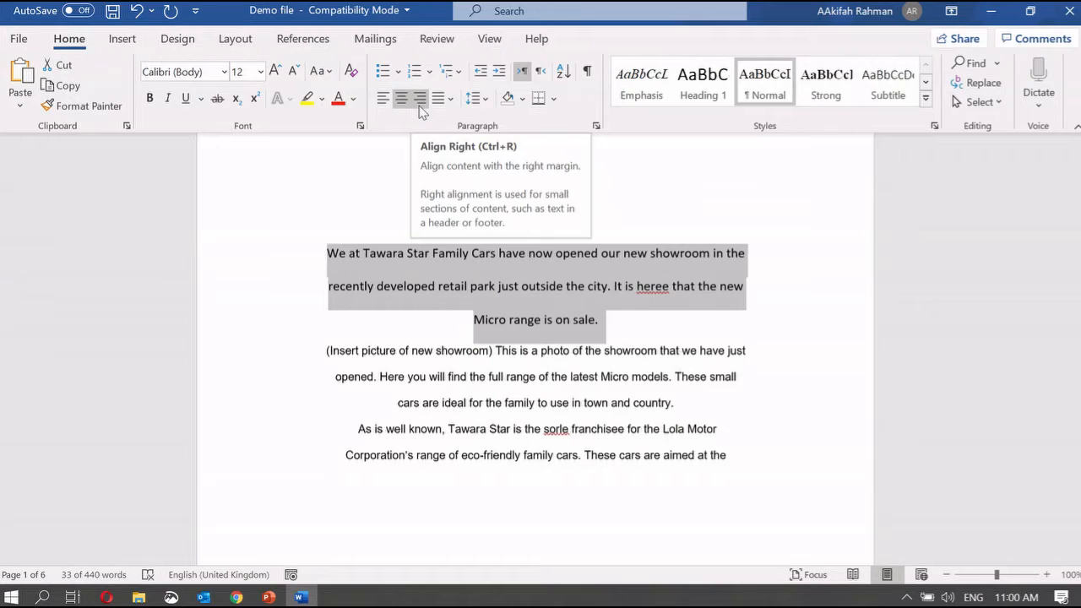
{"action": "left_click", "coordinate": [419, 99]}
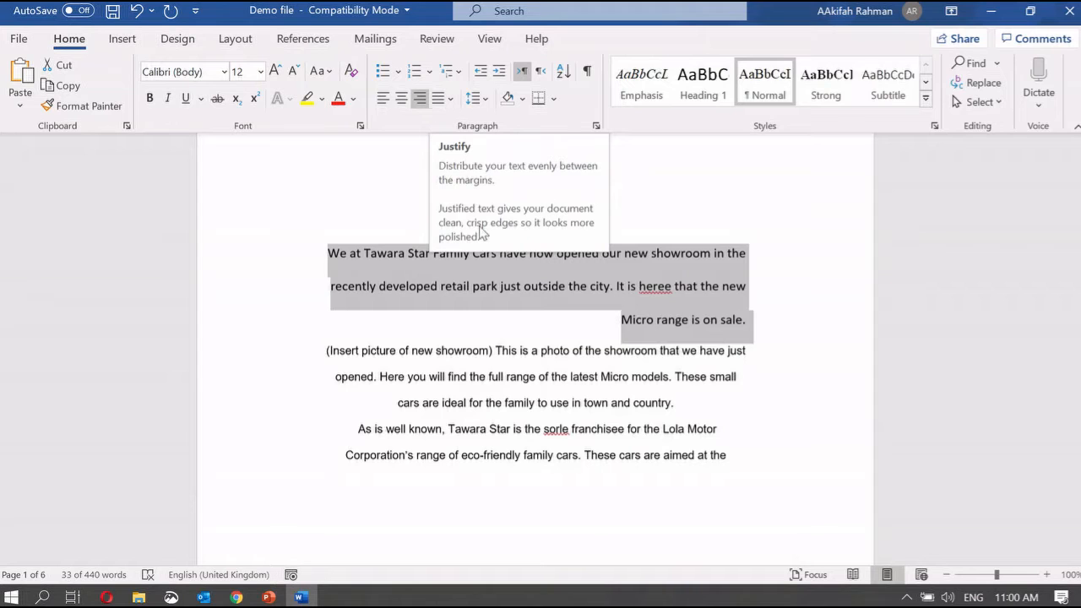
{"action": "left_click", "coordinate": [453, 328]}
{"action": "key", "text": "ctrl+e"}
{"action": "key", "text": "ctrl+l"}
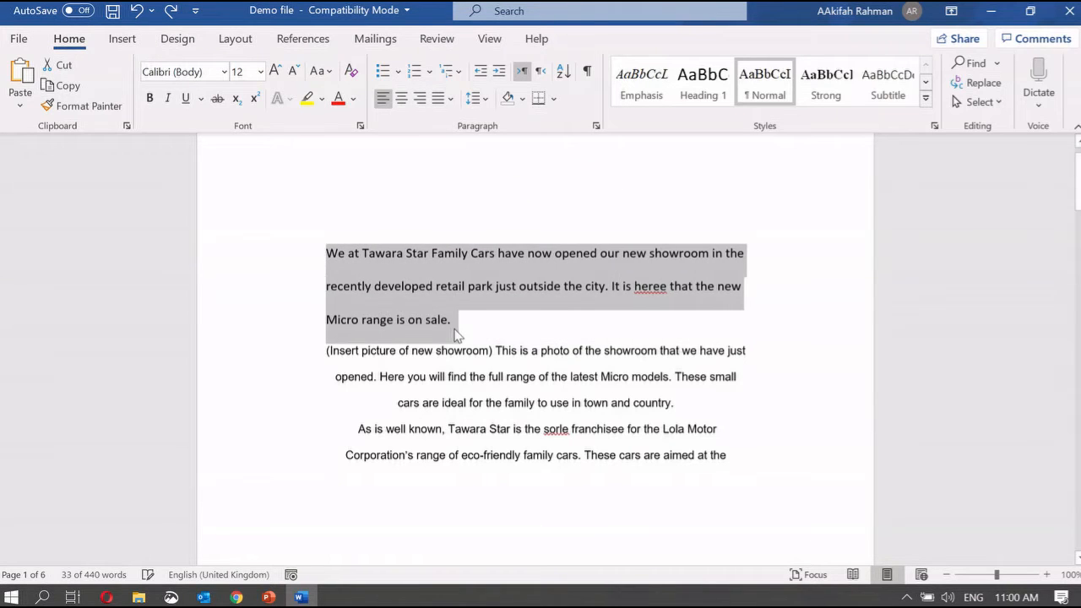
Select the first two paragraphs, from 'country.' back to the document start
{"action": "left_click", "coordinate": [547, 407]}
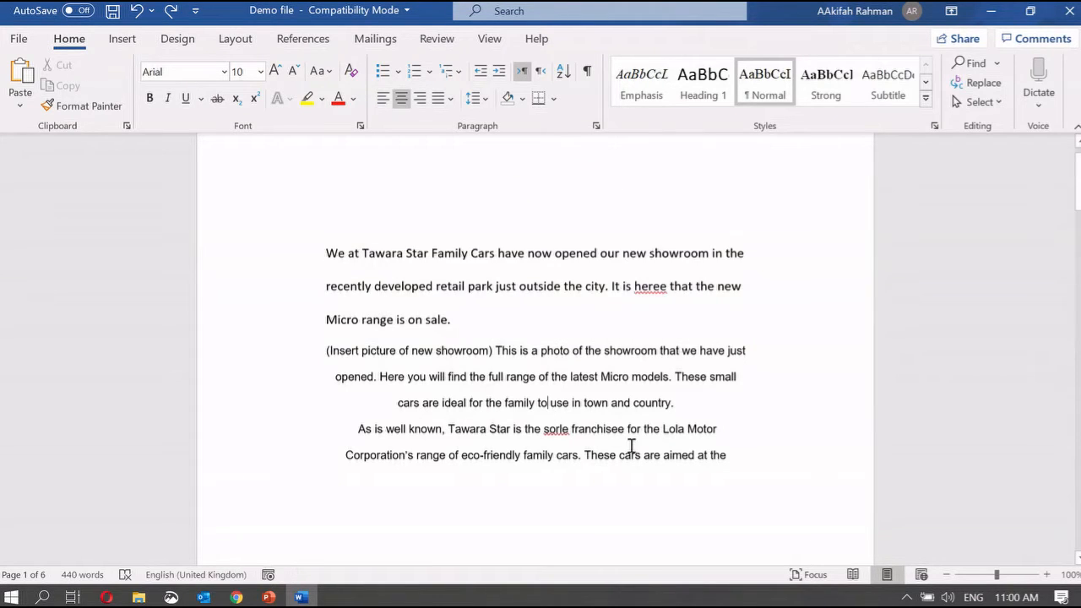
{"action": "left_click", "coordinate": [697, 410]}
{"action": "left_click_drag", "start_coordinate": [677, 403], "coordinate": [323, 260]}
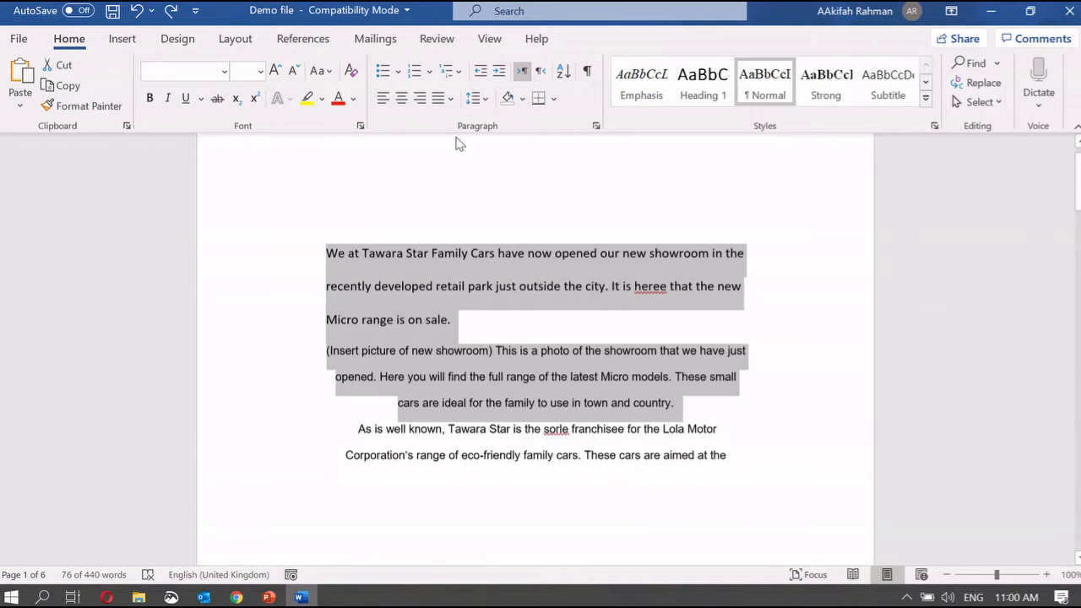
Apply Justify to the first two paragraphs, then show the 'Page Layout (Size & Orientation)' slide
{"action": "left_click", "coordinate": [446, 100]}
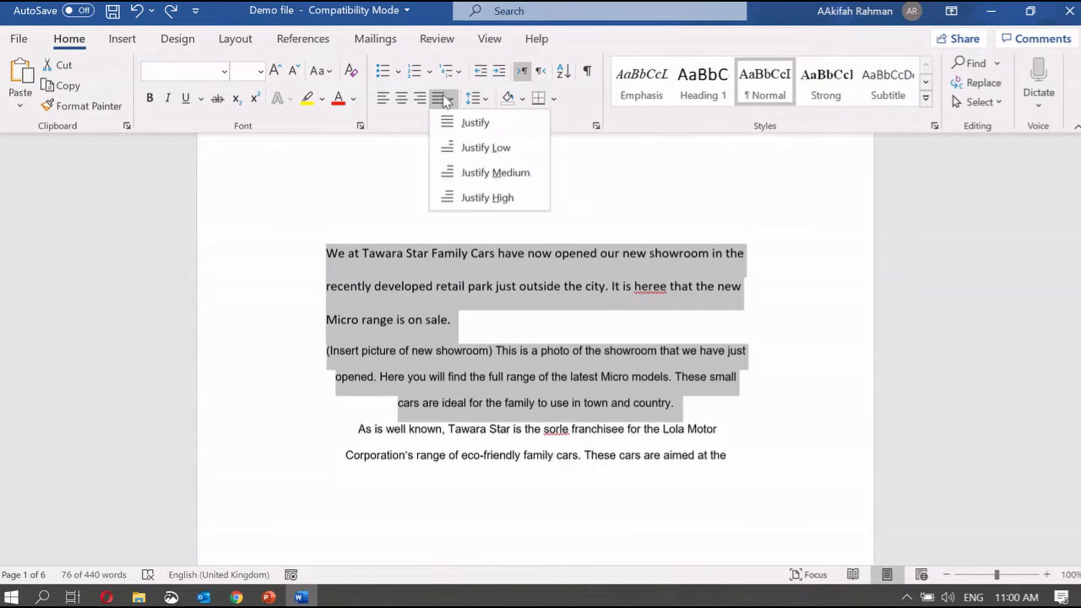
{"action": "left_click", "coordinate": [463, 124]}
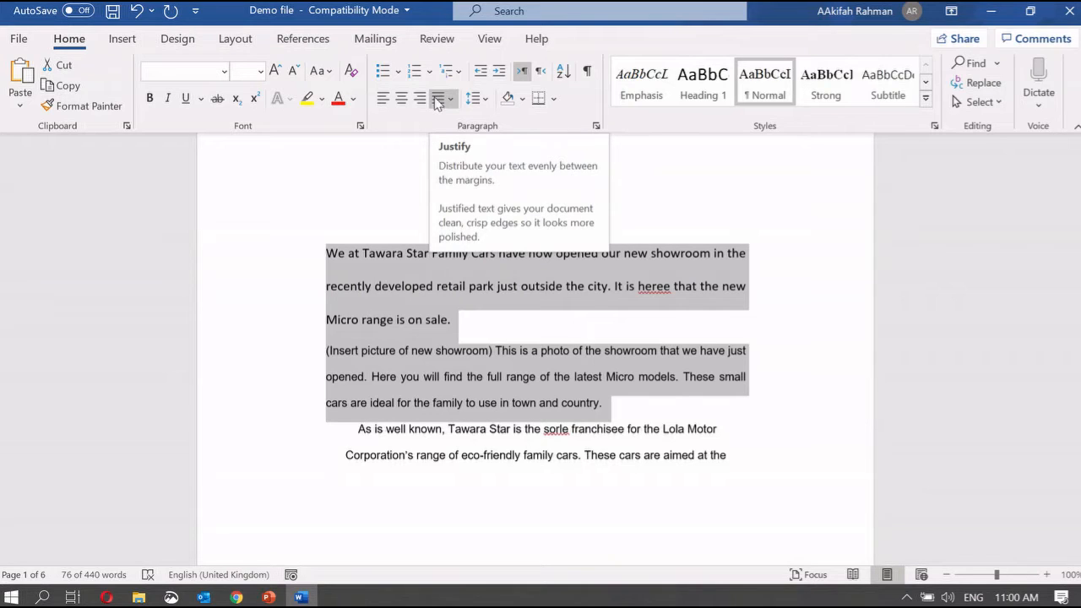
{"action": "mouse_move", "coordinate": [268, 597]}
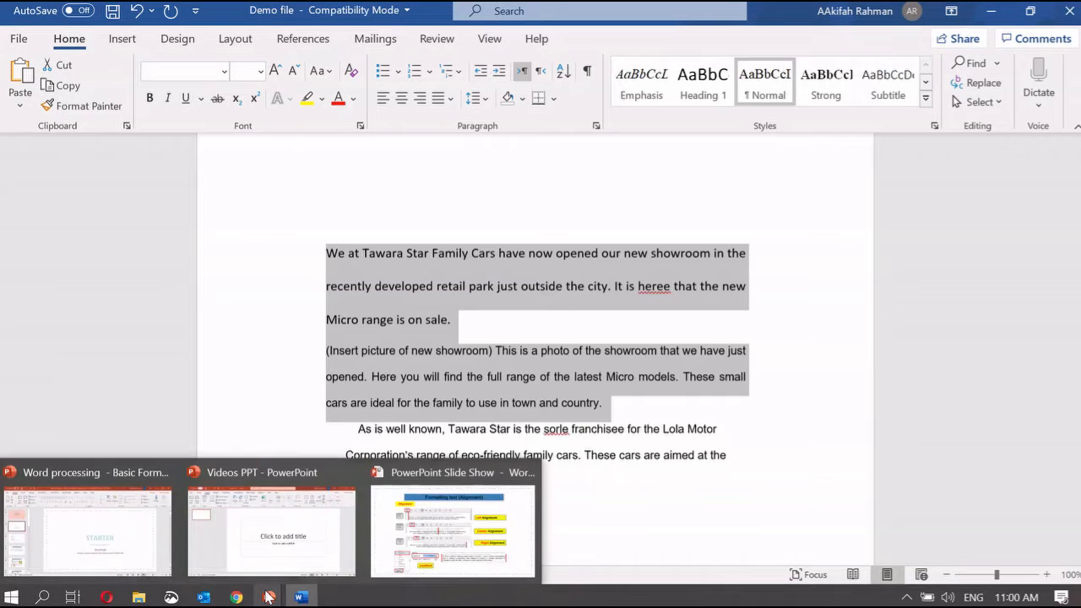
{"action": "left_click", "coordinate": [453, 527]}
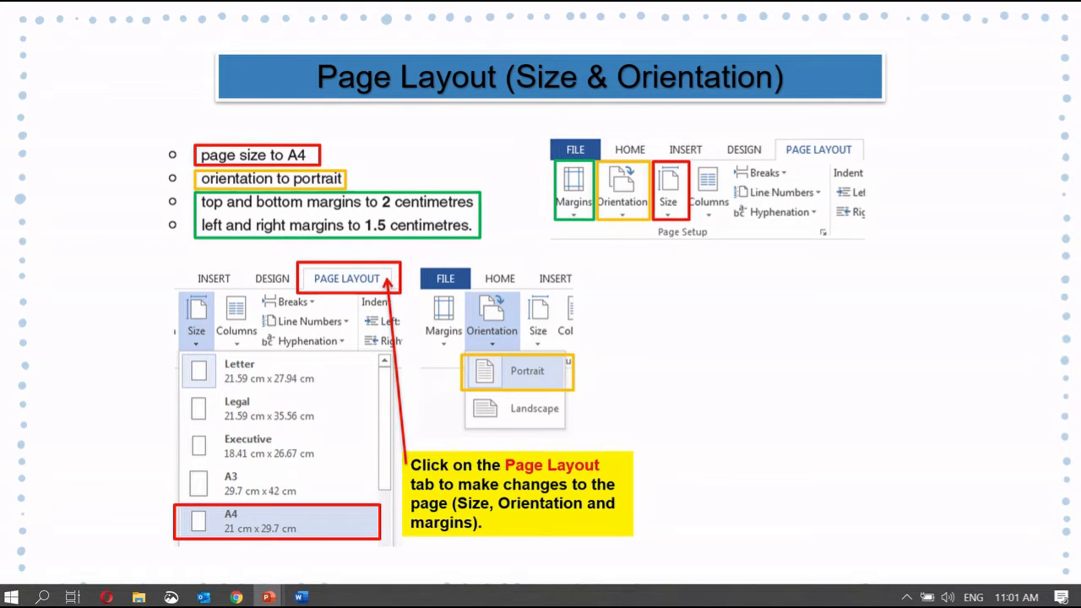
Switch from the page size slide back to the Demo file in Word
{"action": "left_click", "coordinate": [302, 601]}
Zoom out to 29% to view all six pages, then step back in to 80%
{"action": "left_click", "coordinate": [646, 304]}
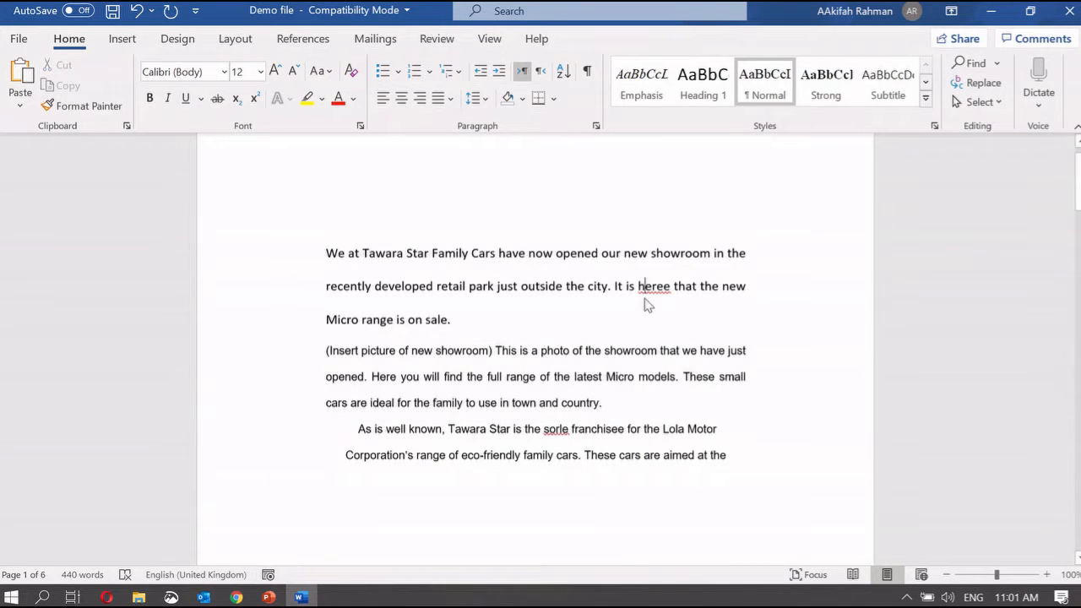
{"action": "left_click", "coordinate": [946, 574]}
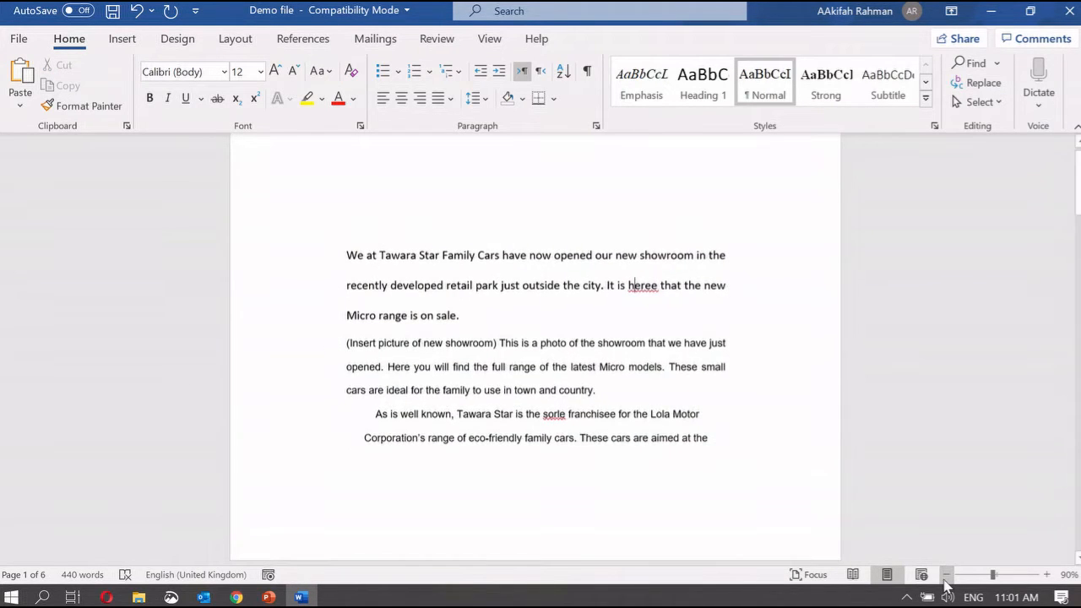
{"action": "left_click", "coordinate": [965, 574]}
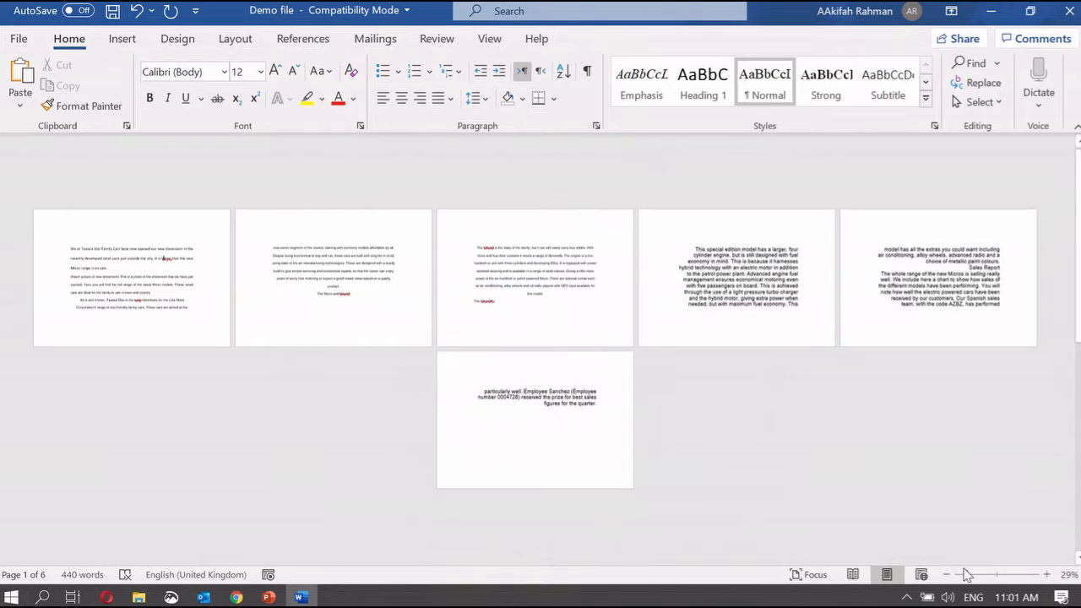
{"action": "left_click", "coordinate": [1046, 576]}
{"action": "left_click", "coordinate": [1046, 575]}
{"action": "left_click", "coordinate": [1046, 575]}
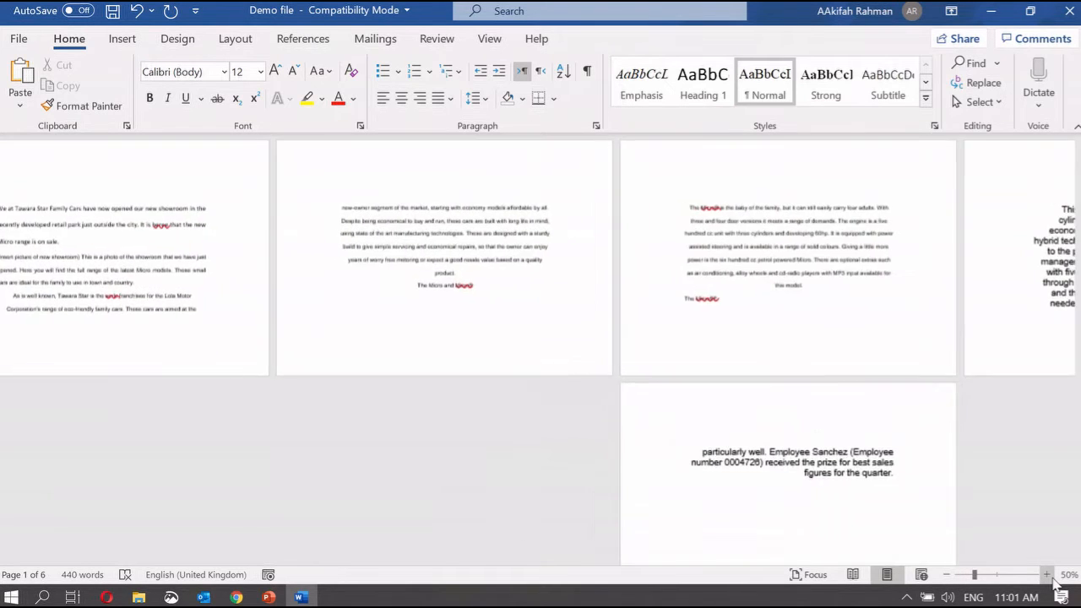
{"action": "left_click", "coordinate": [1046, 575]}
{"action": "left_click", "coordinate": [1047, 575]}
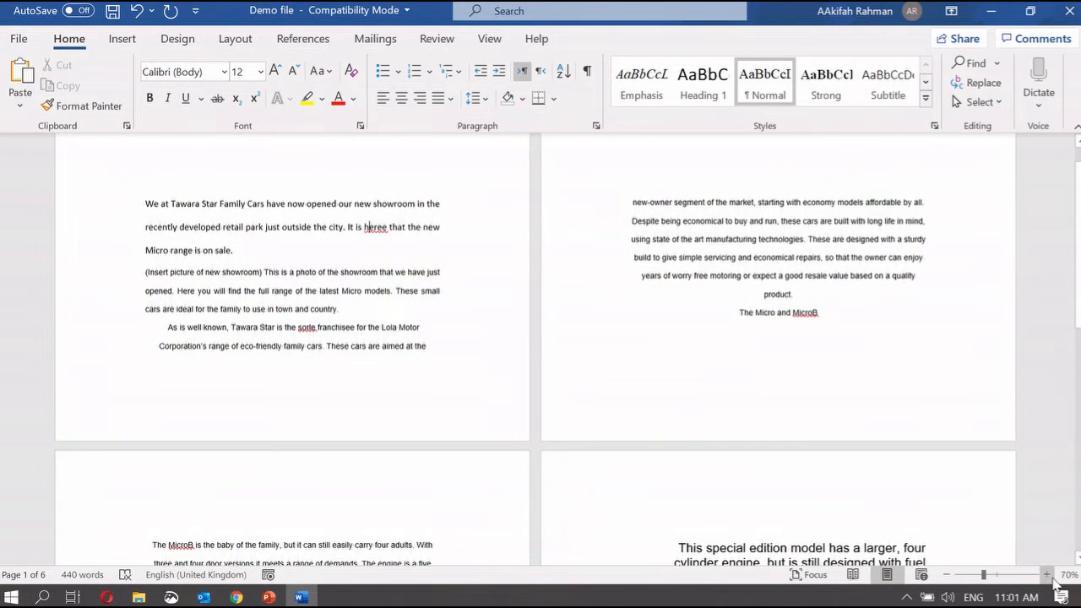
{"action": "left_click", "coordinate": [1046, 575]}
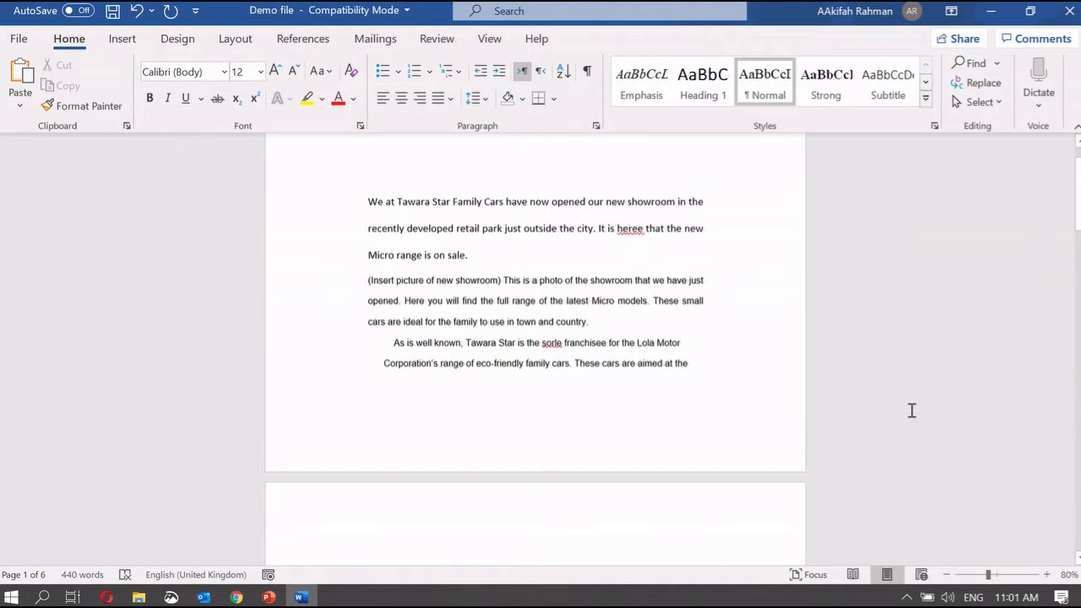
{"action": "scroll", "coordinate": [912, 410], "scroll_direction": "up", "scroll_amount": 1}
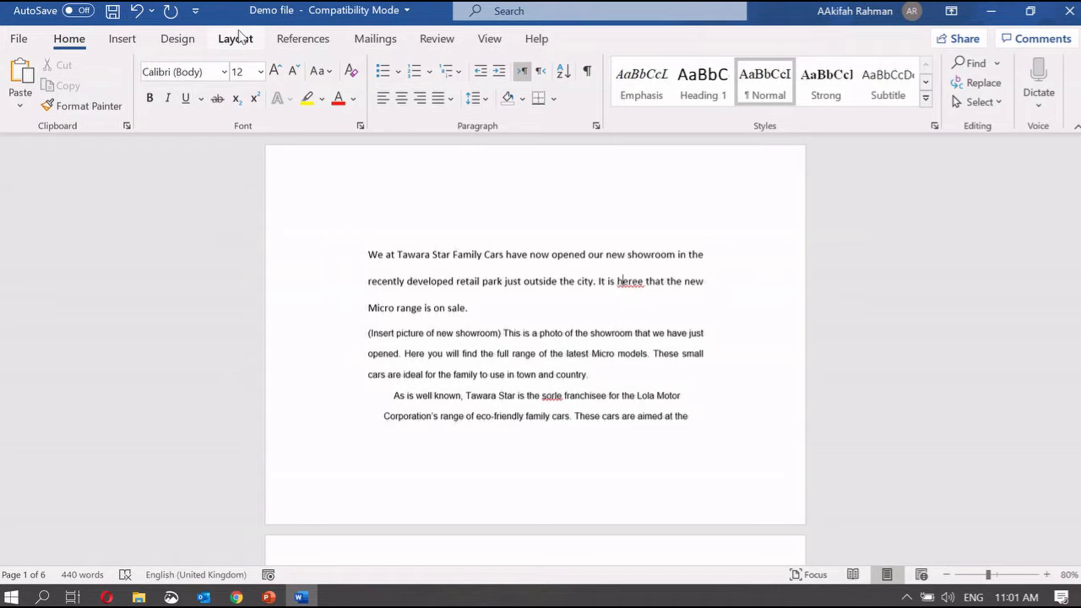
Set the Demo file's page orientation to Portrait and zoom to 100%
{"action": "left_click", "coordinate": [238, 37]}
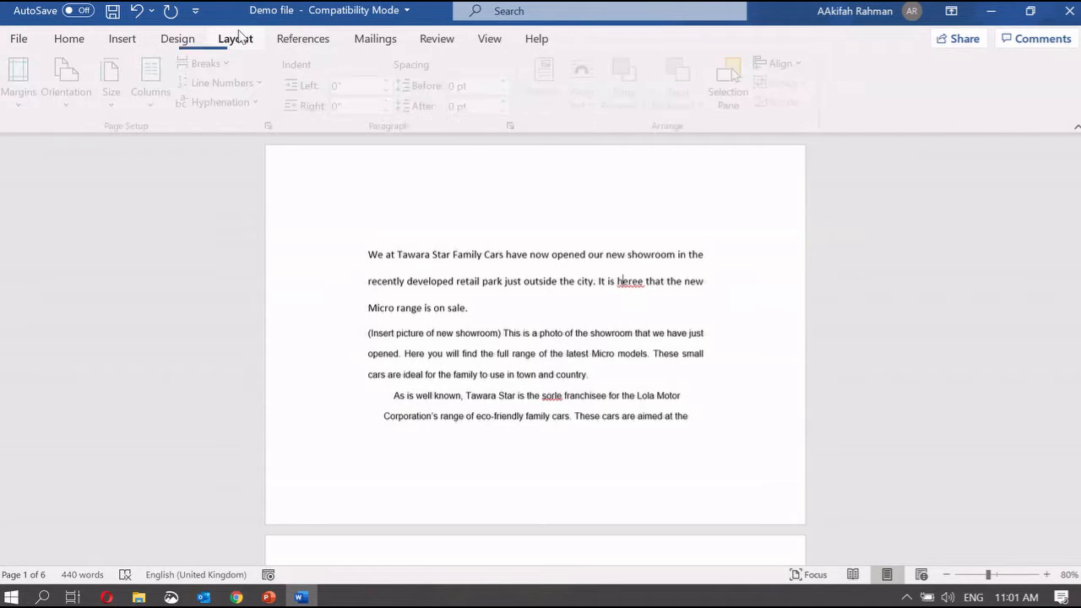
{"action": "left_click", "coordinate": [79, 42]}
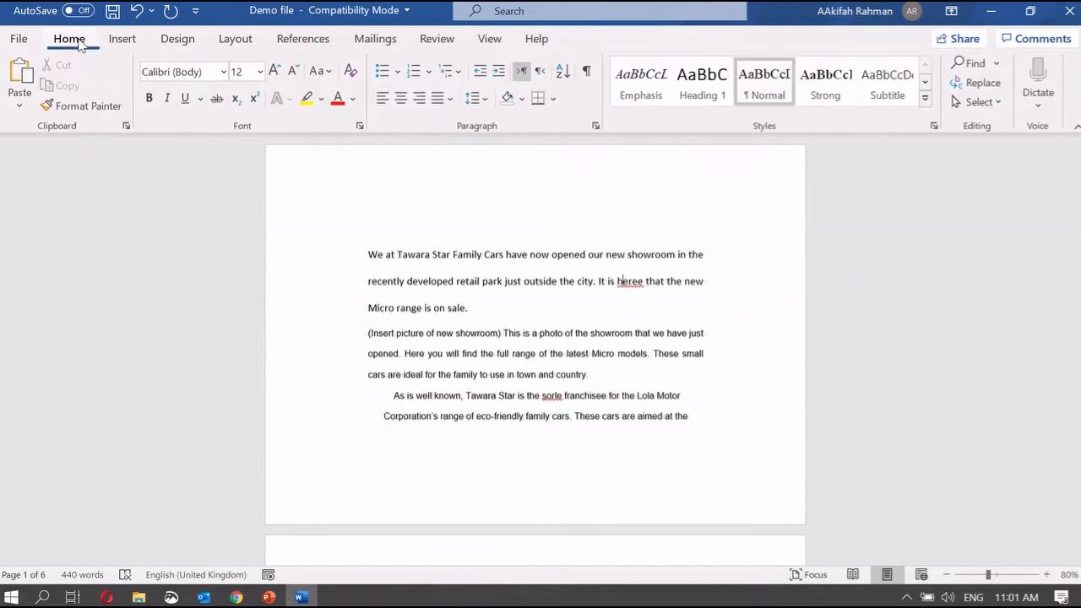
{"action": "left_click", "coordinate": [224, 40]}
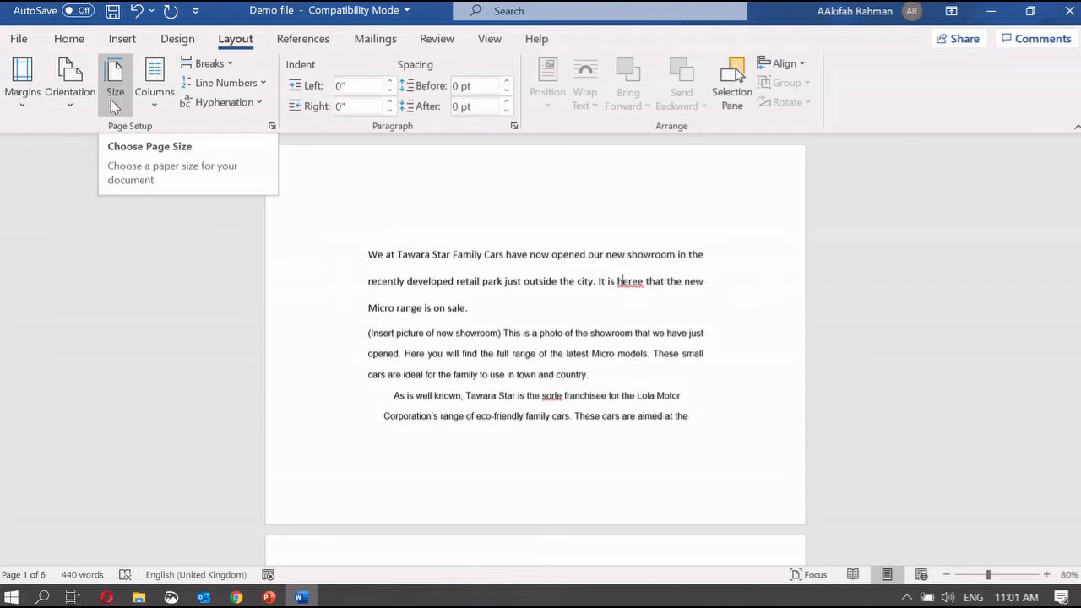
{"action": "left_click", "coordinate": [80, 103]}
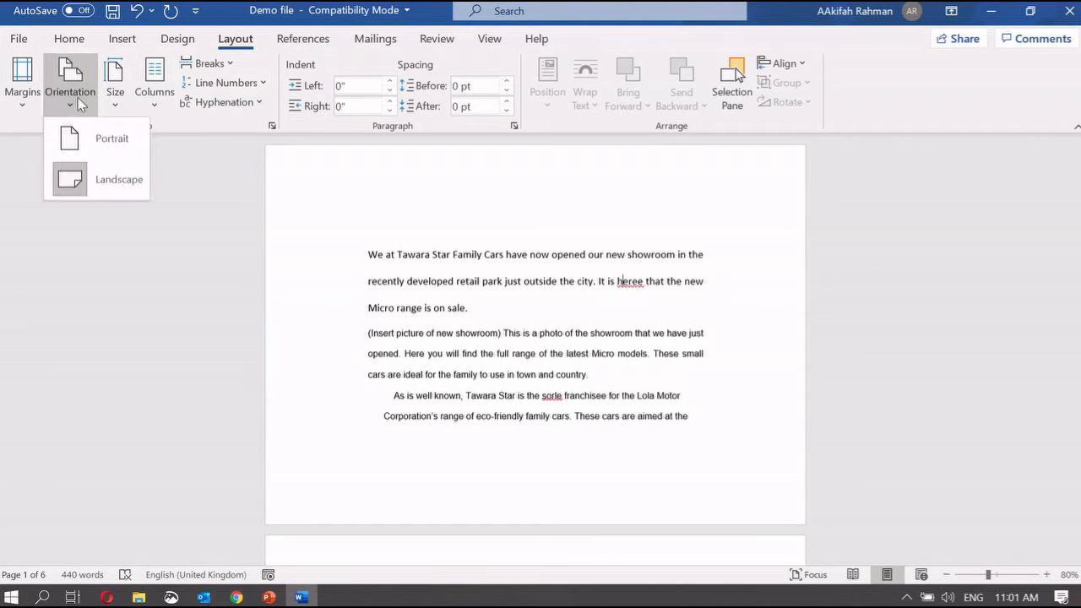
{"action": "left_click", "coordinate": [118, 137]}
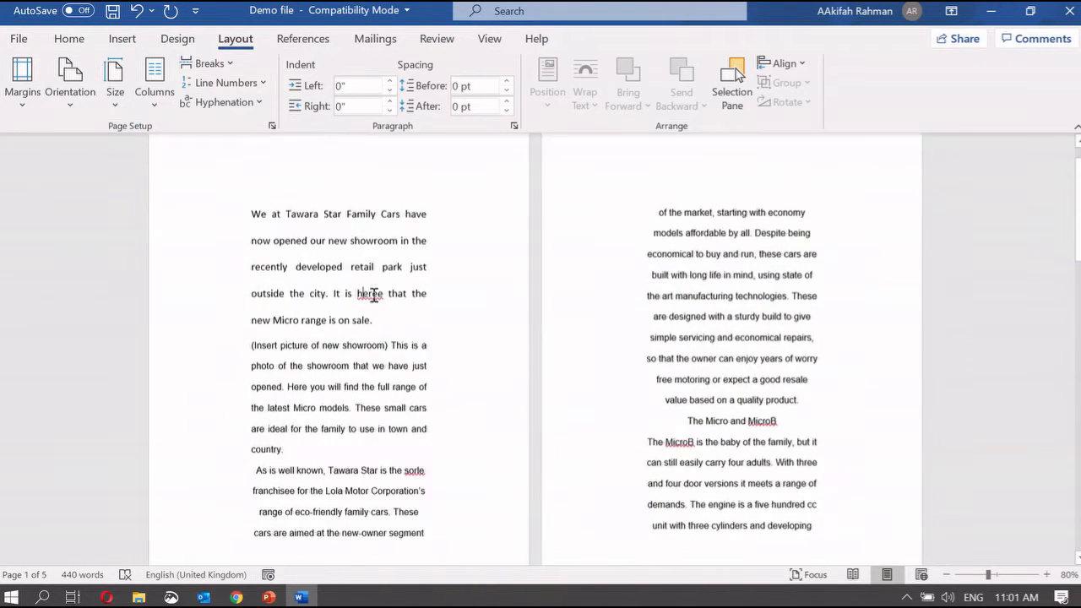
{"action": "scroll", "coordinate": [373, 296], "scroll_direction": "down", "scroll_amount": 3}
{"action": "scroll", "coordinate": [373, 295], "scroll_direction": "up", "scroll_amount": 4}
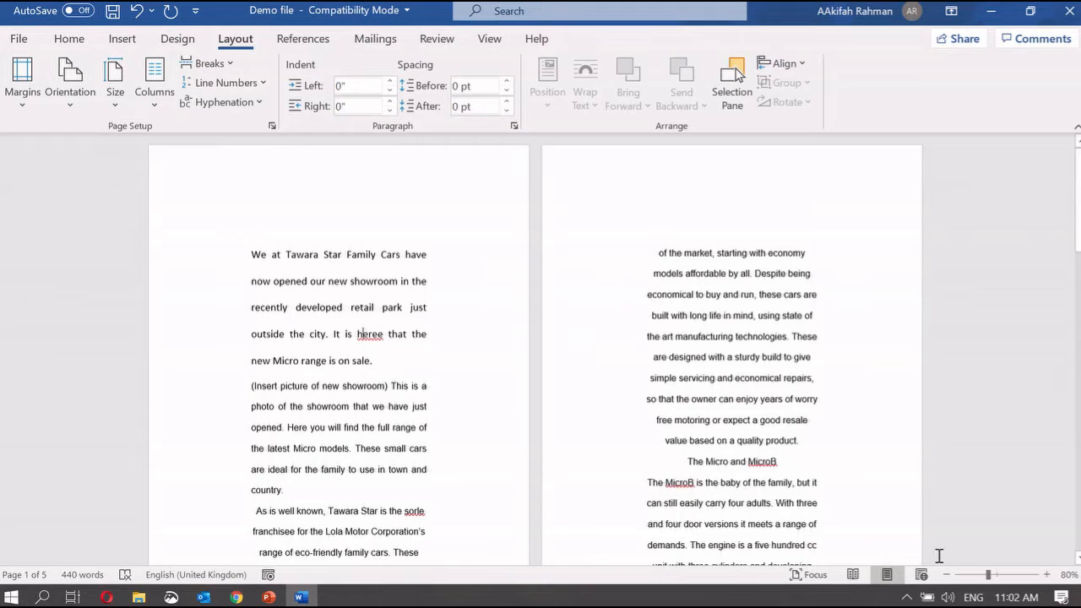
{"action": "left_click", "coordinate": [1045, 574]}
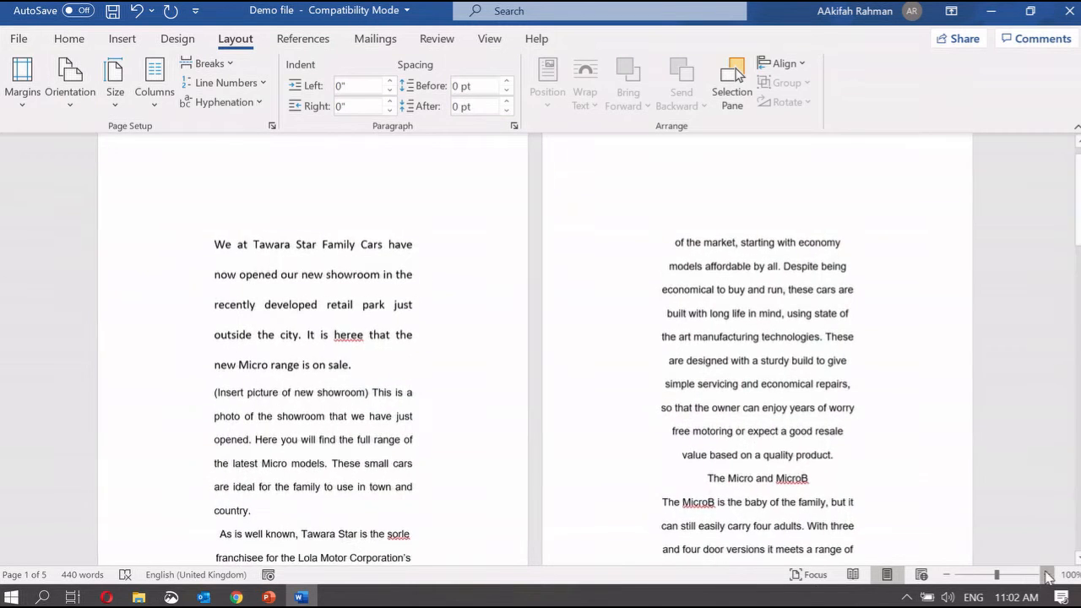
{"action": "left_click", "coordinate": [1045, 575]}
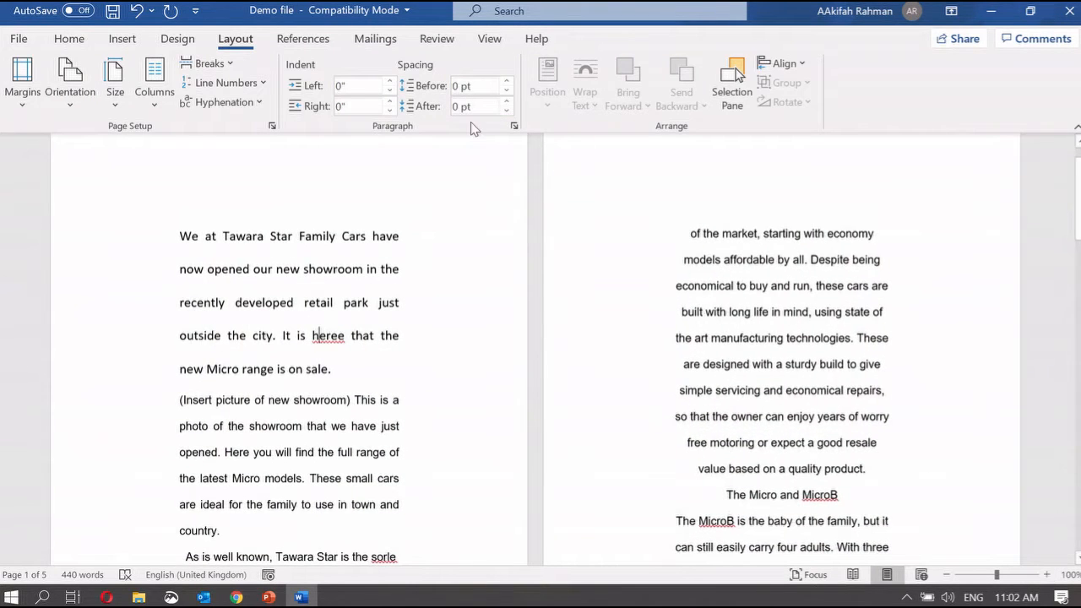
Set the paper size to A4 and return to the Page Layout slide in PowerPoint
{"action": "left_click", "coordinate": [127, 100]}
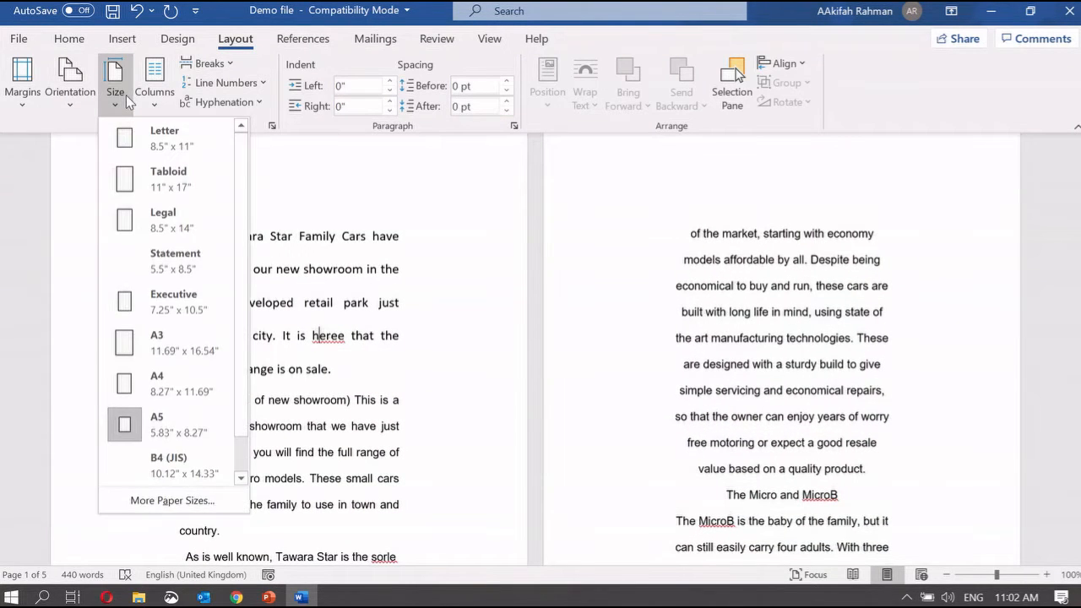
{"action": "left_click", "coordinate": [174, 388]}
{"action": "scroll", "coordinate": [598, 371], "scroll_direction": "down", "scroll_amount": 5}
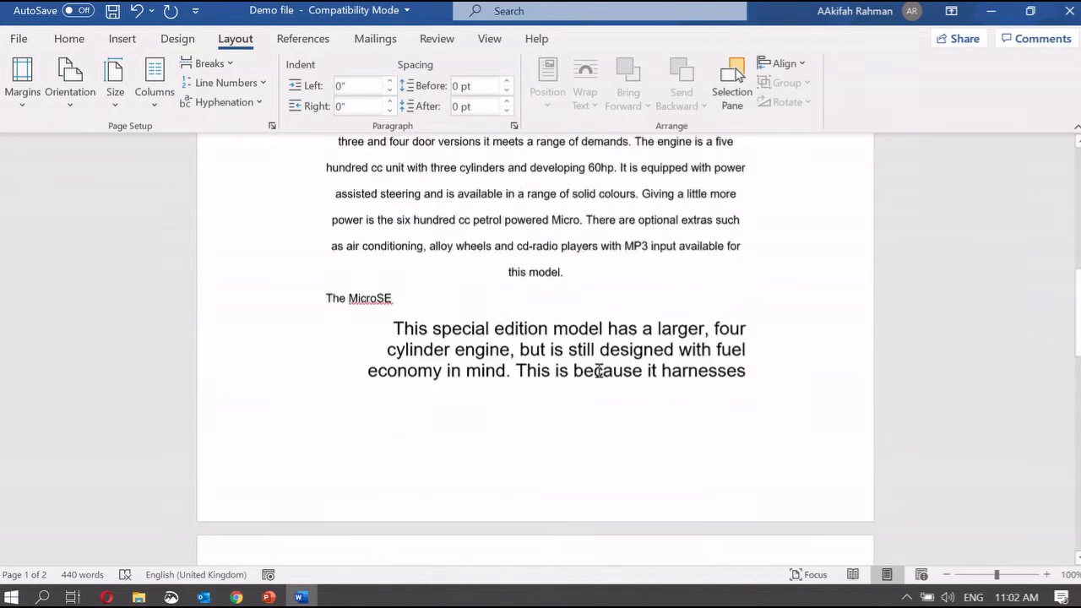
{"action": "scroll", "coordinate": [546, 412], "scroll_direction": "up", "scroll_amount": 15}
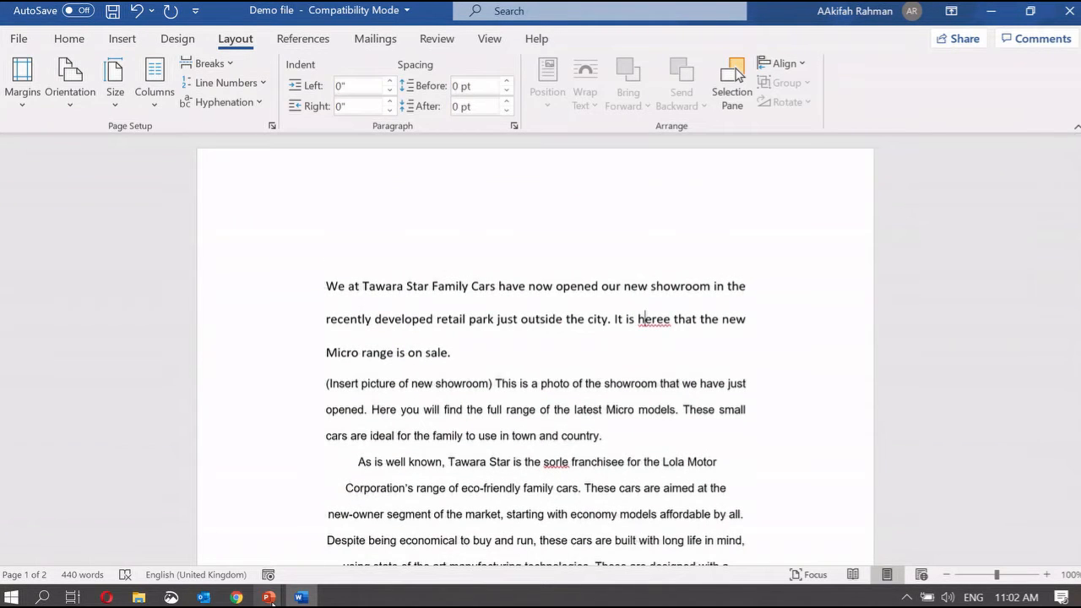
{"action": "mouse_move", "coordinate": [270, 597]}
{"action": "left_click", "coordinate": [447, 515]}
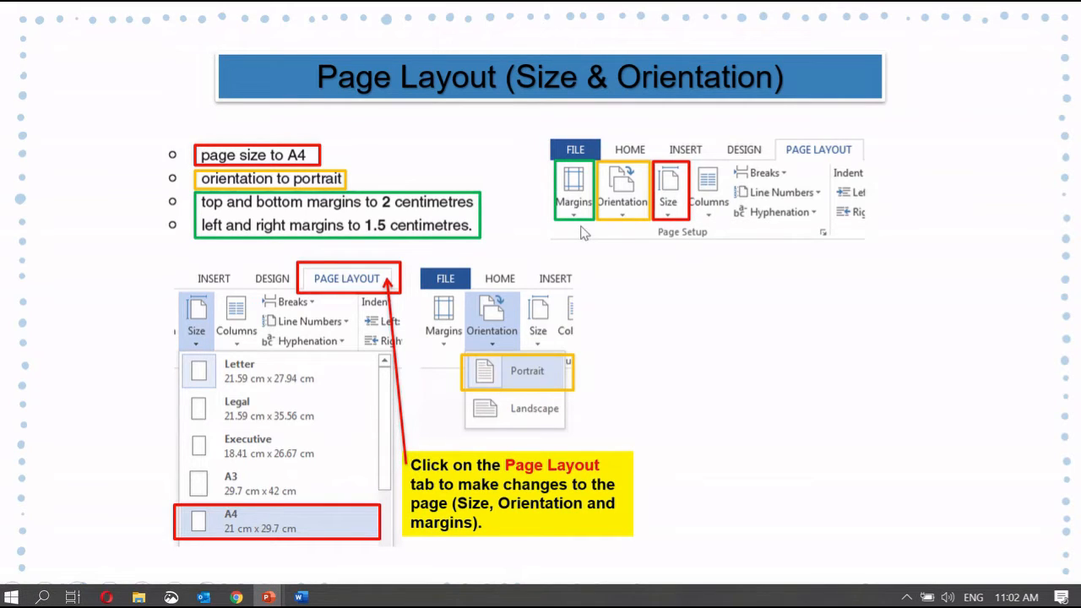
Bring the Word Demo file window back in front of the PowerPoint slide
{"action": "left_click", "coordinate": [299, 597]}
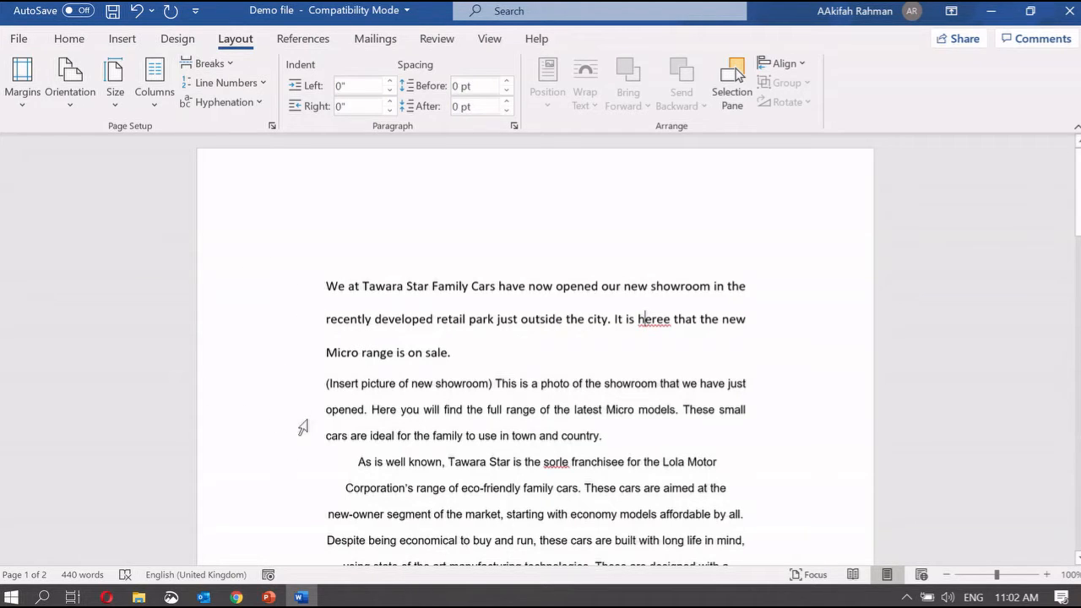
Set a custom top margin of 1", keeping 1.58" bottom, left and right margins
{"action": "left_click", "coordinate": [23, 93]}
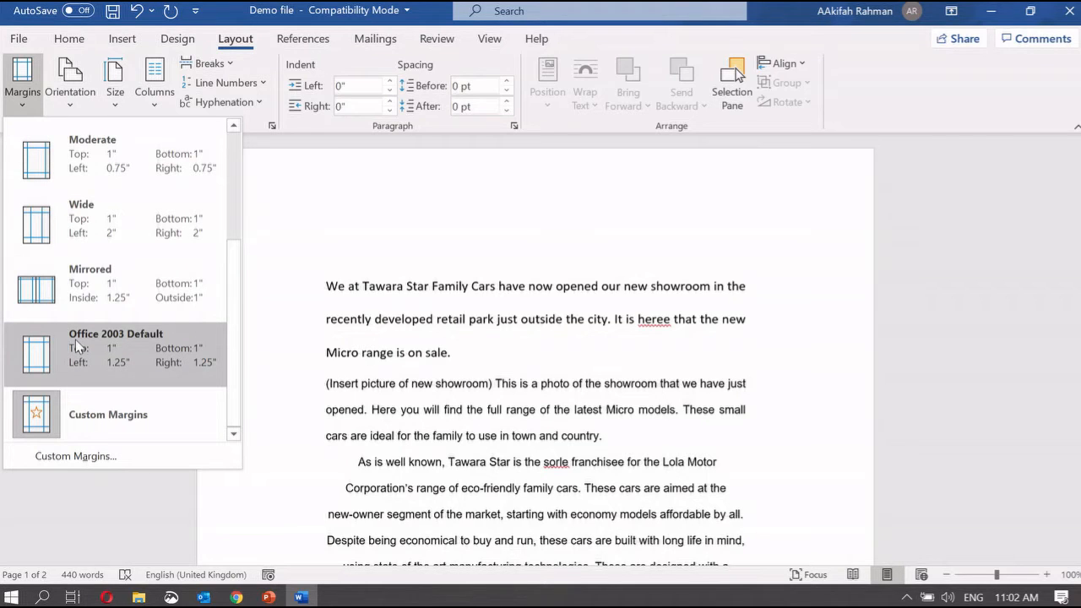
{"action": "left_click", "coordinate": [91, 406]}
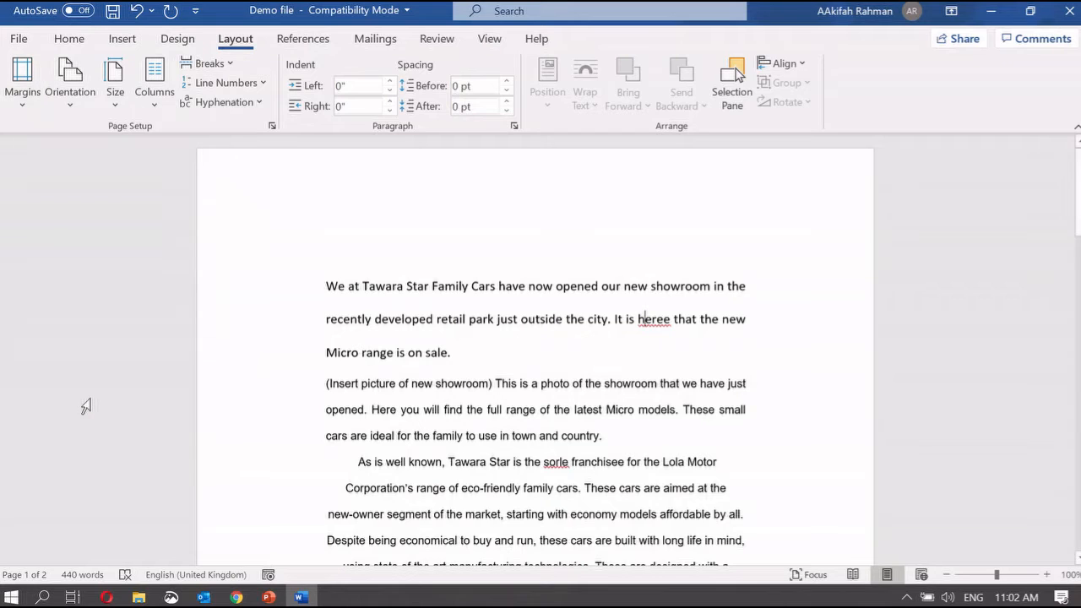
{"action": "left_click", "coordinate": [23, 80]}
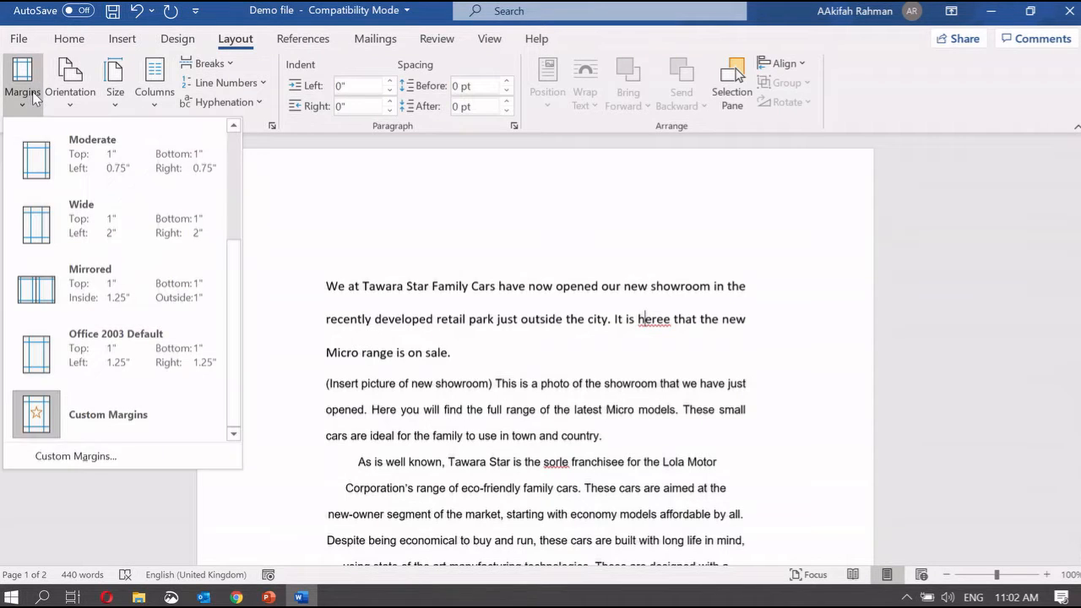
{"action": "left_click", "coordinate": [124, 457]}
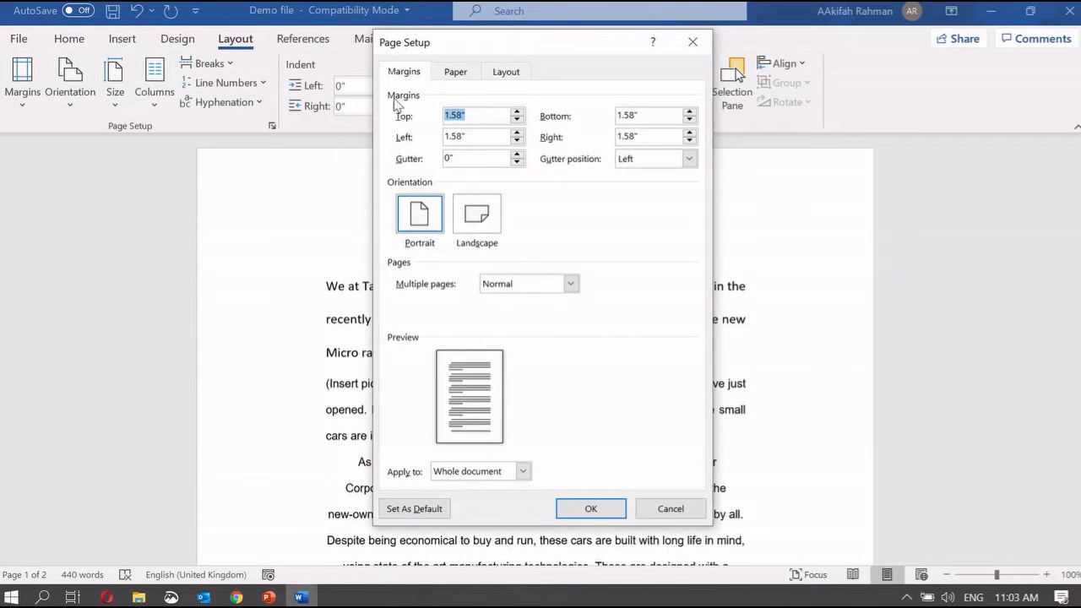
{"action": "left_click", "coordinate": [468, 117]}
{"action": "key", "text": "BackSpace"}
{"action": "key", "text": "BackSpace"}
{"action": "left_click", "coordinate": [591, 509]}
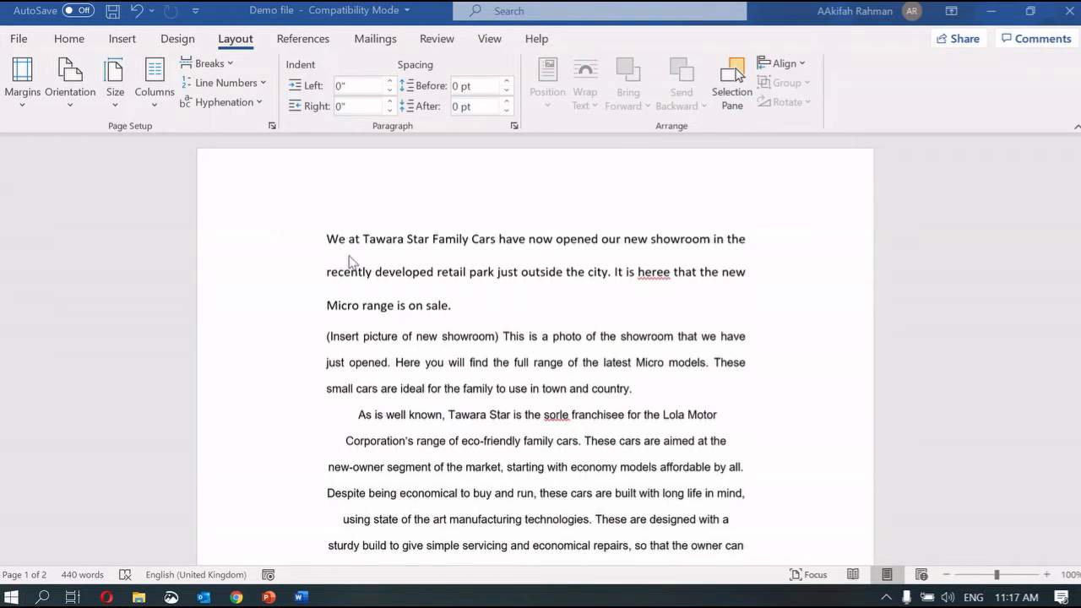
Try a 1 cm left margin, then undo the margin changes to restore the original layout
{"action": "left_click", "coordinate": [11, 104]}
{"action": "left_click", "coordinate": [83, 466]}
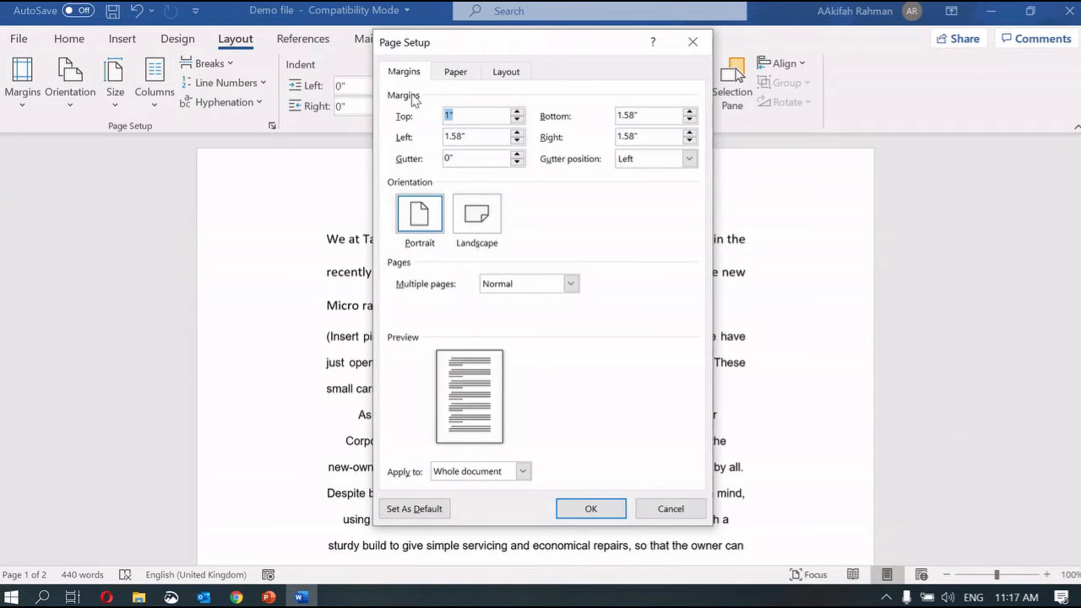
{"action": "left_click", "coordinate": [469, 138]}
{"action": "key", "text": "BackSpace"}
{"action": "key", "text": "BackSpace"}
{"action": "type", "text": "cm"}
{"action": "left_click", "coordinate": [614, 512]}
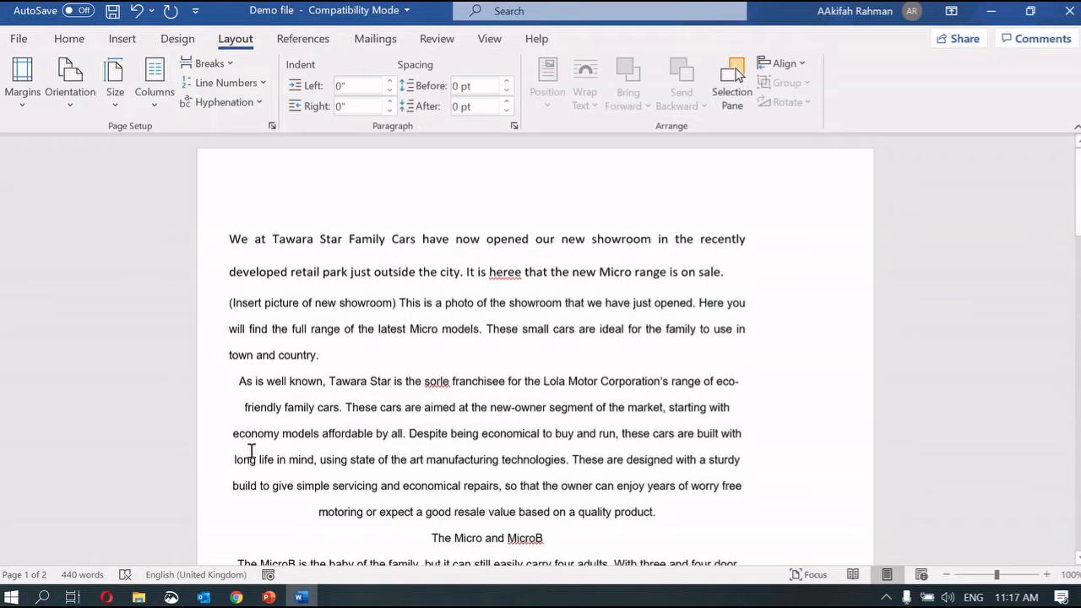
{"action": "key", "text": "ctrl+z"}
{"action": "key", "text": "ctrl+z"}
{"action": "key", "text": "ctrl+z"}
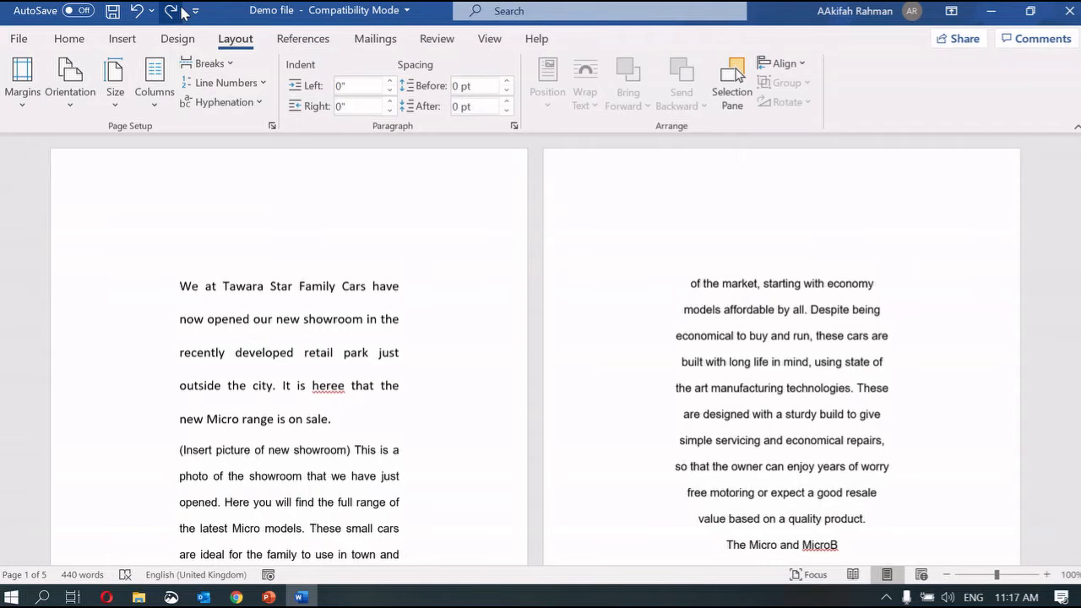
{"action": "key", "text": "ctrl+z"}
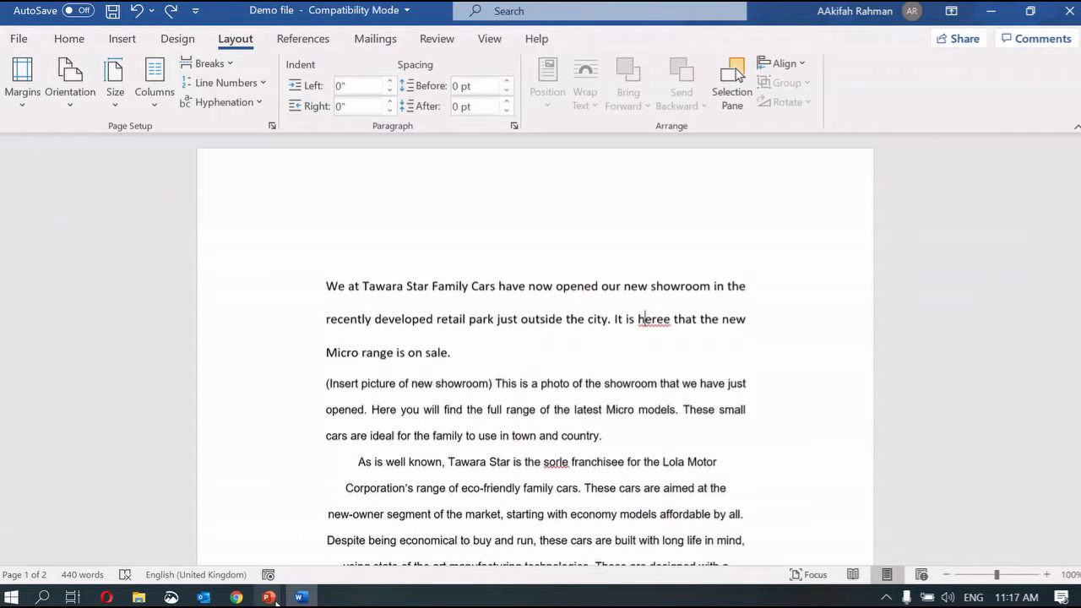
{"action": "mouse_move", "coordinate": [268, 597]}
{"action": "left_click", "coordinate": [220, 548]}
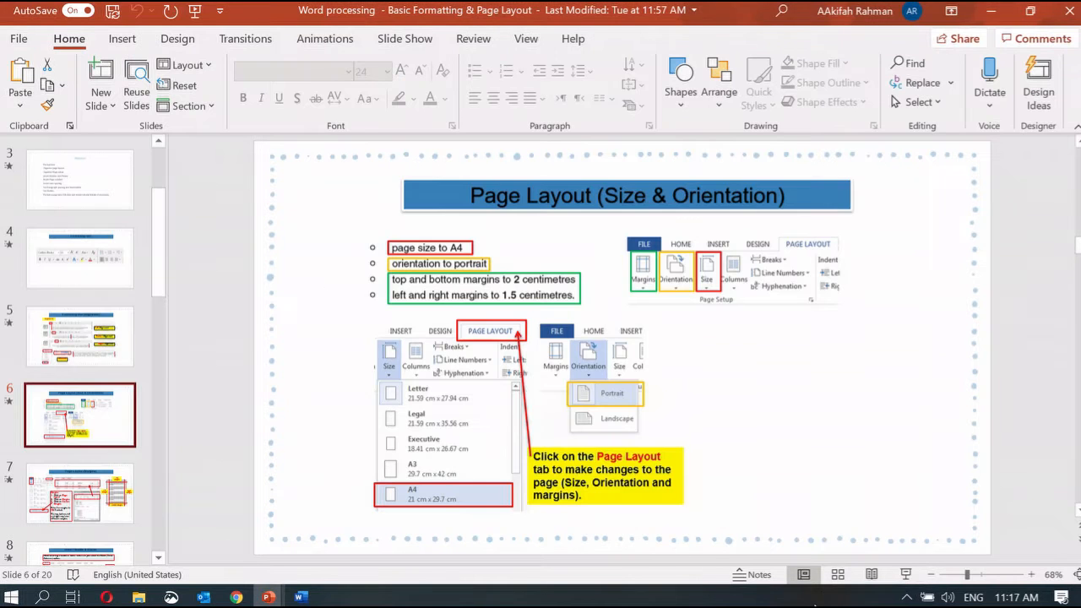
{"action": "left_click", "coordinate": [904, 579]}
{"action": "key", "text": "Right"}
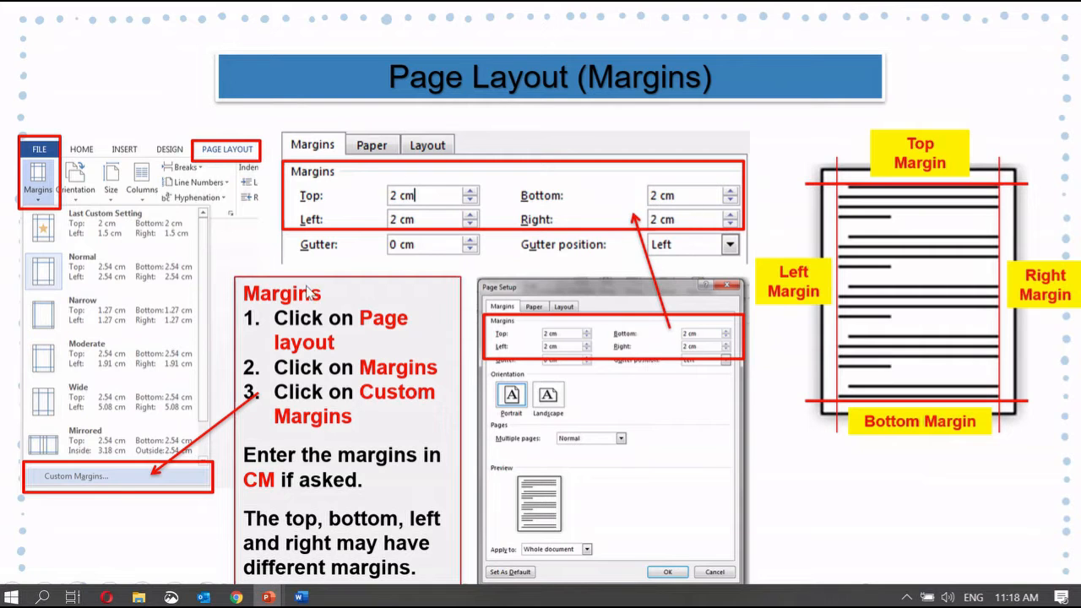
{"action": "left_click", "coordinate": [847, 514]}
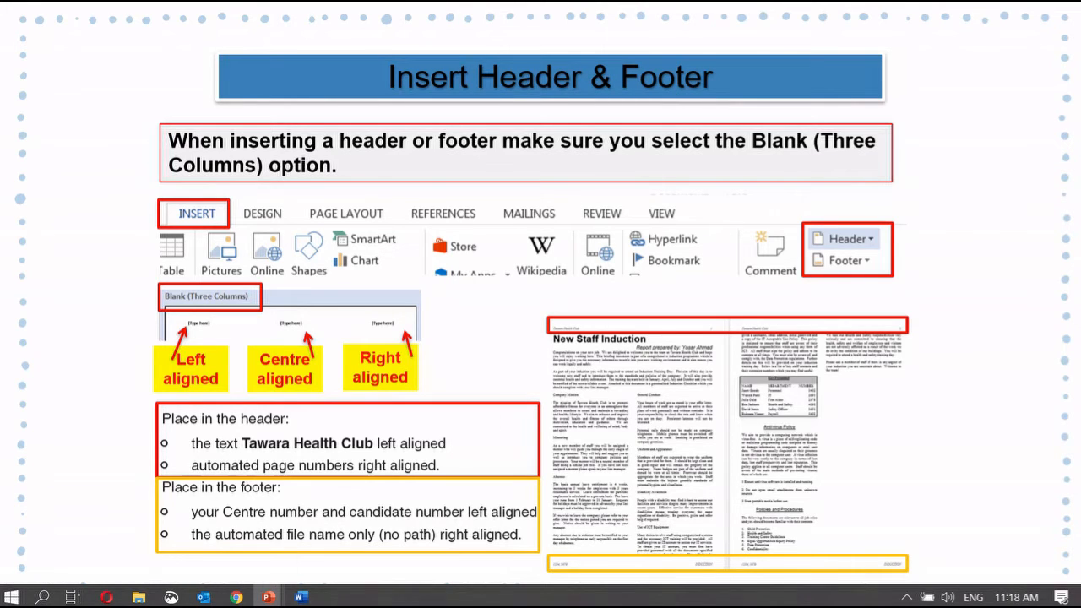
{"action": "left_click", "coordinate": [299, 597]}
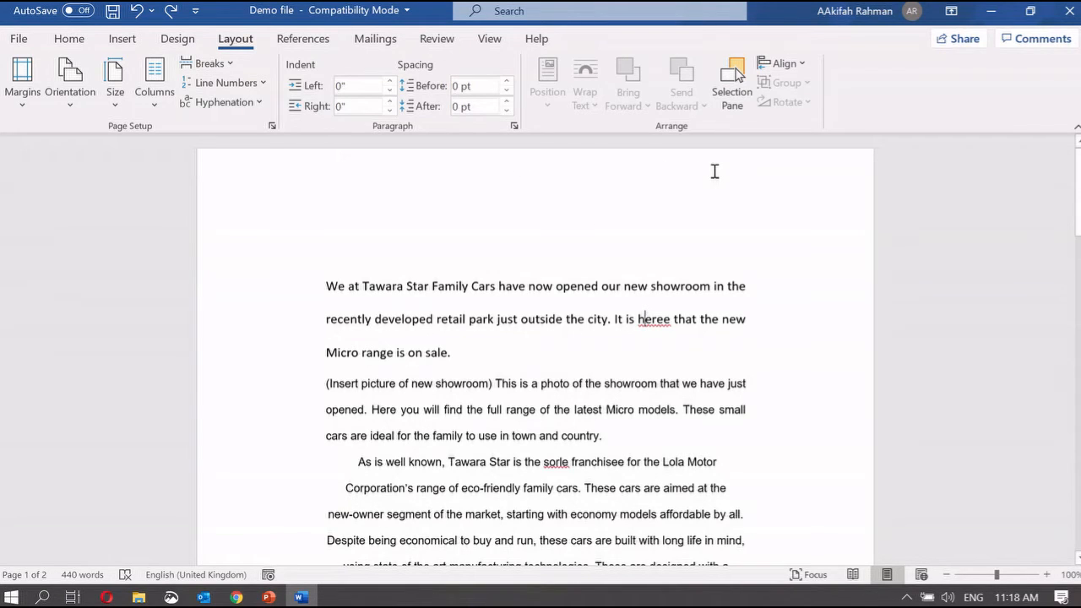
Insert the Blank (Three Columns) header into the Demo file
{"action": "scroll", "coordinate": [668, 186], "scroll_direction": "down", "scroll_amount": 5}
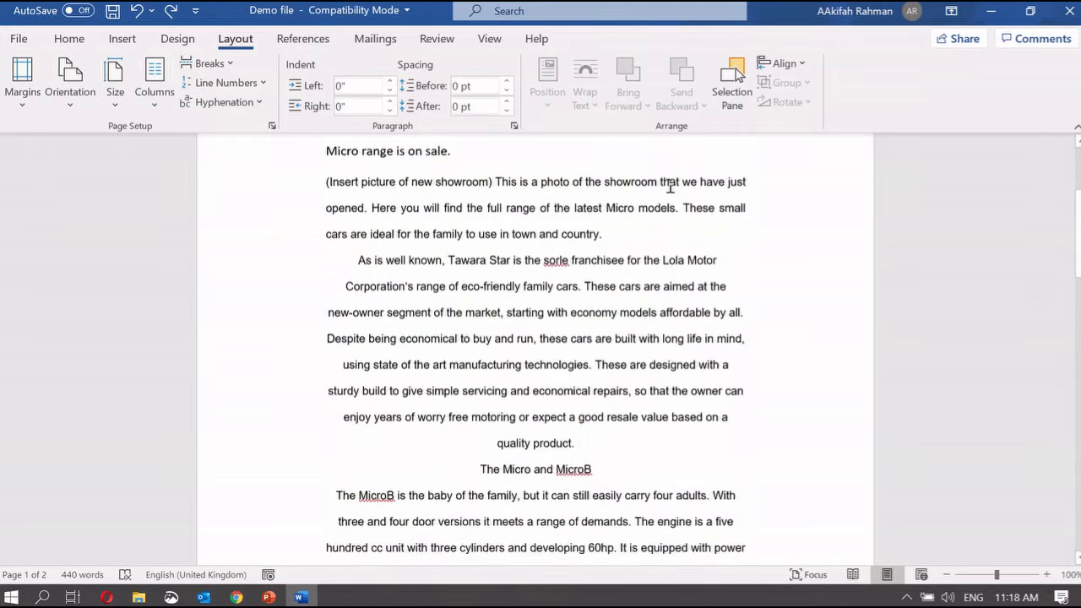
{"action": "scroll", "coordinate": [669, 185], "scroll_direction": "down", "scroll_amount": 9}
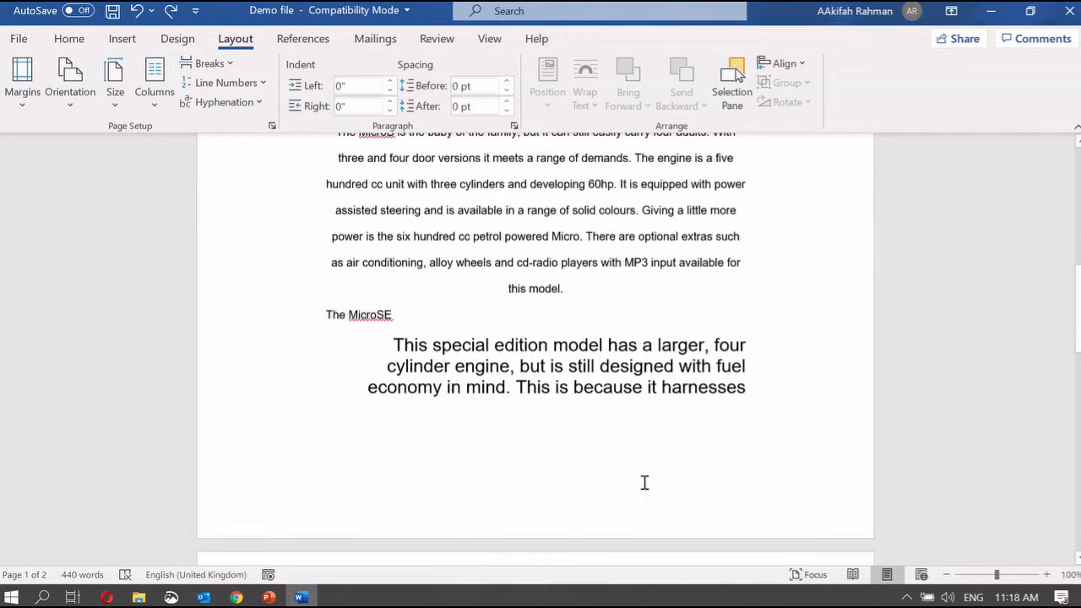
{"action": "scroll", "coordinate": [537, 490], "scroll_direction": "up", "scroll_amount": 14}
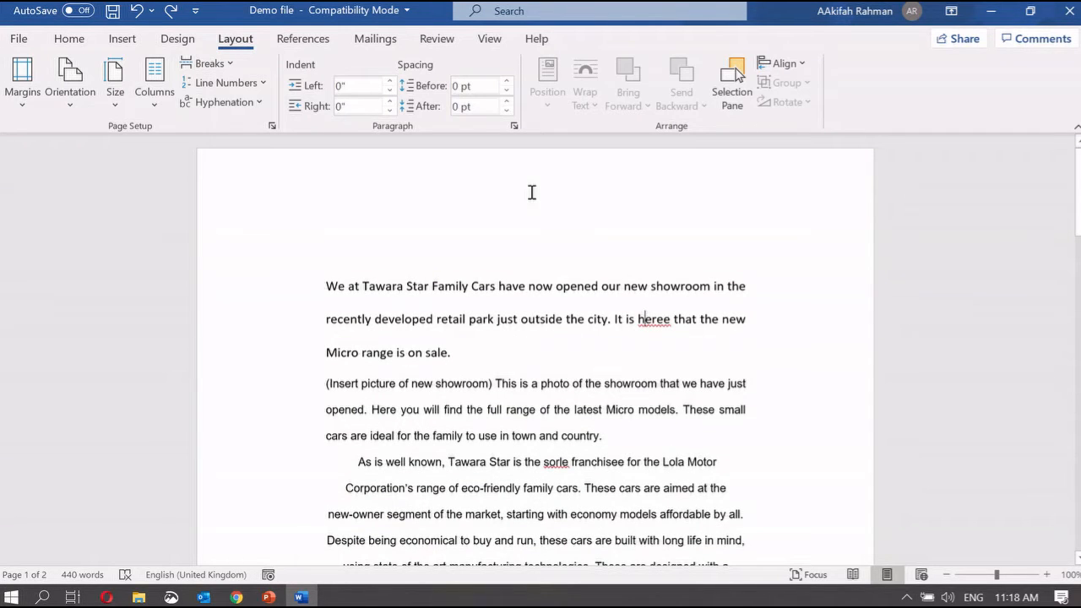
{"action": "left_click", "coordinate": [122, 39]}
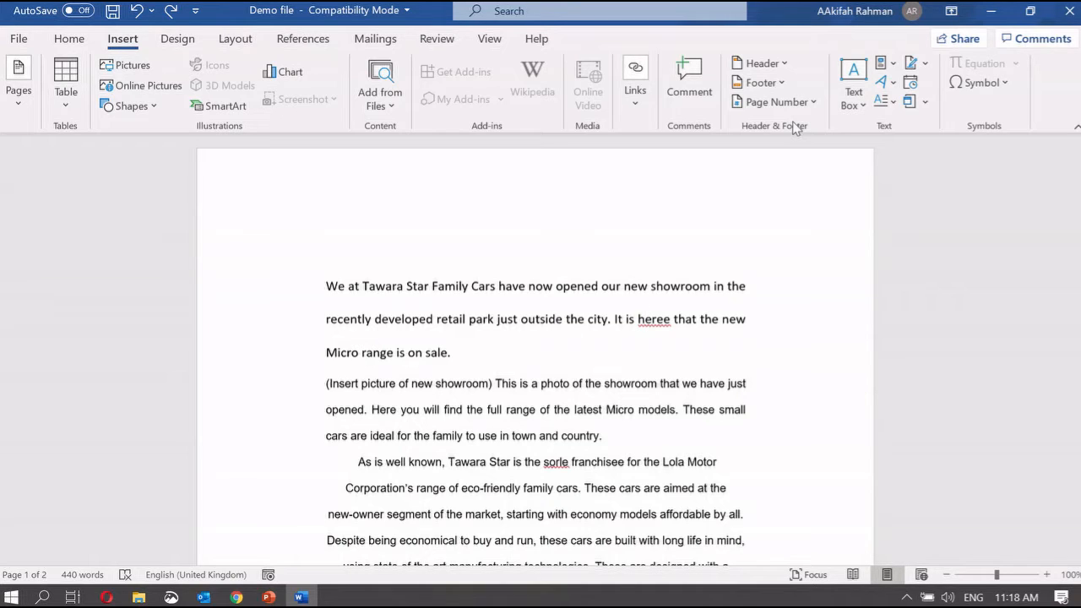
{"action": "left_click", "coordinate": [777, 64]}
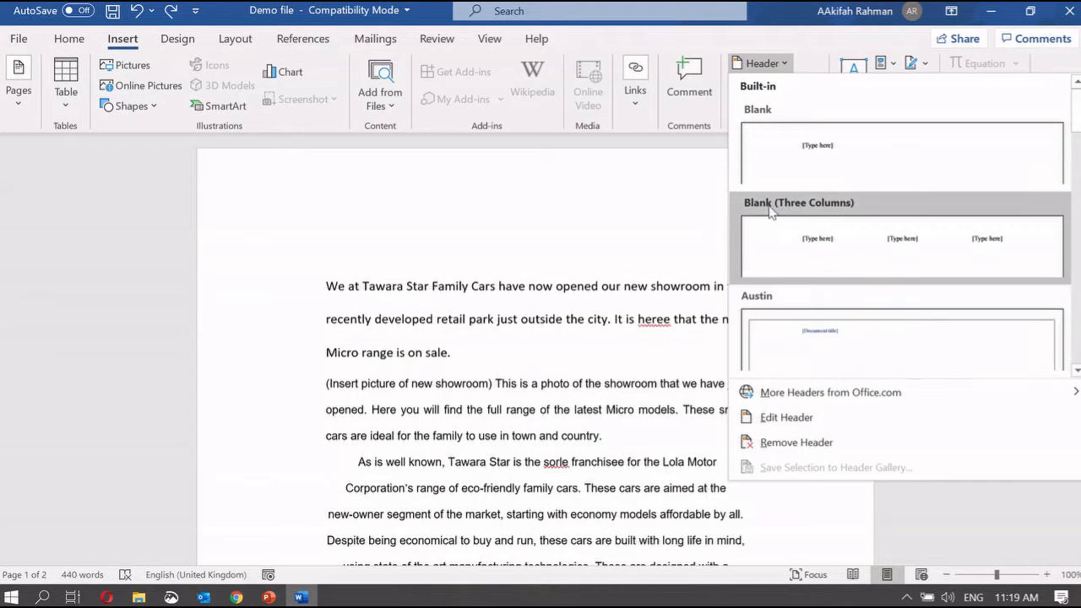
{"action": "left_click", "coordinate": [855, 232]}
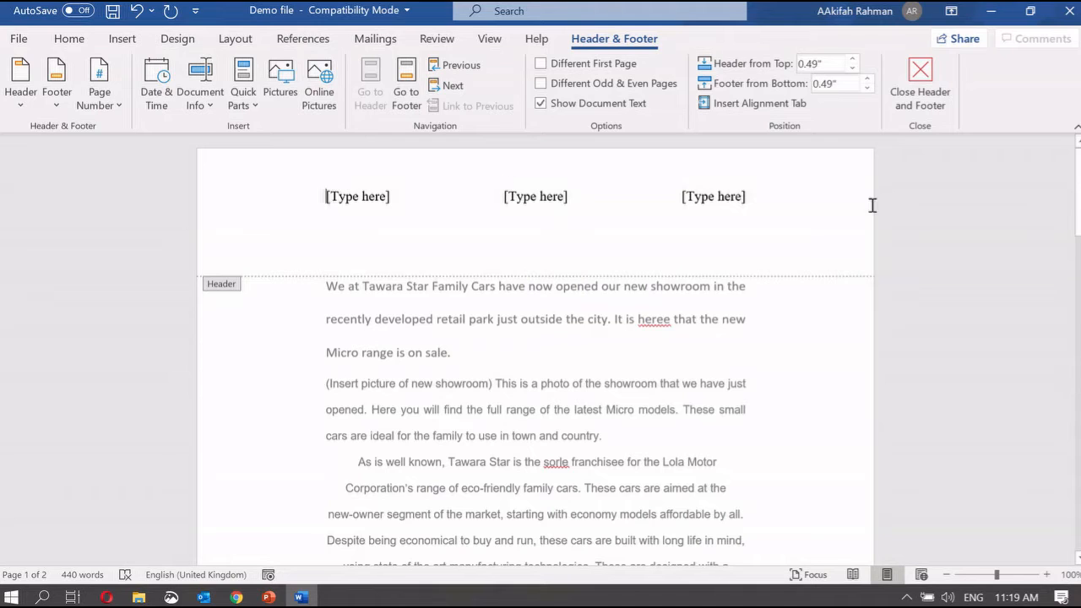
Type the author's name in the left header placeholder and 9D in the right, and clear the middle one
{"action": "left_click", "coordinate": [367, 196]}
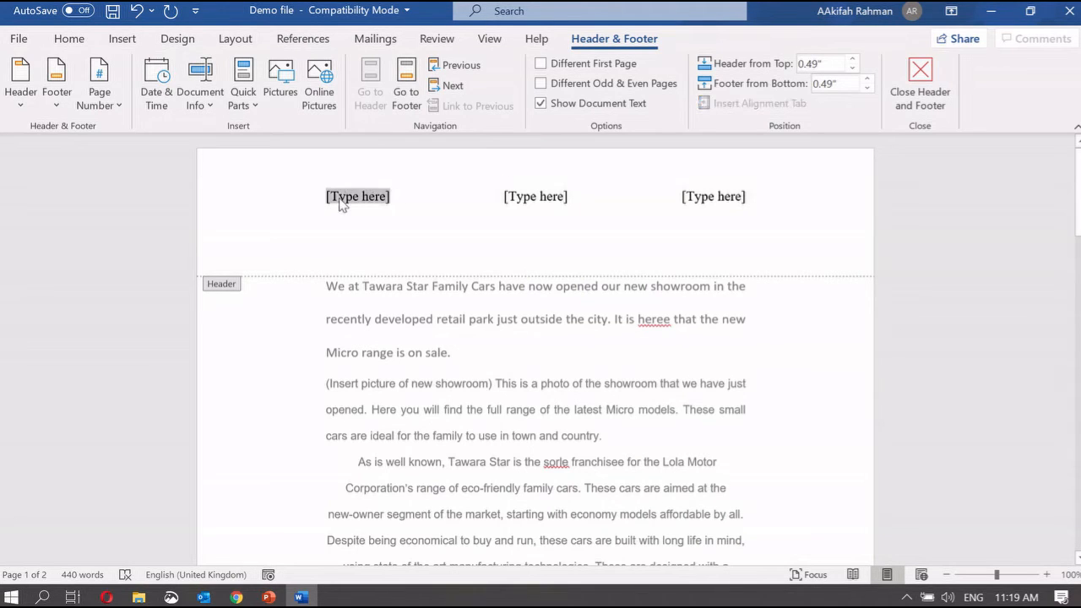
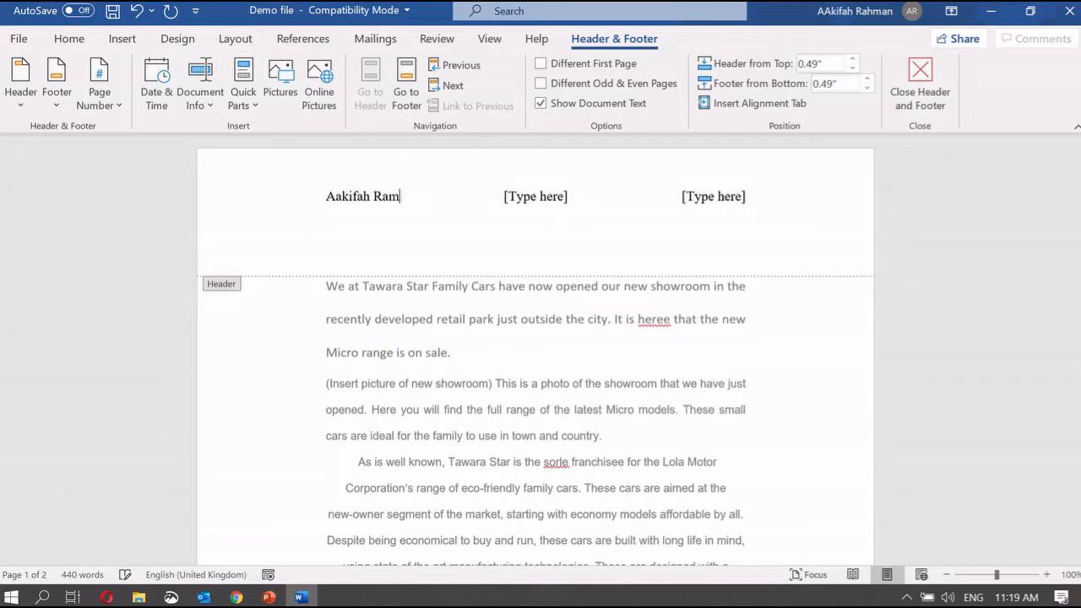
{"action": "left_click", "coordinate": [575, 196]}
{"action": "left_click", "coordinate": [748, 197]}
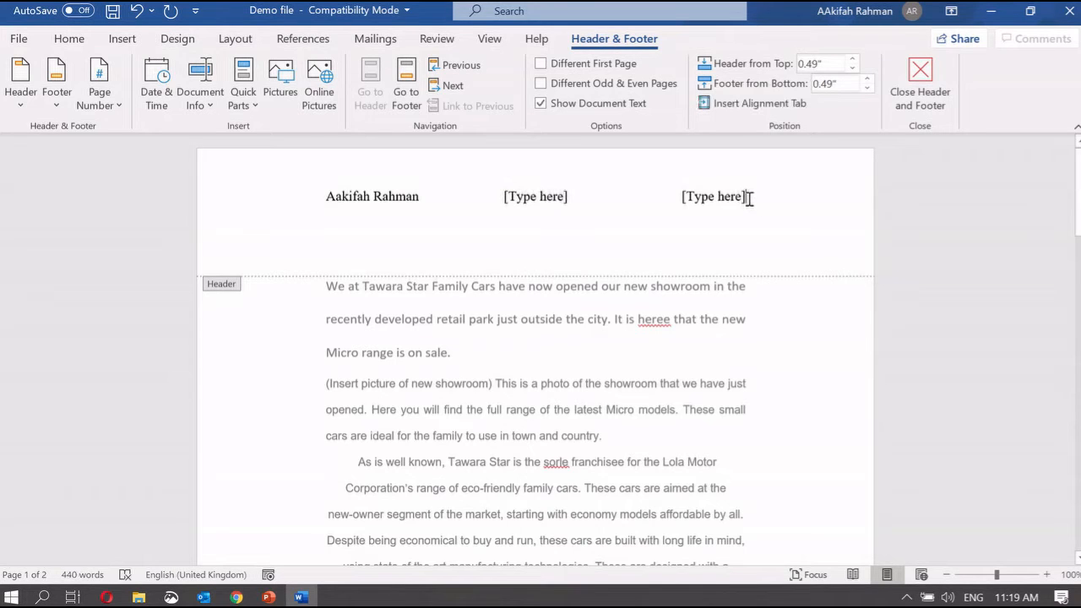
{"action": "left_click_drag", "start_coordinate": [748, 197], "coordinate": [682, 197]}
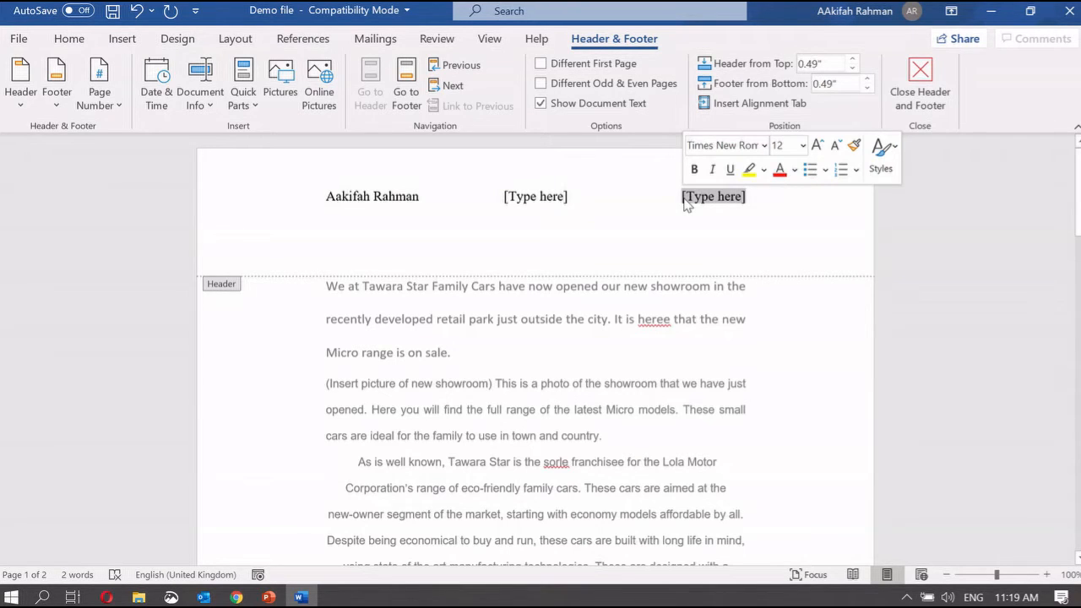
{"action": "type", "text": "9D"}
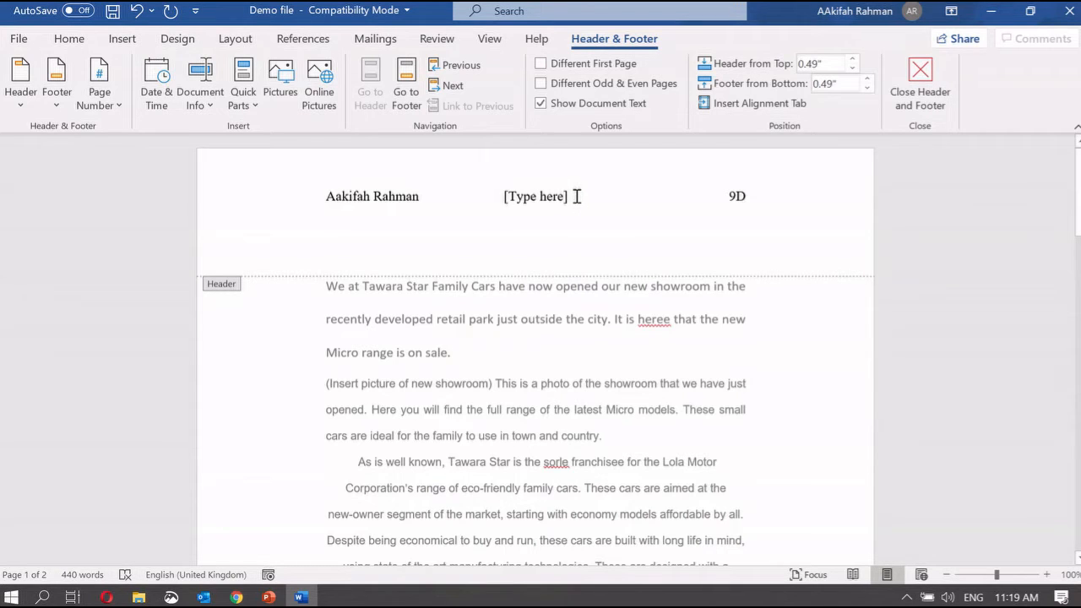
{"action": "left_click", "coordinate": [541, 195]}
{"action": "key", "text": "BackSpace"}
Close the header and check that the name and 9D header also appear on page 2
{"action": "double_click", "coordinate": [685, 334]}
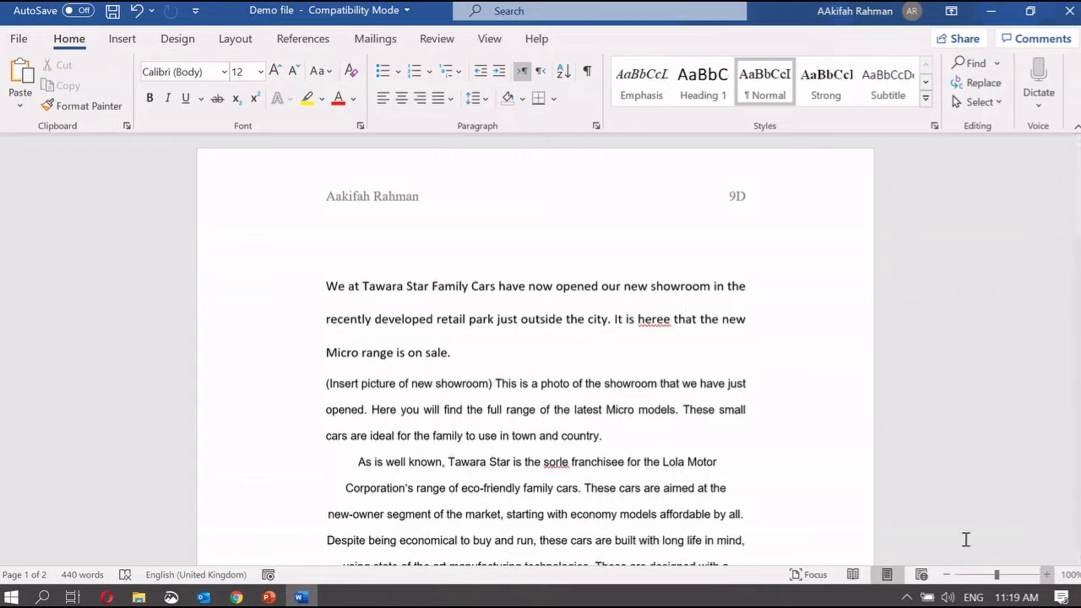
{"action": "scroll", "coordinate": [892, 449], "scroll_direction": "down", "scroll_amount": 10}
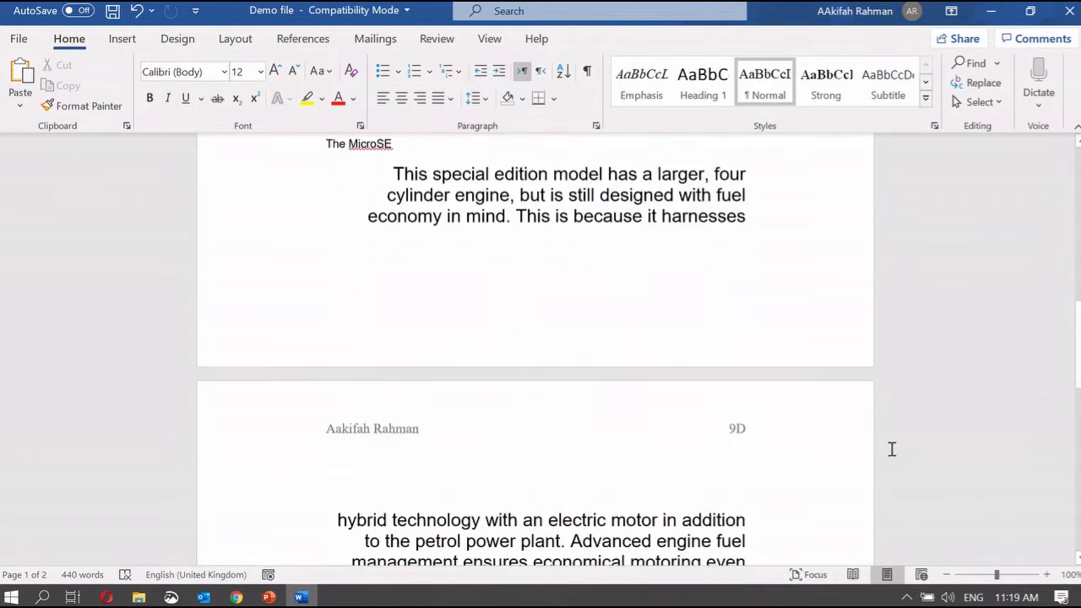
{"action": "scroll", "coordinate": [891, 450], "scroll_direction": "down", "scroll_amount": 1}
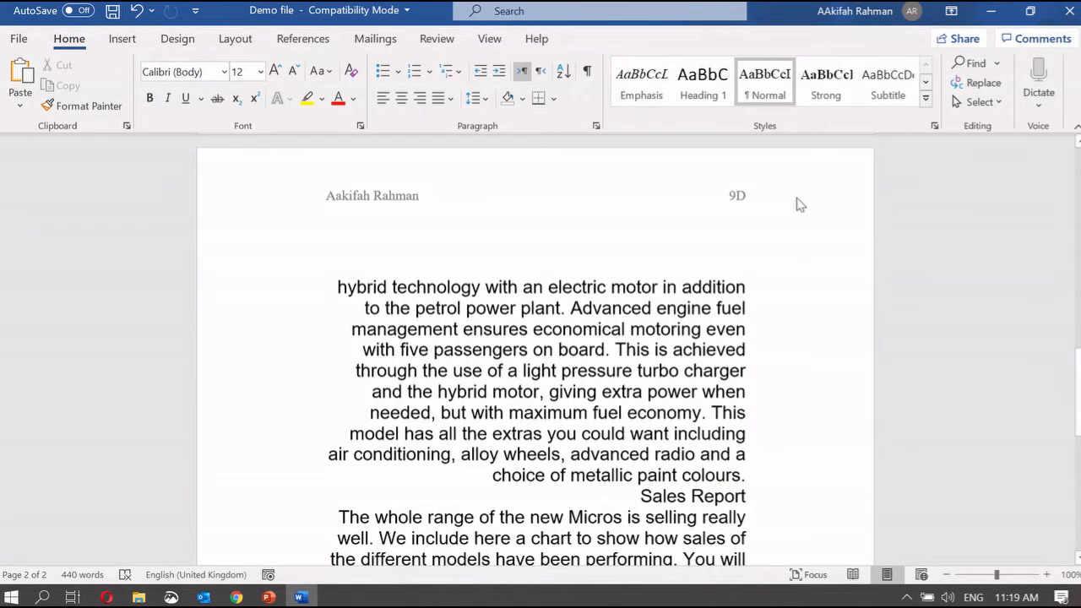
{"action": "scroll", "coordinate": [798, 201], "scroll_direction": "down", "scroll_amount": 8}
{"action": "scroll", "coordinate": [799, 197], "scroll_direction": "up", "scroll_amount": 18}
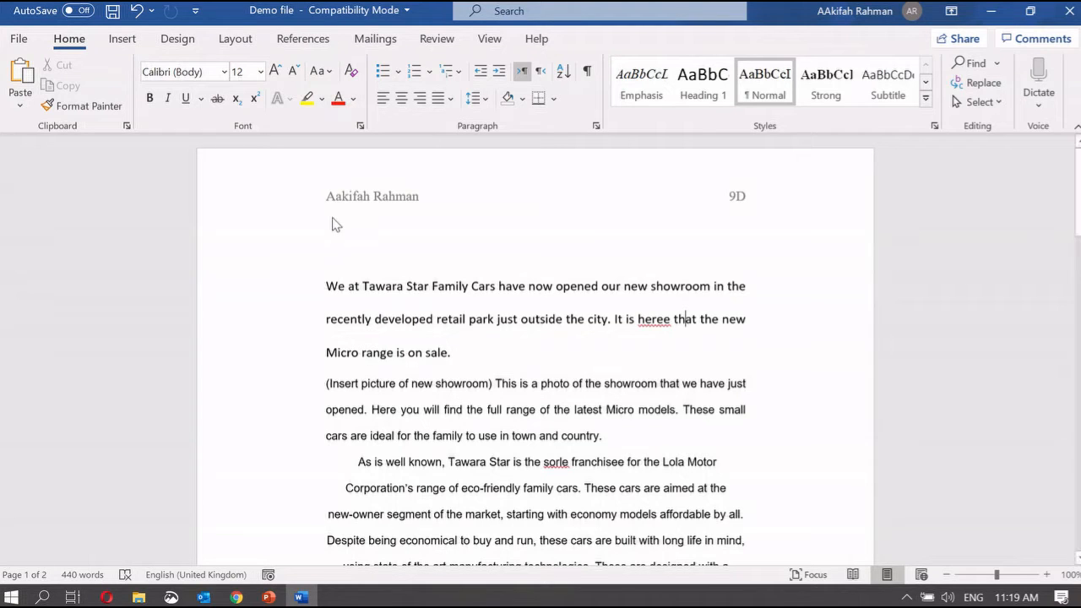
Insert the Blank (Three Columns) footer
{"action": "left_click", "coordinate": [132, 46]}
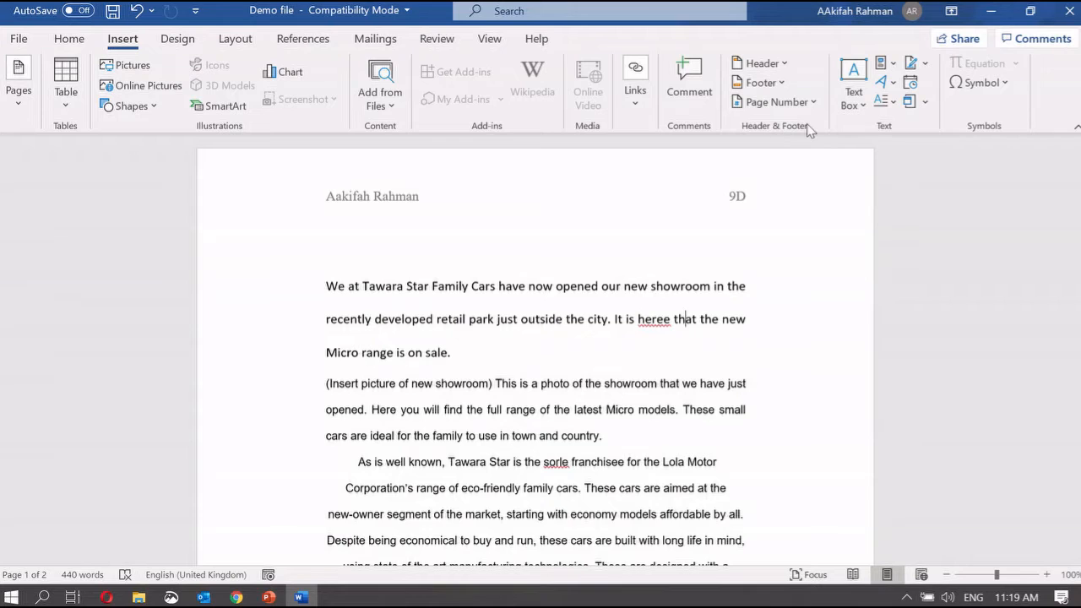
{"action": "left_click", "coordinate": [768, 88]}
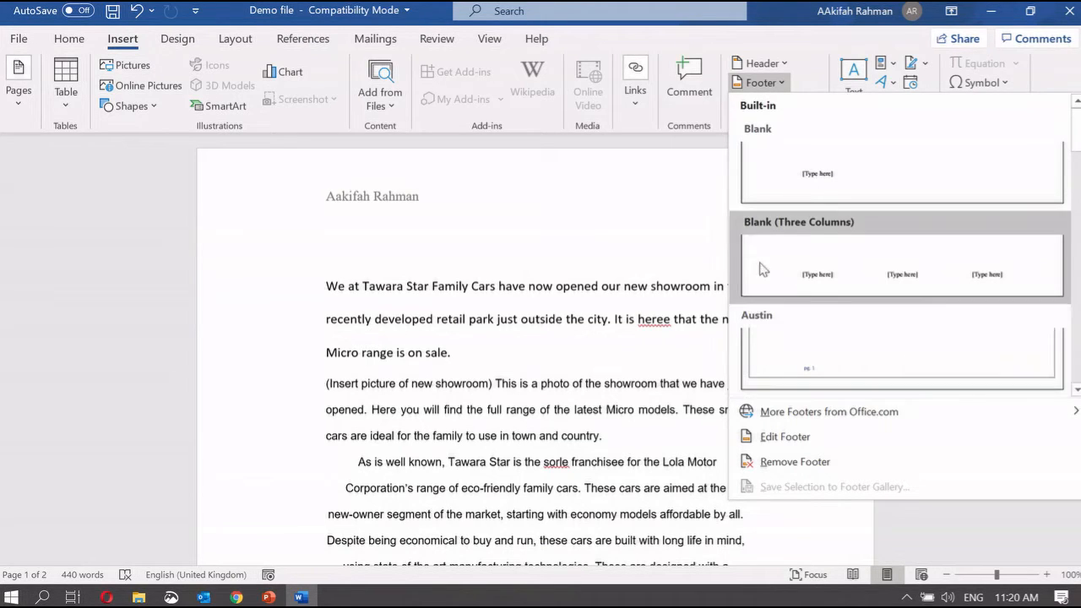
{"action": "left_click", "coordinate": [841, 254]}
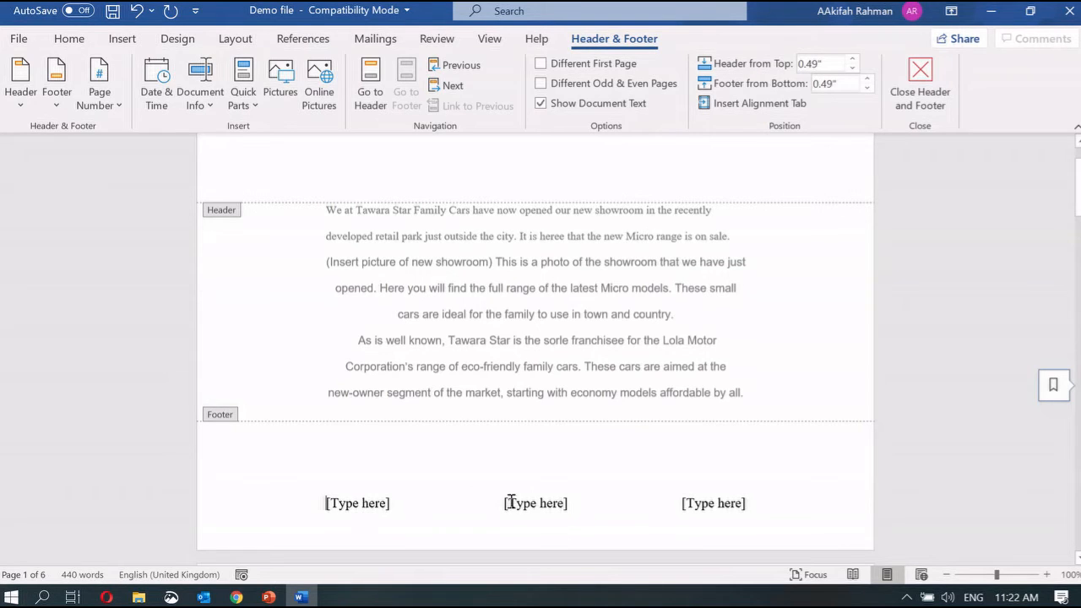
Fill the footer with 9D on the left and 1 in the centre, delete the right placeholder, and close it
{"action": "left_click", "coordinate": [390, 504]}
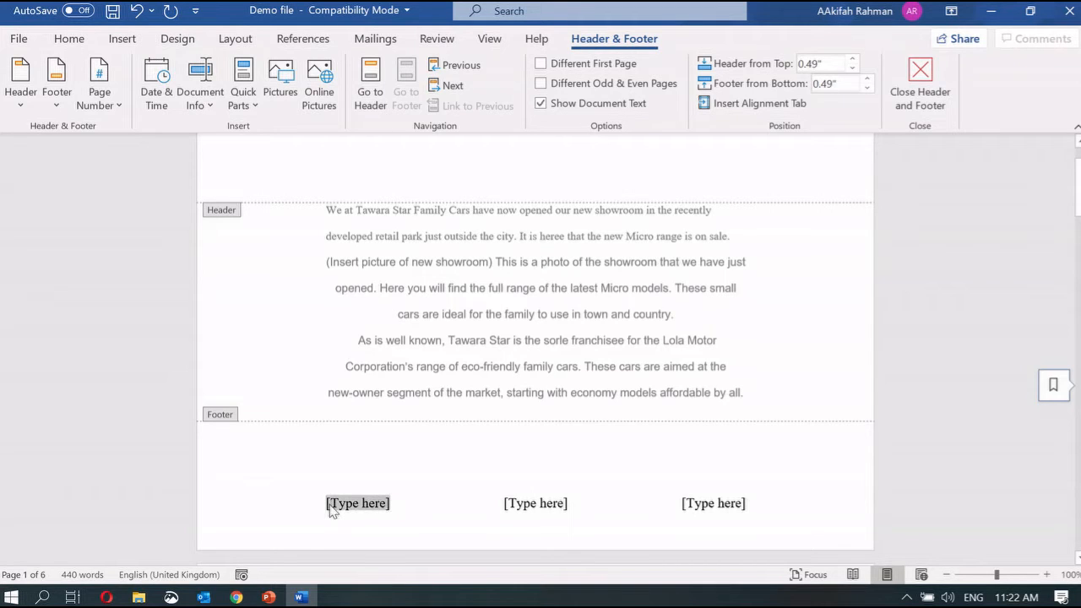
{"action": "type", "text": "9D"}
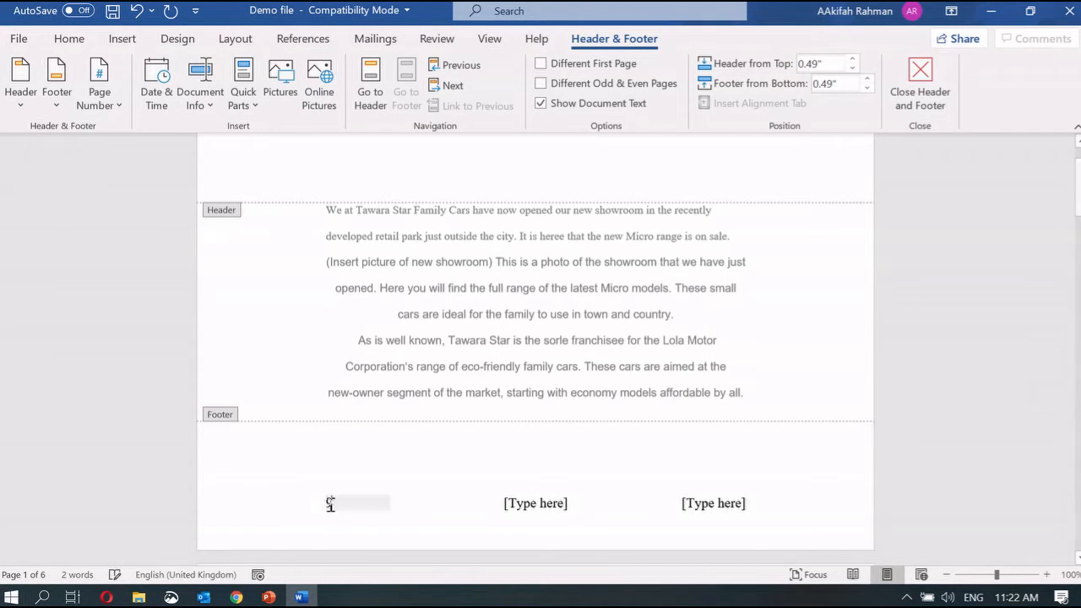
{"action": "left_click", "coordinate": [500, 504]}
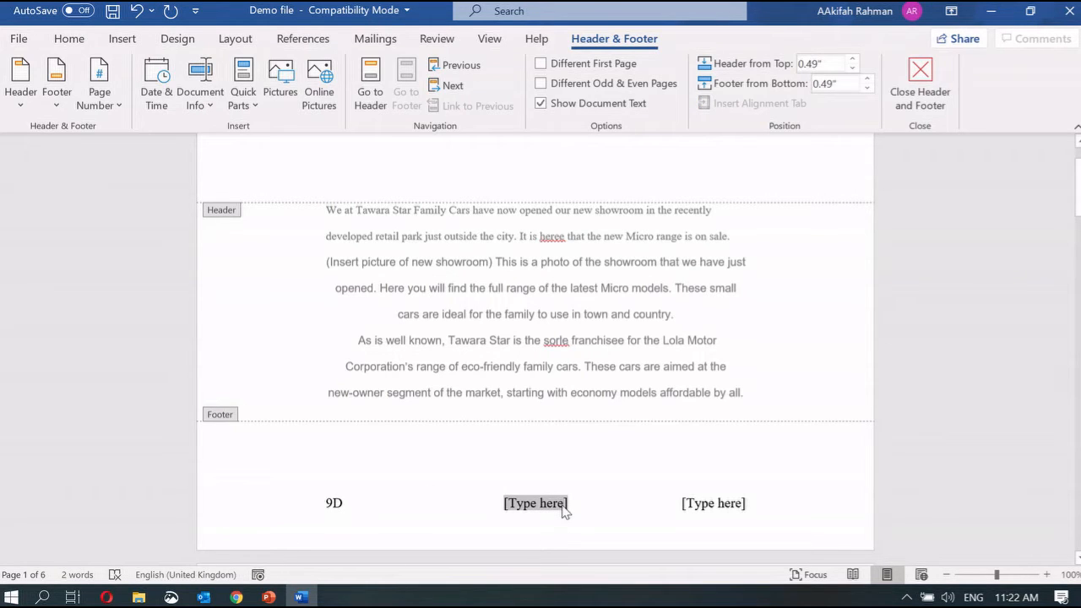
{"action": "type", "text": "1"}
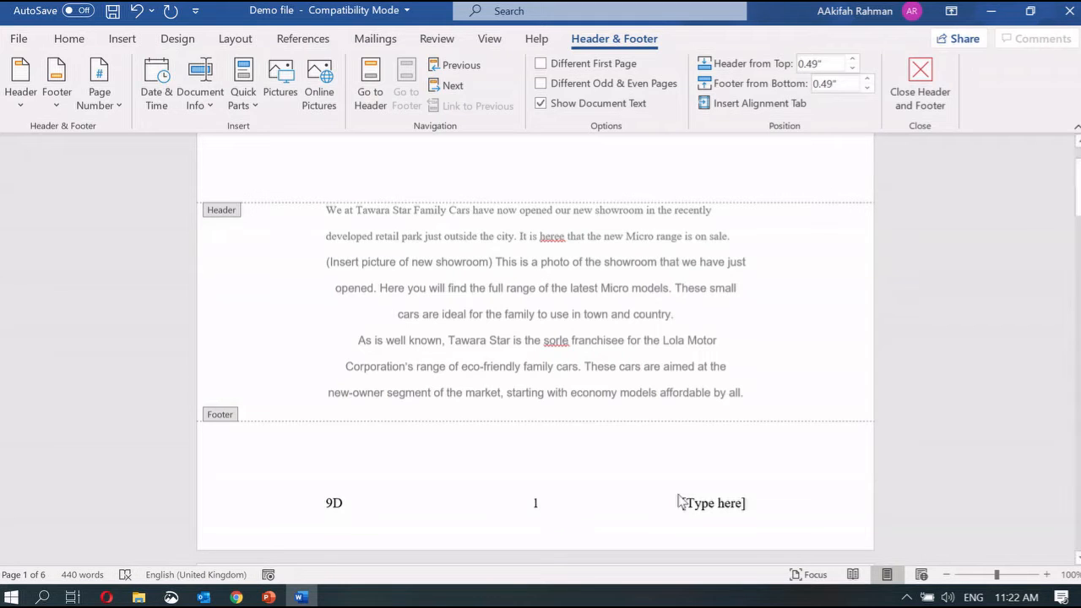
{"action": "left_click", "coordinate": [687, 505]}
{"action": "key", "text": "Delete"}
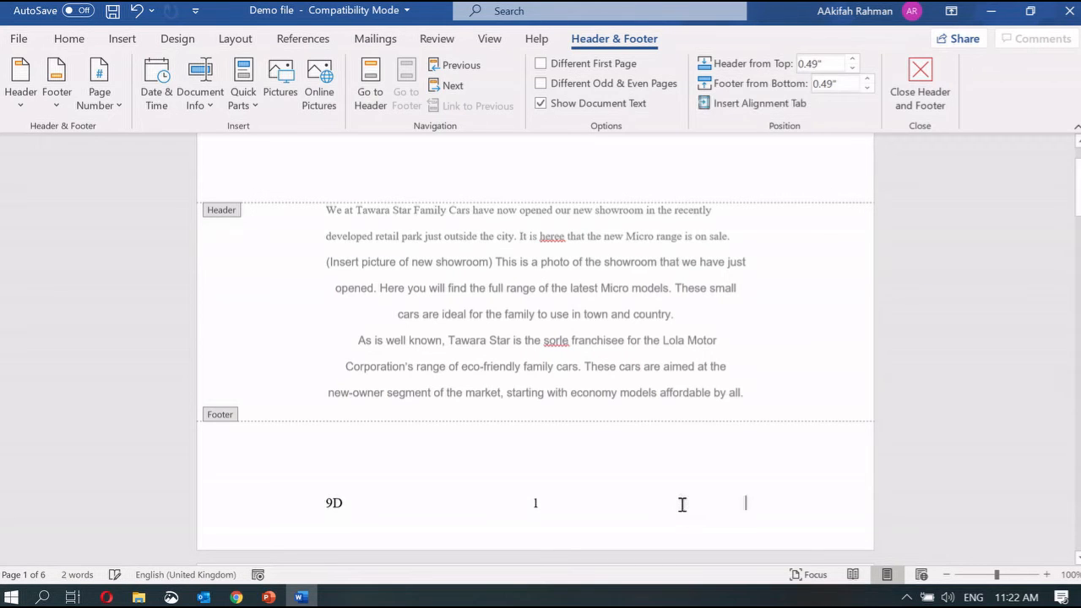
{"action": "double_click", "coordinate": [753, 338]}
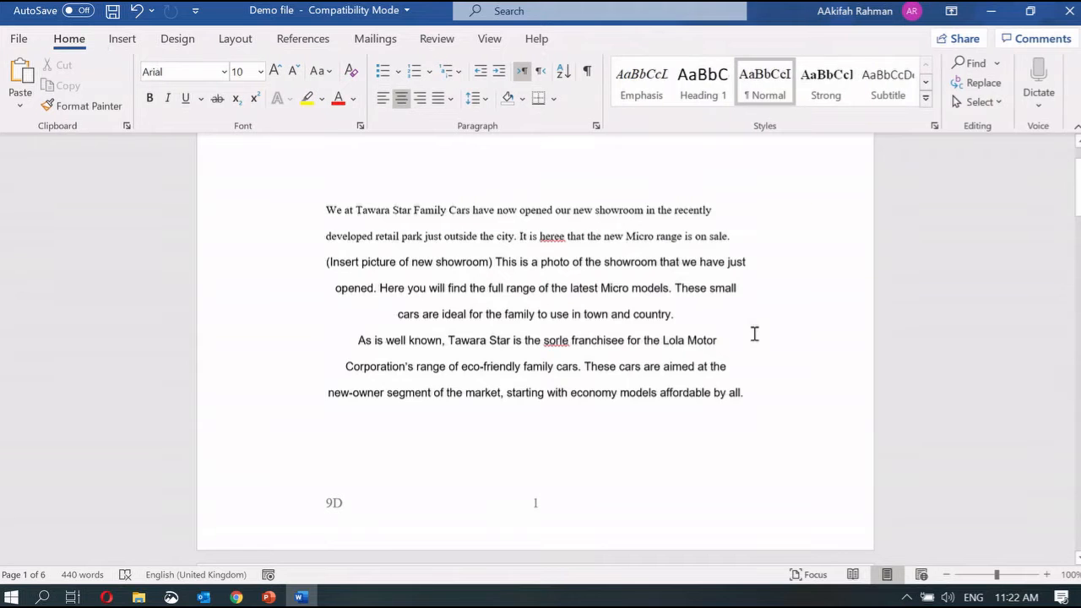
Reopen the footer and delete the manually typed centre 1, leaving only 9D
{"action": "scroll", "coordinate": [754, 333], "scroll_direction": "down", "scroll_amount": 1}
{"action": "scroll", "coordinate": [540, 469], "scroll_direction": "down", "scroll_amount": 4}
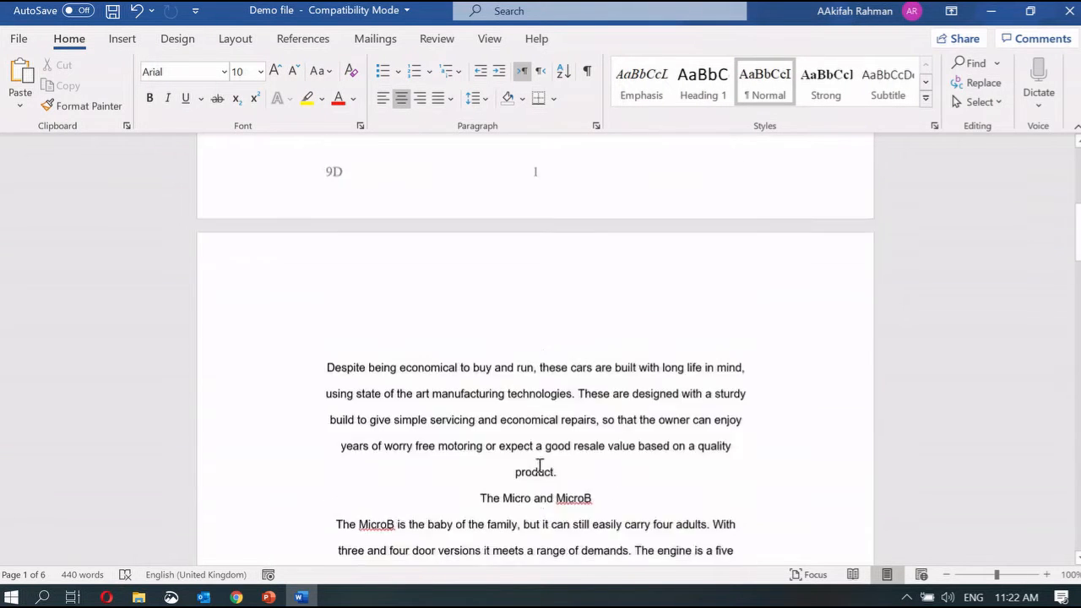
{"action": "scroll", "coordinate": [527, 422], "scroll_direction": "up", "scroll_amount": 3}
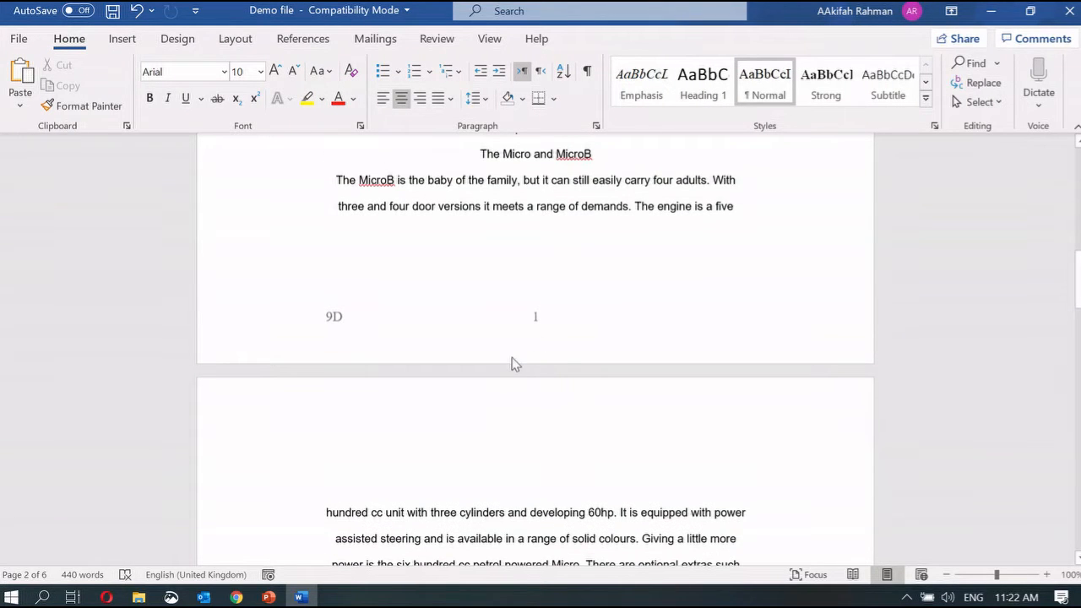
{"action": "scroll", "coordinate": [584, 337], "scroll_direction": "down", "scroll_amount": 7}
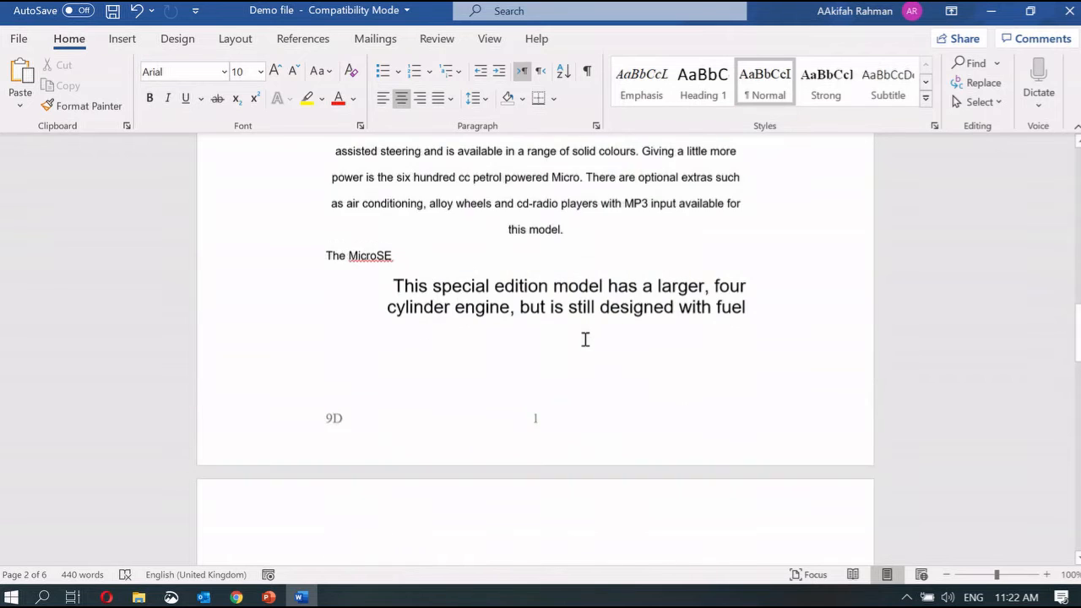
{"action": "scroll", "coordinate": [581, 417], "scroll_direction": "down", "scroll_amount": 10}
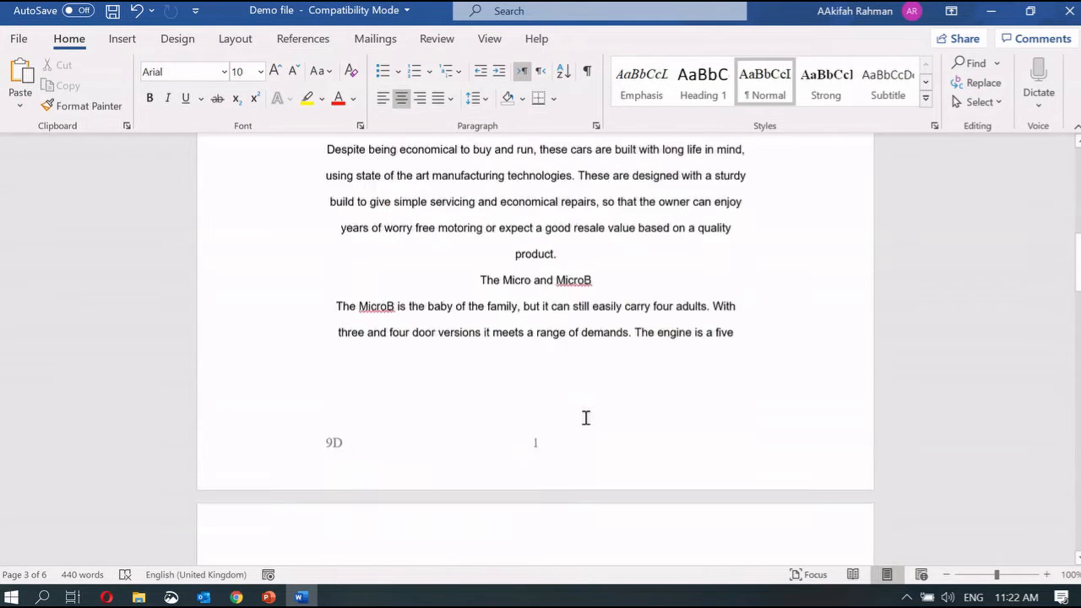
{"action": "double_click", "coordinate": [586, 417]}
{"action": "scroll", "coordinate": [586, 417], "scroll_direction": "down", "scroll_amount": 3}
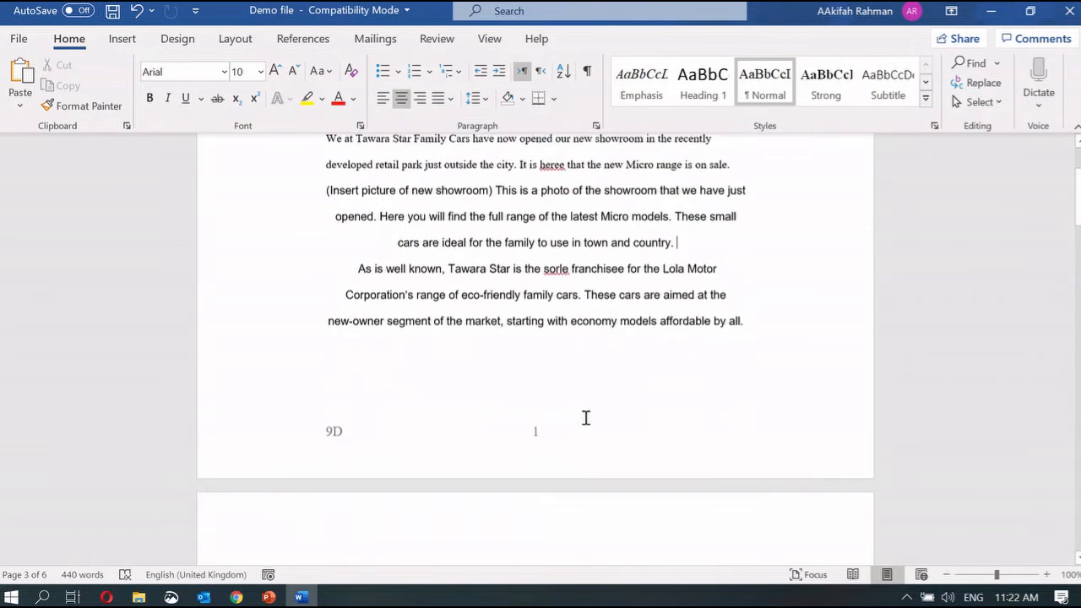
{"action": "double_click", "coordinate": [539, 353]}
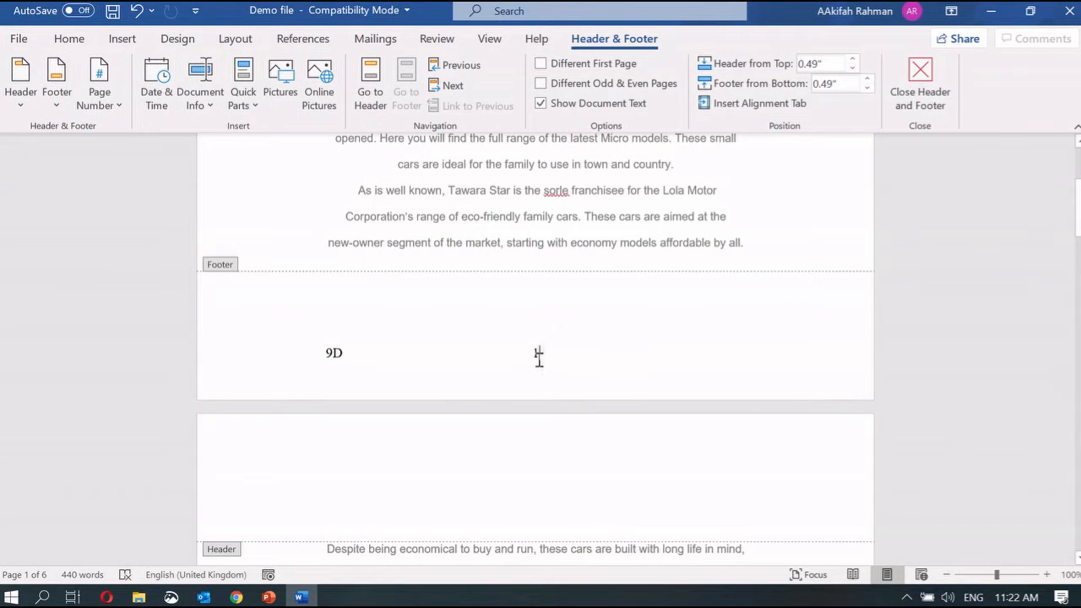
{"action": "key", "text": "BackSpace"}
Insert a Plain Number page number at the current position in the footer centre
{"action": "left_click", "coordinate": [127, 44]}
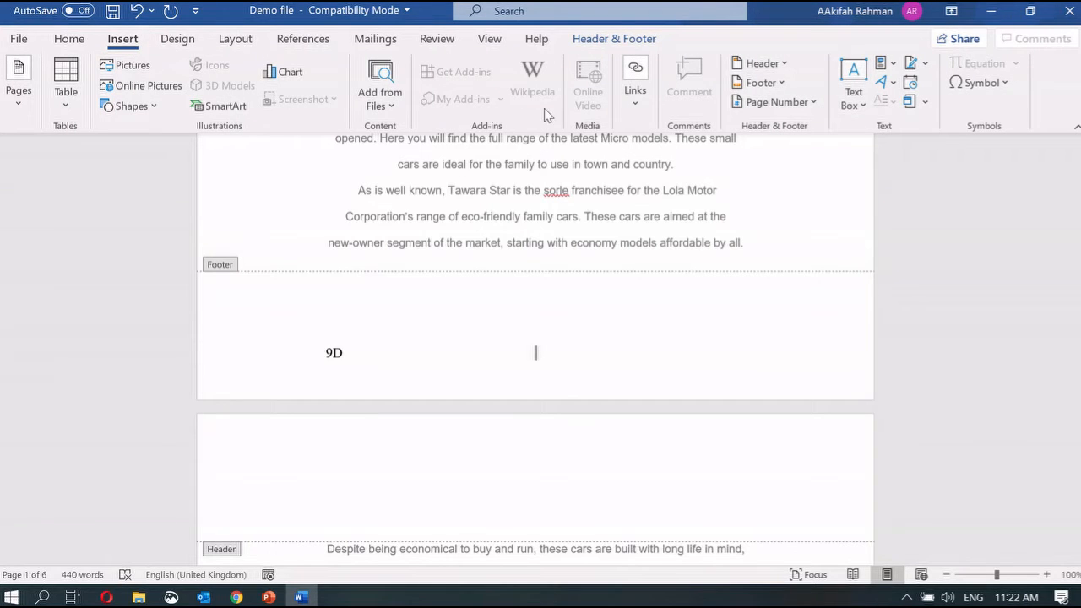
{"action": "left_click", "coordinate": [807, 108]}
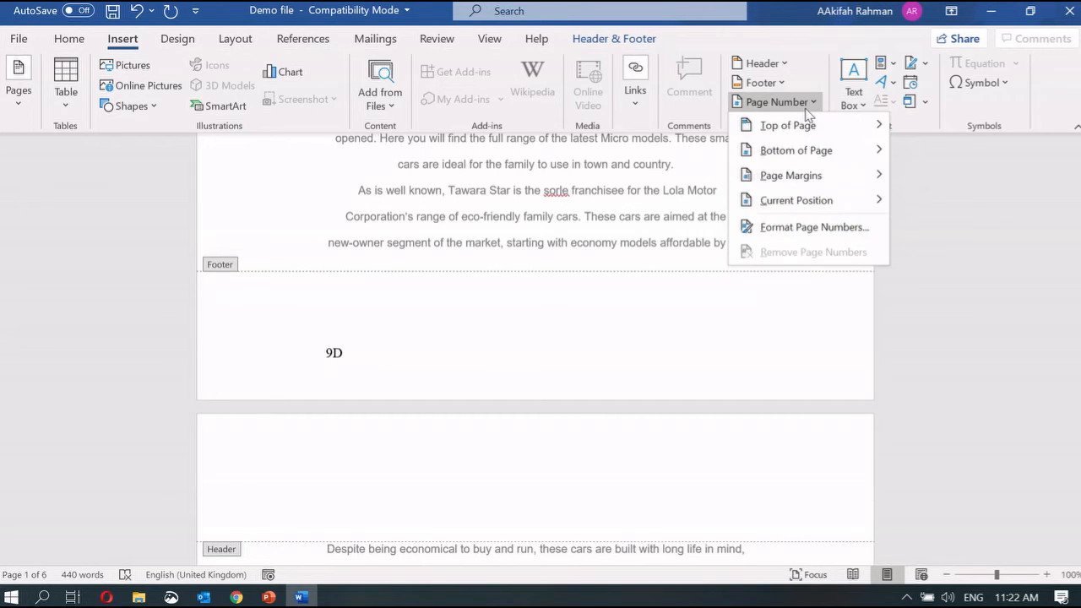
{"action": "mouse_move", "coordinate": [805, 209]}
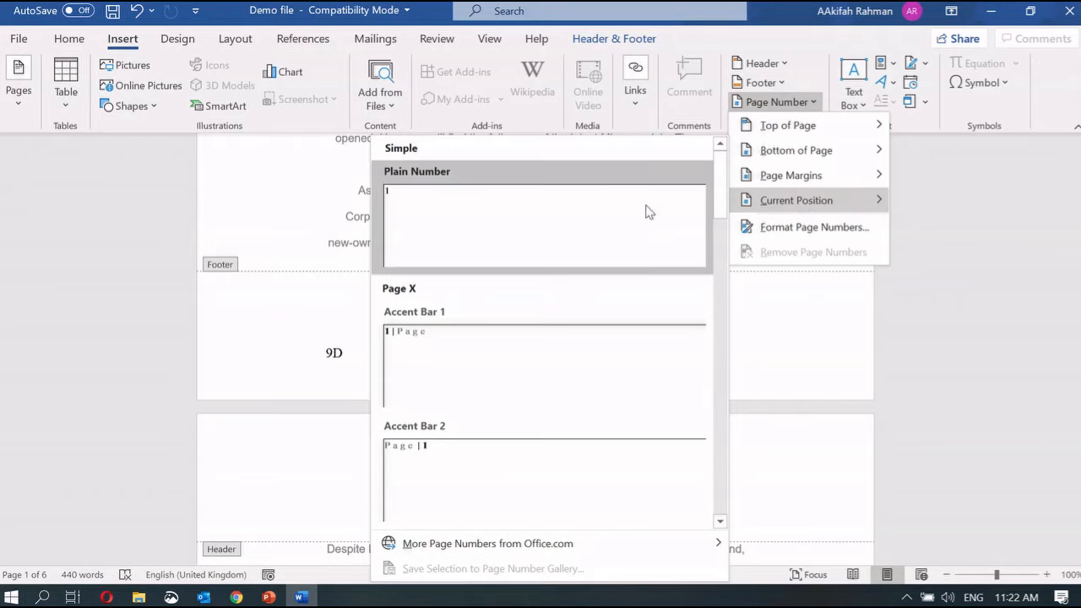
{"action": "left_click", "coordinate": [617, 200]}
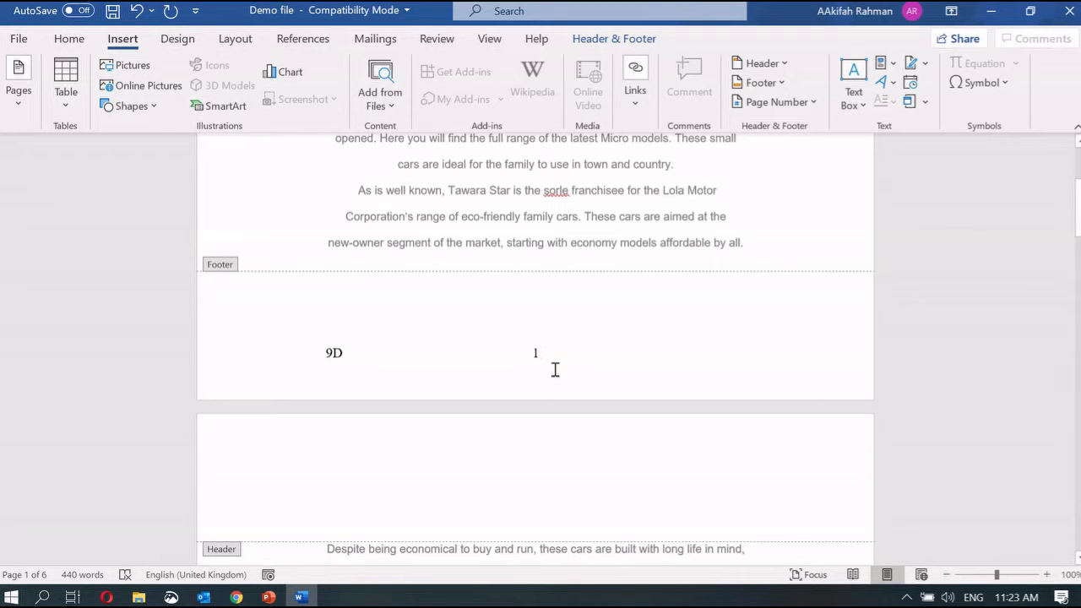
Close the footer and scroll to confirm pages are numbered 1, 2, 3 beside 9D
{"action": "double_click", "coordinate": [666, 219]}
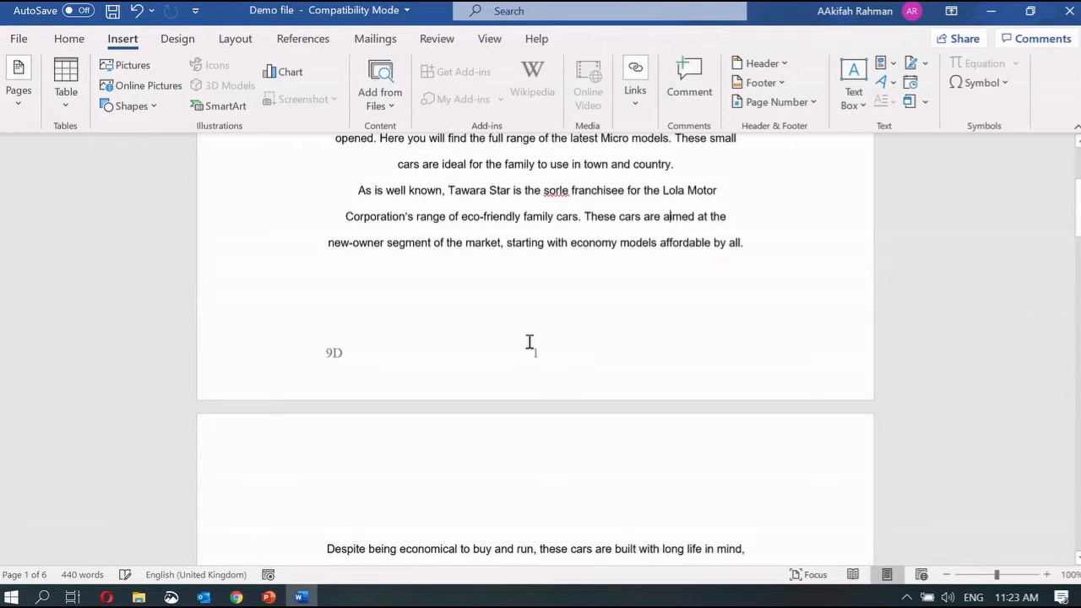
{"action": "scroll", "coordinate": [540, 372], "scroll_direction": "down", "scroll_amount": 10}
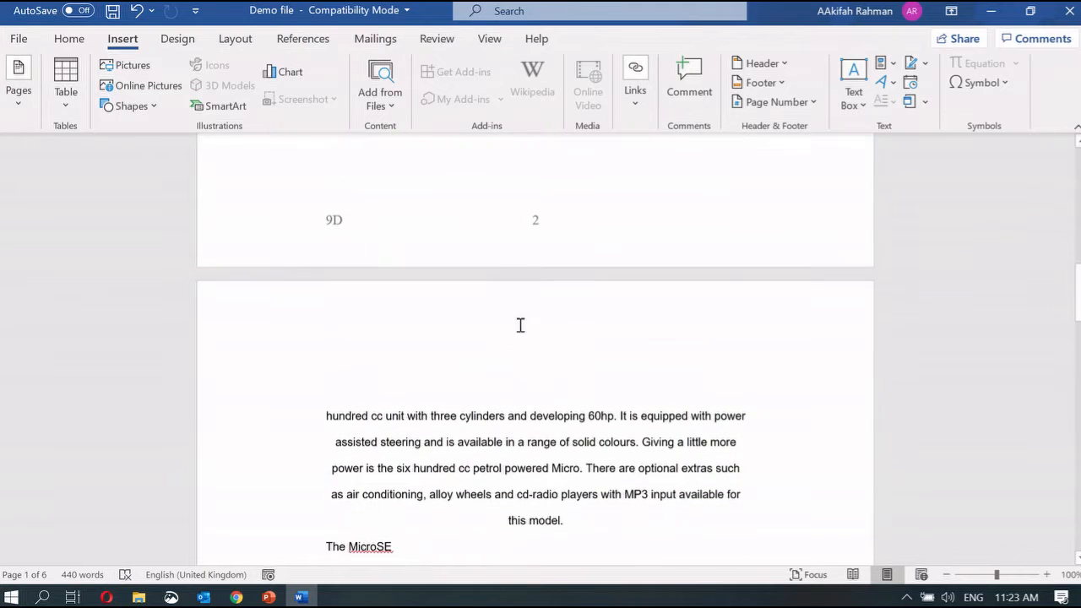
{"action": "scroll", "coordinate": [524, 237], "scroll_direction": "down", "scroll_amount": 5}
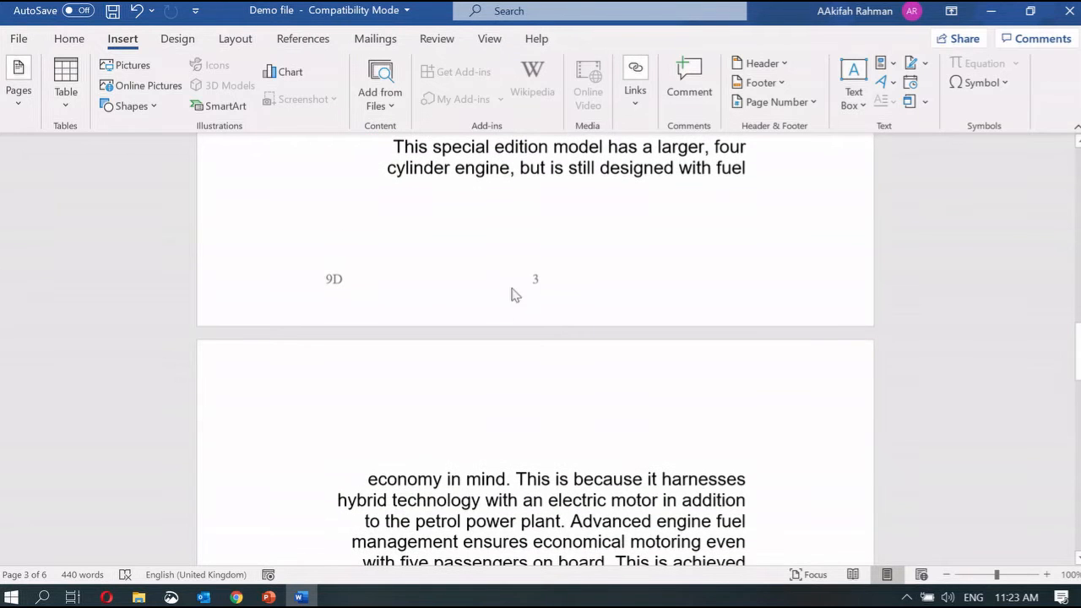
{"action": "scroll", "coordinate": [557, 287], "scroll_direction": "up", "scroll_amount": 2}
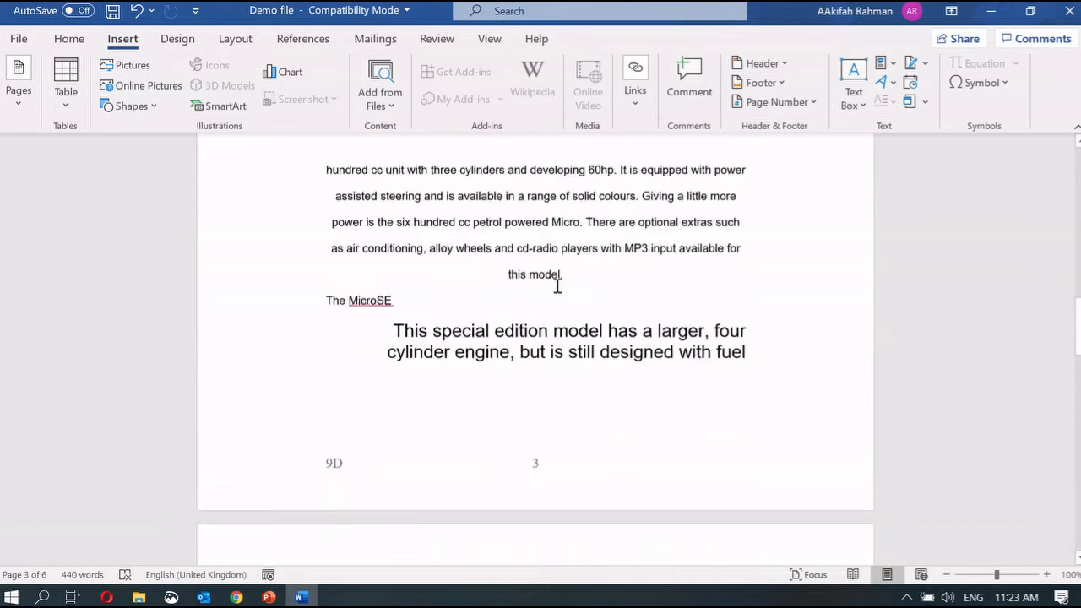
{"action": "scroll", "coordinate": [558, 287], "scroll_direction": "up", "scroll_amount": 15}
{"action": "scroll", "coordinate": [558, 286], "scroll_direction": "down", "scroll_amount": 2}
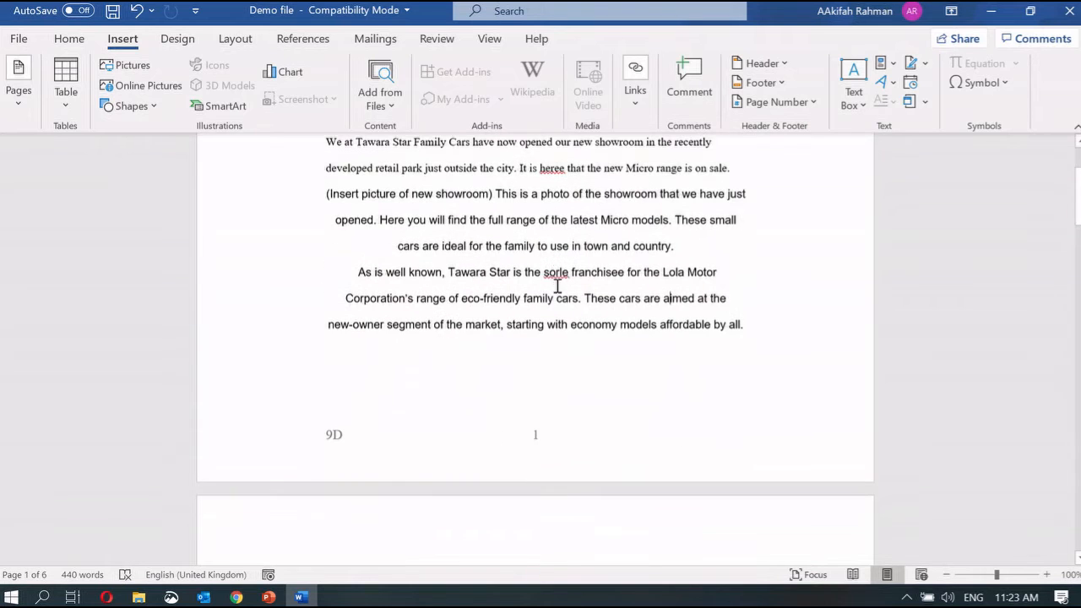
Present the lesson slides from slide 8 and advance to the 'Demo Task - Smartphone wars: Apple v Samsung' slide
{"action": "mouse_move", "coordinate": [268, 598]}
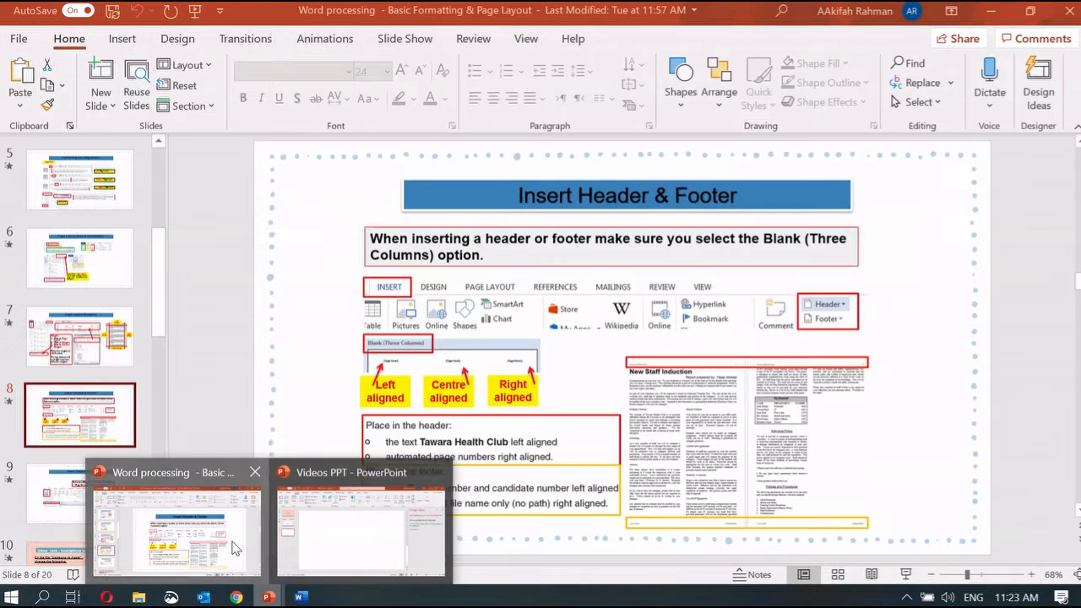
{"action": "left_click", "coordinate": [233, 544]}
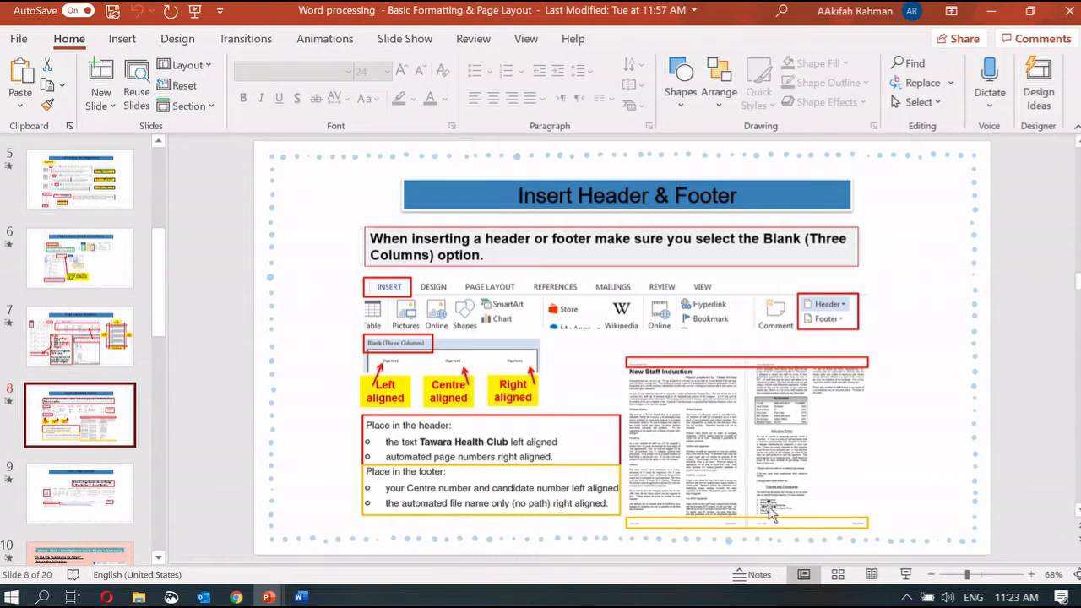
{"action": "left_click", "coordinate": [906, 575]}
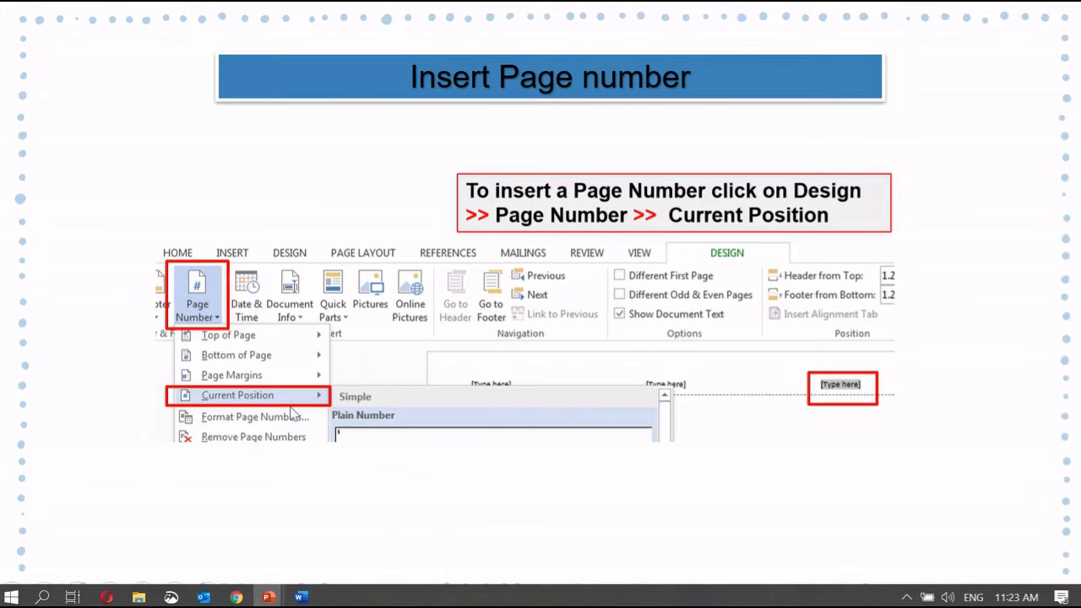
{"action": "left_click", "coordinate": [290, 413]}
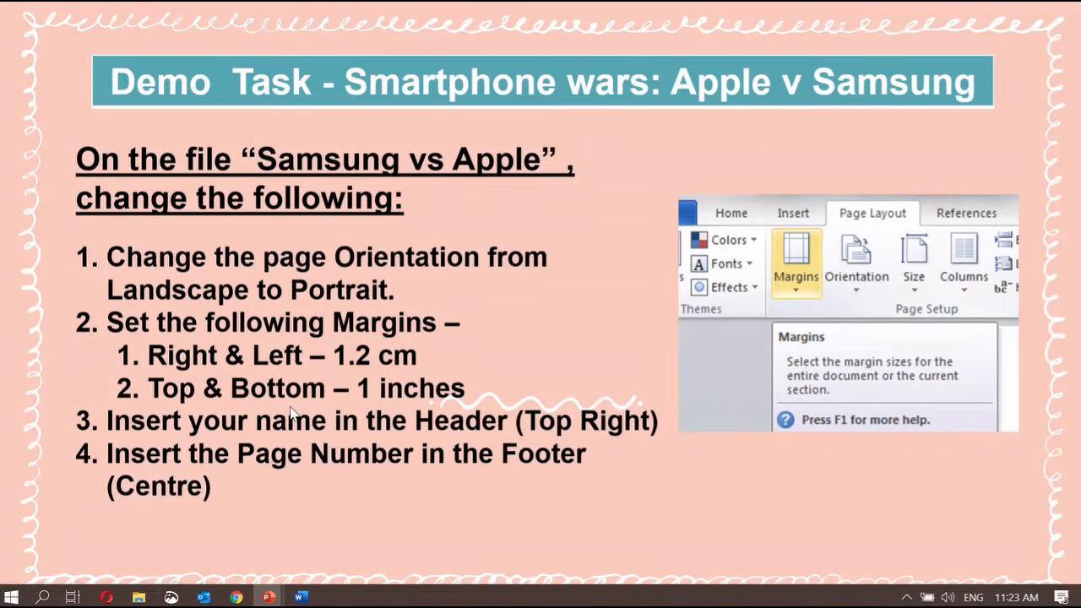
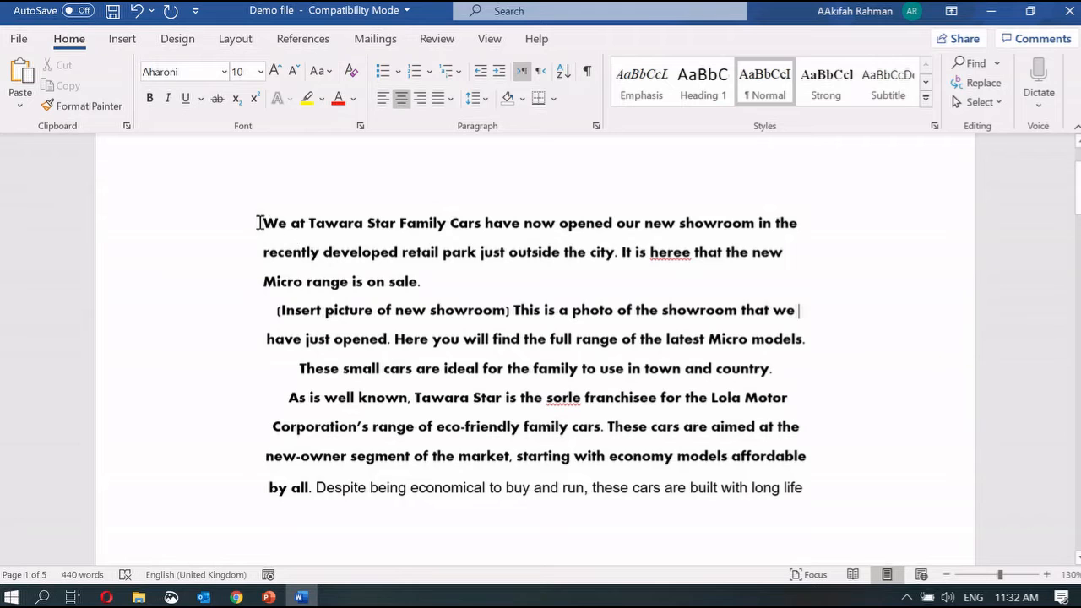
Change the body text font from Aharoni to Bodoni MT, then place the cursor before 'Tawara'
{"action": "left_click_drag", "start_coordinate": [261, 222], "coordinate": [825, 500]}
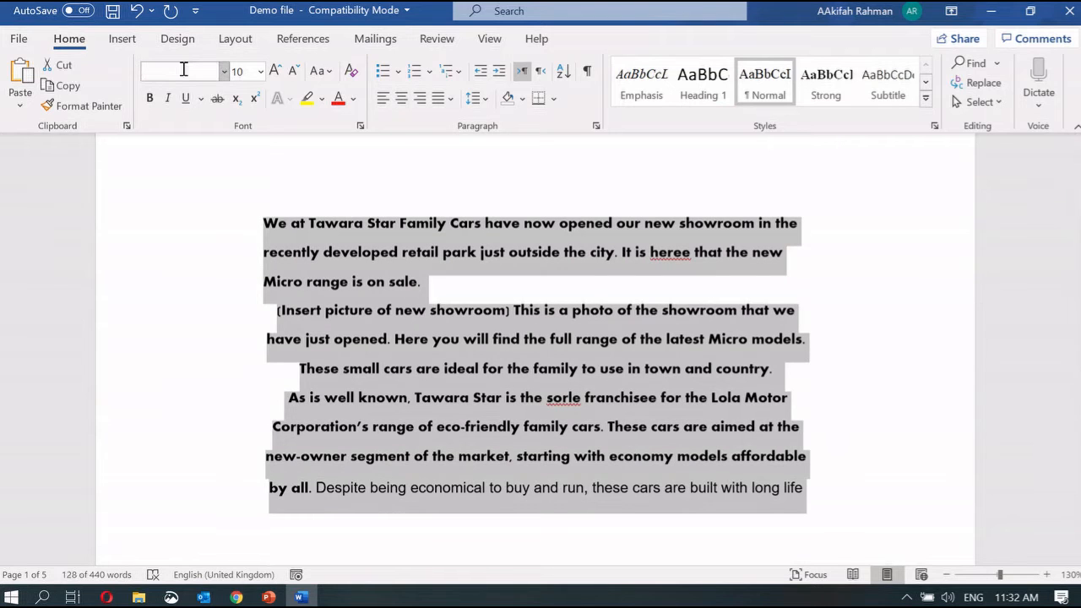
{"action": "left_click", "coordinate": [223, 72]}
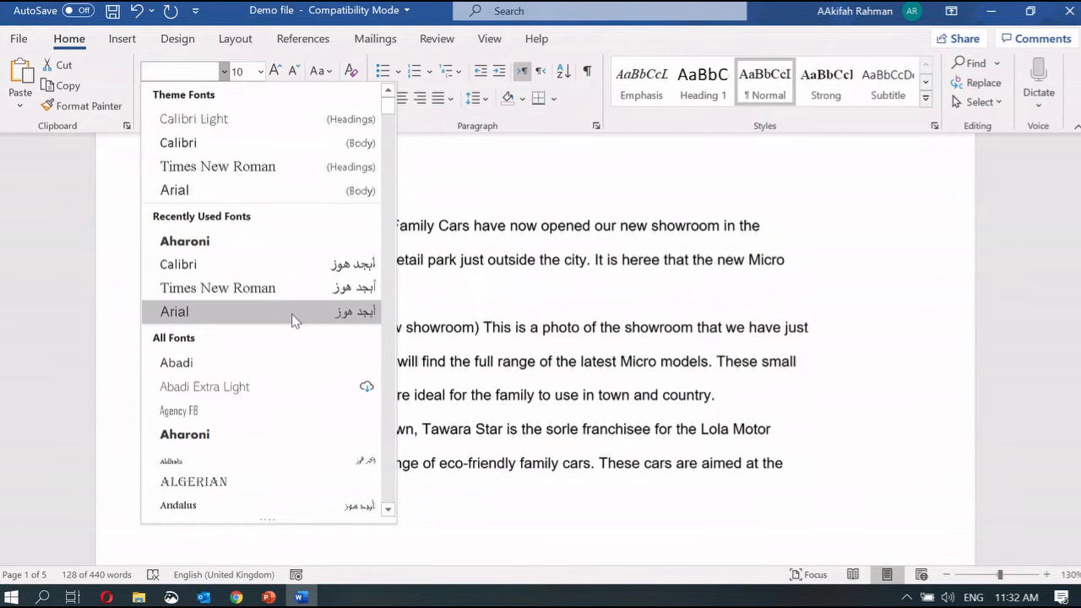
{"action": "scroll", "coordinate": [292, 316], "scroll_direction": "down", "scroll_amount": 5}
{"action": "scroll", "coordinate": [293, 321], "scroll_direction": "down", "scroll_amount": 4}
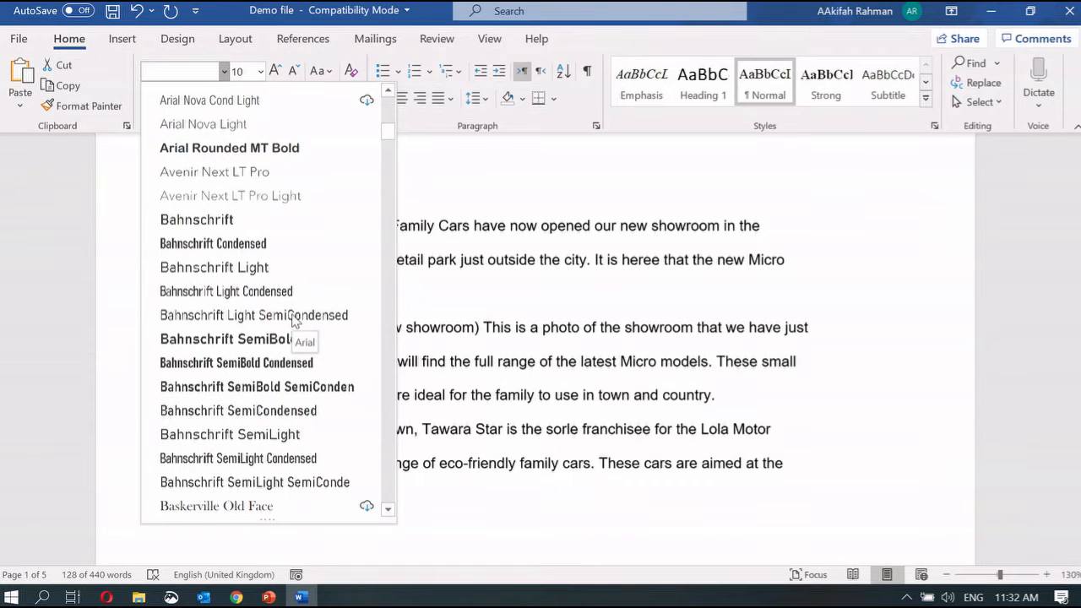
{"action": "scroll", "coordinate": [279, 351], "scroll_direction": "down", "scroll_amount": 5}
{"action": "scroll", "coordinate": [278, 352], "scroll_direction": "down", "scroll_amount": 1}
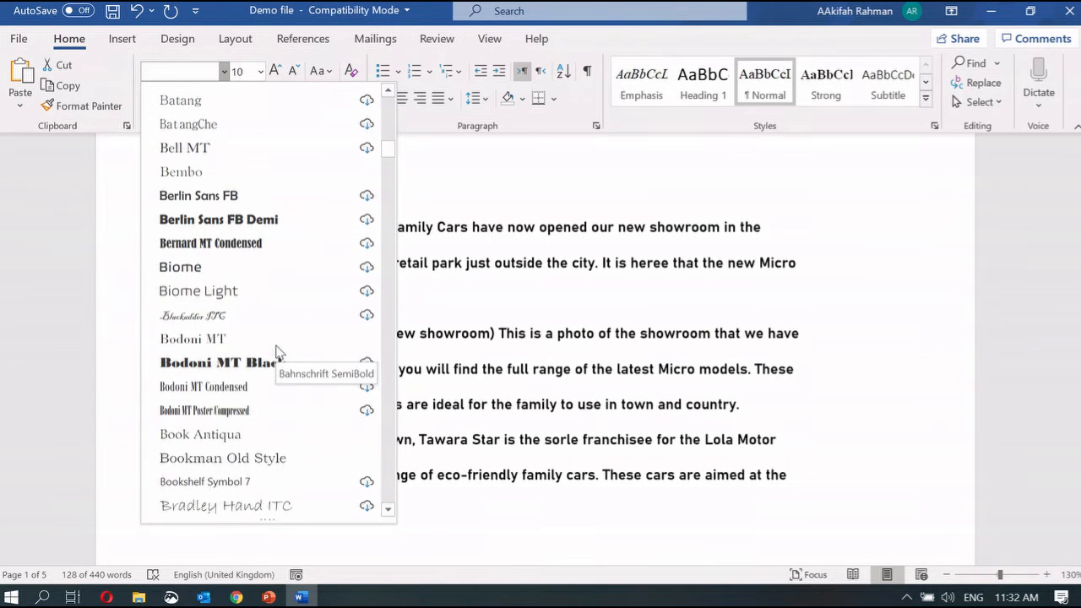
{"action": "left_click", "coordinate": [245, 340]}
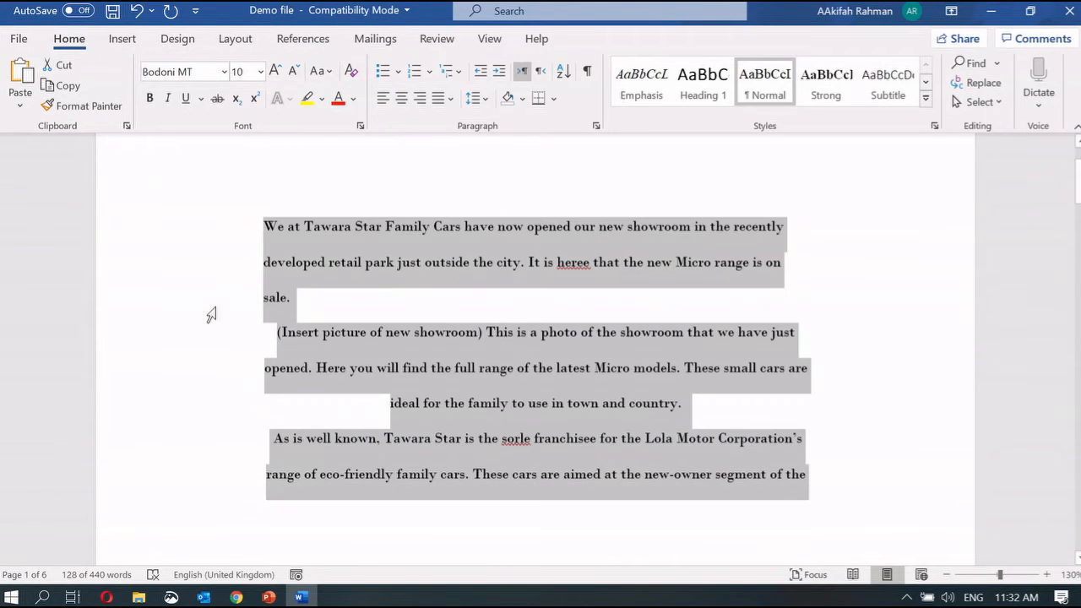
{"action": "left_click", "coordinate": [210, 313]}
{"action": "left_click", "coordinate": [305, 224]}
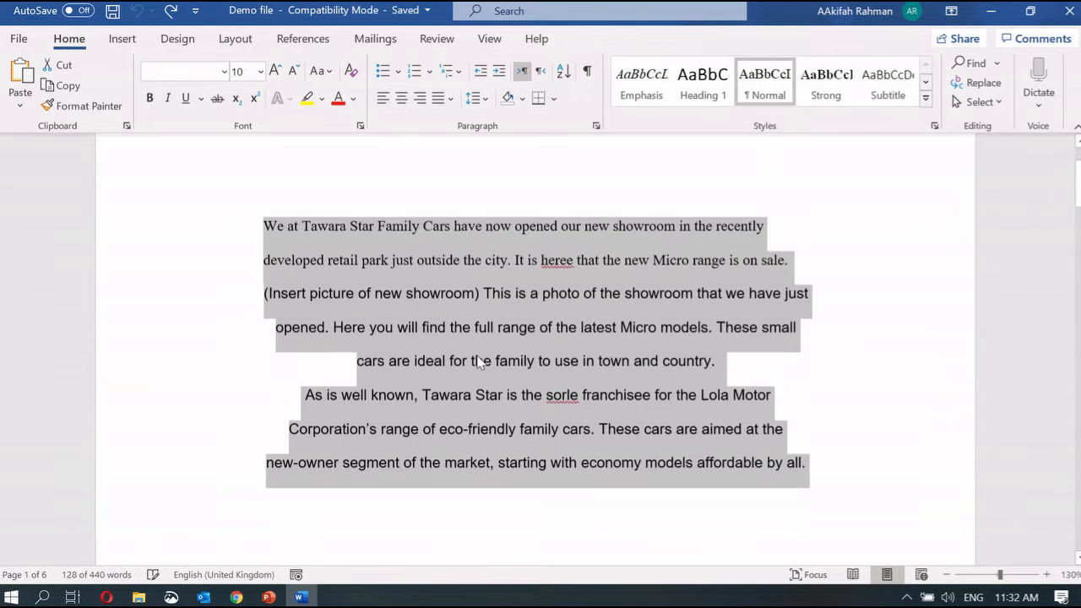
{"action": "left_click", "coordinate": [269, 597]}
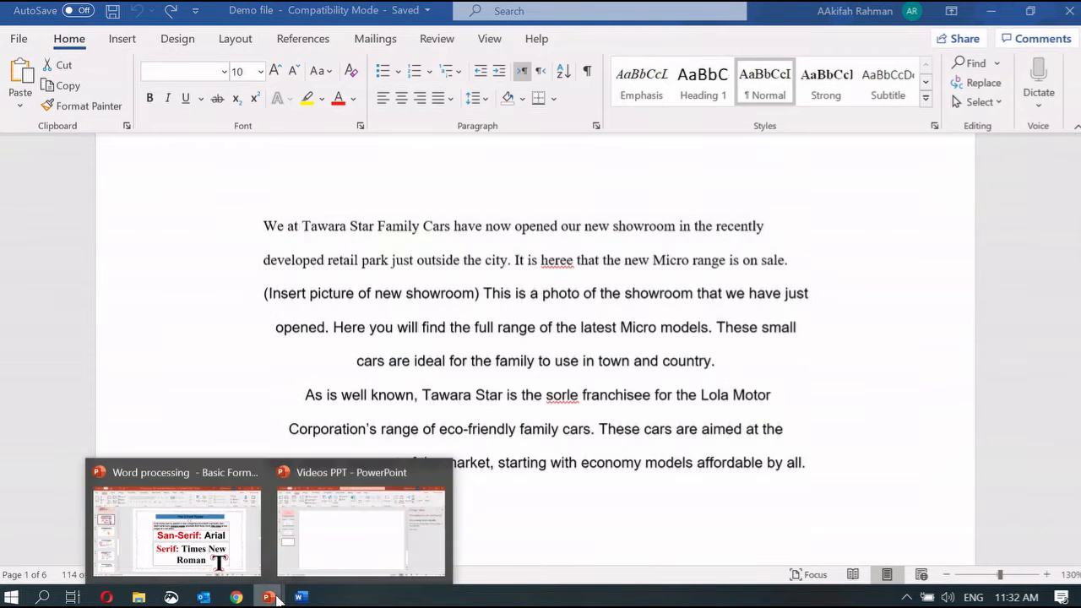
{"action": "left_click", "coordinate": [218, 556]}
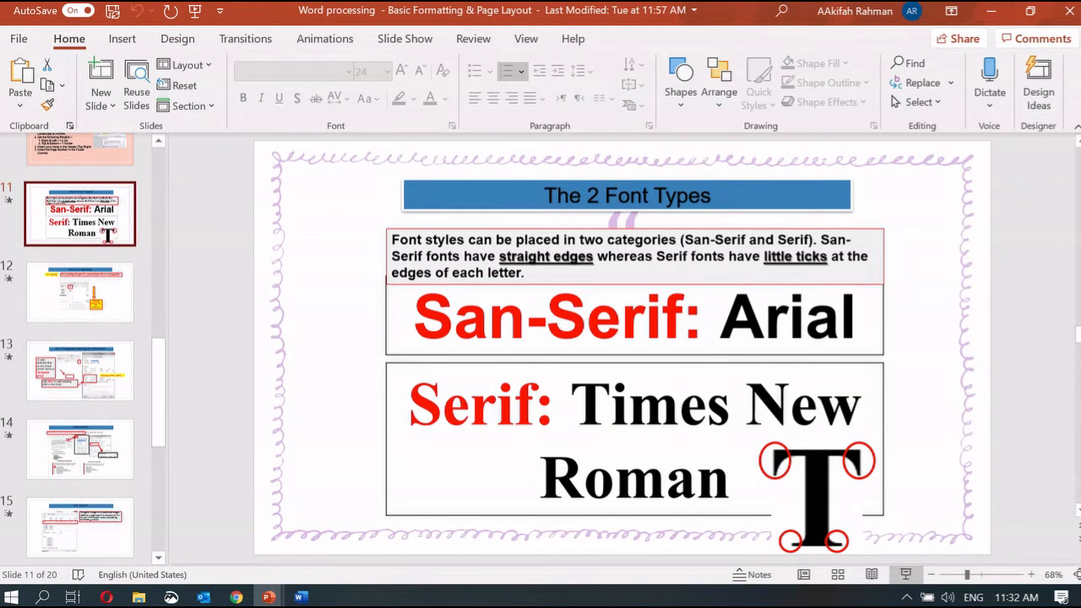
{"action": "left_click", "coordinate": [902, 574]}
{"action": "key", "text": "Right"}
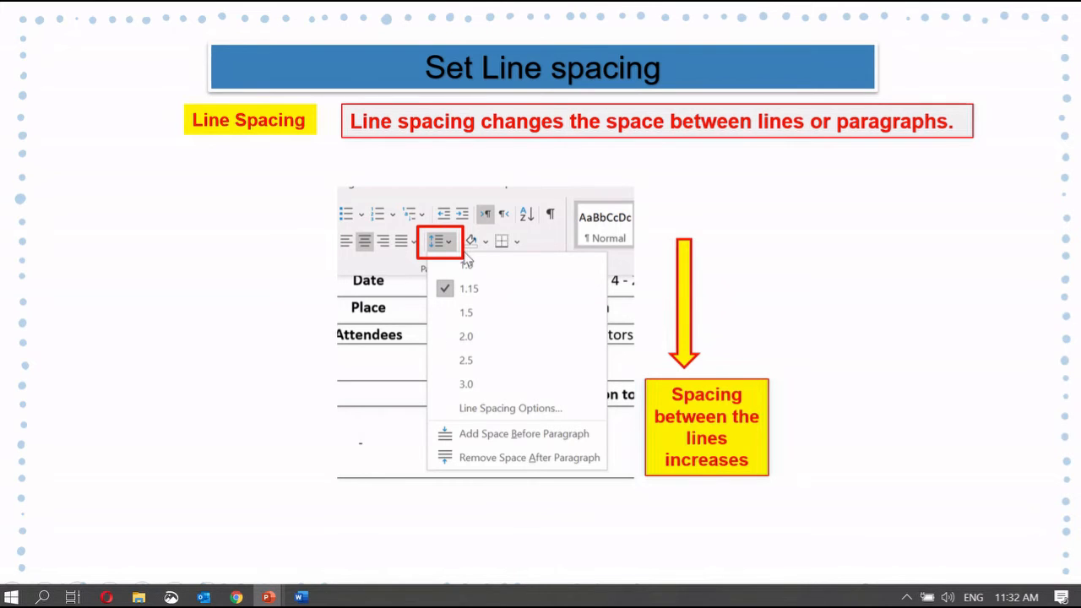
{"action": "left_click", "coordinate": [301, 597]}
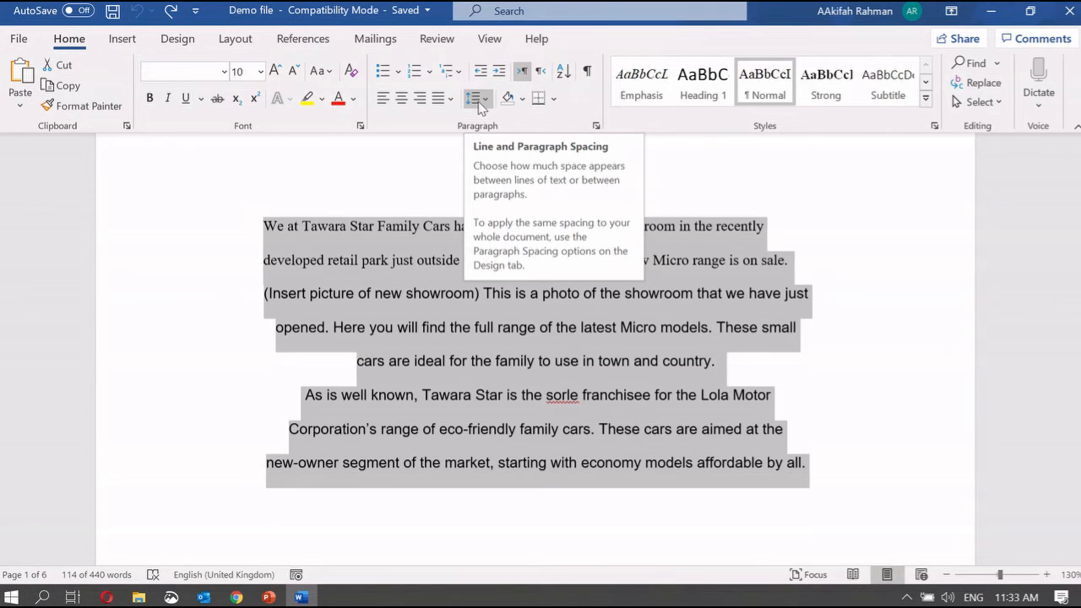
Insert an empty paragraph after the paragraph ending 'country.'
{"action": "left_click", "coordinate": [341, 295]}
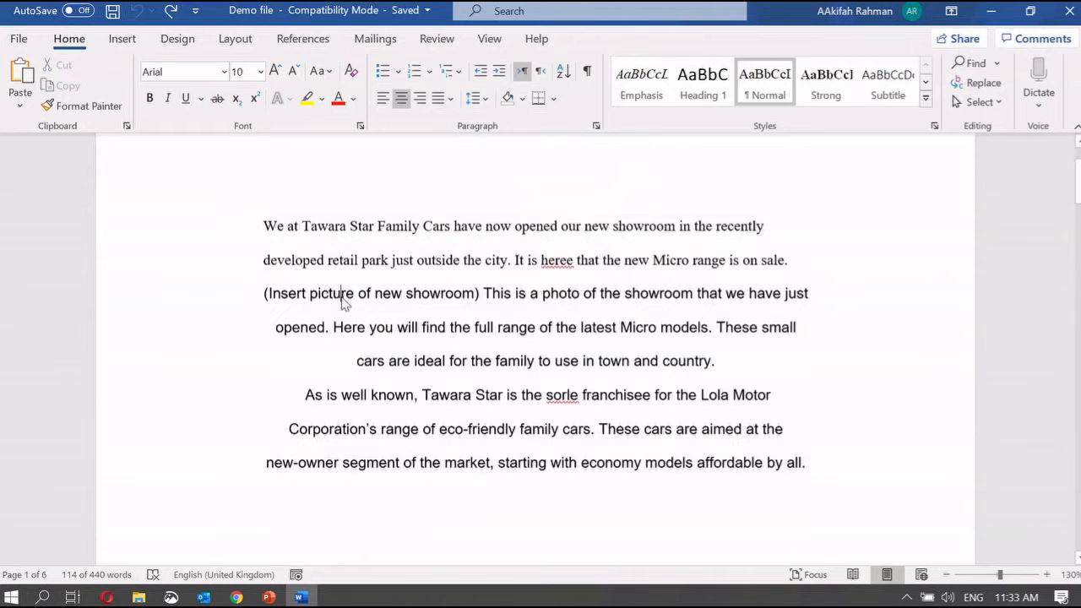
{"action": "left_click_drag", "start_coordinate": [260, 225], "coordinate": [798, 254]}
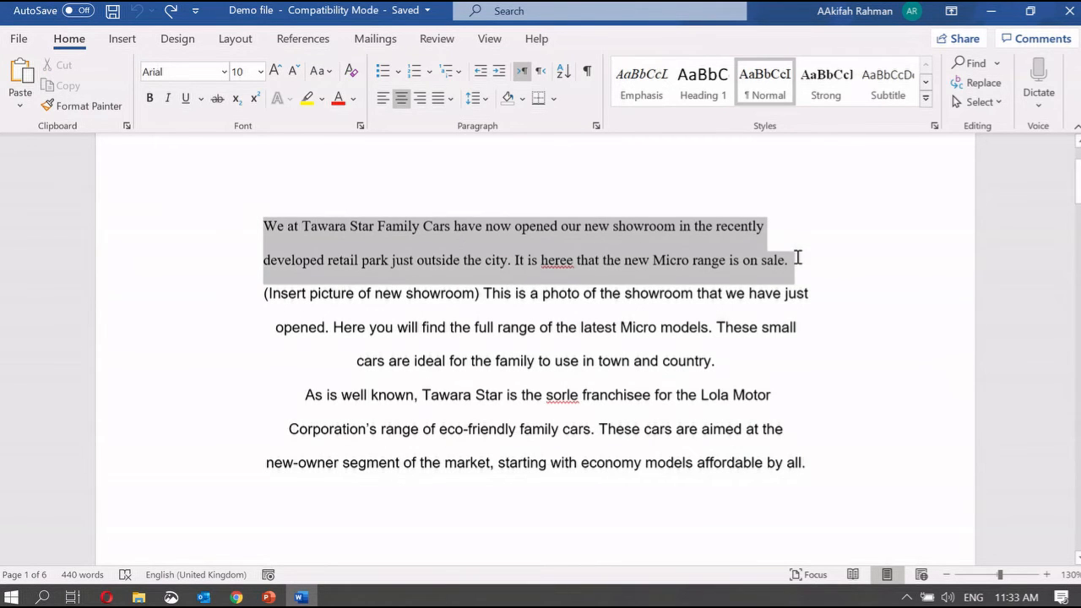
{"action": "left_click", "coordinate": [722, 368]}
{"action": "key", "text": "Return"}
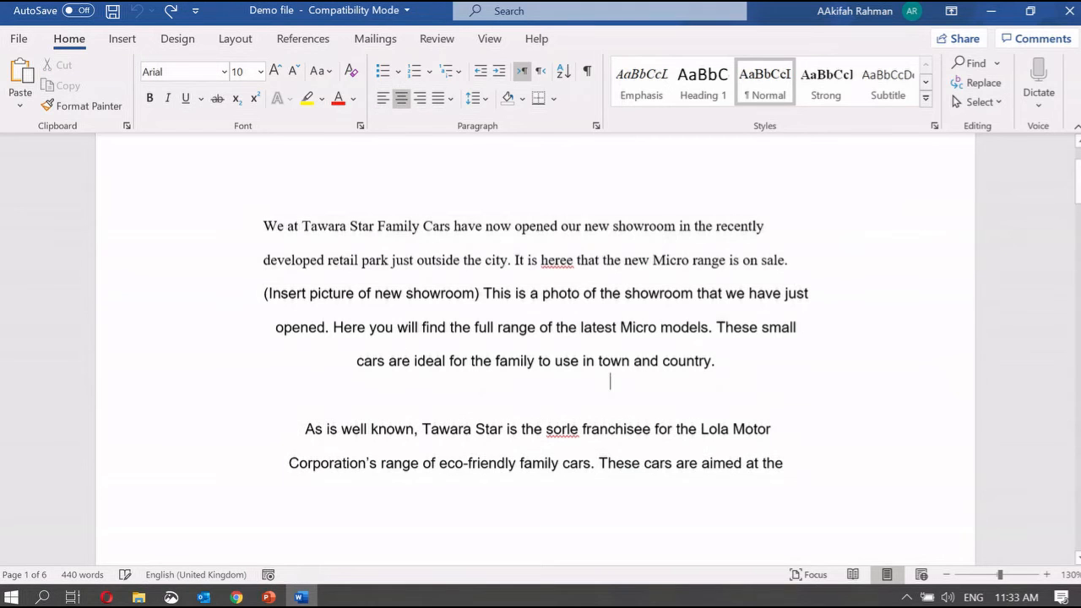
Select the first two paragraphs and review the line spacing options without changing them
{"action": "left_click_drag", "start_coordinate": [734, 367], "coordinate": [224, 190]}
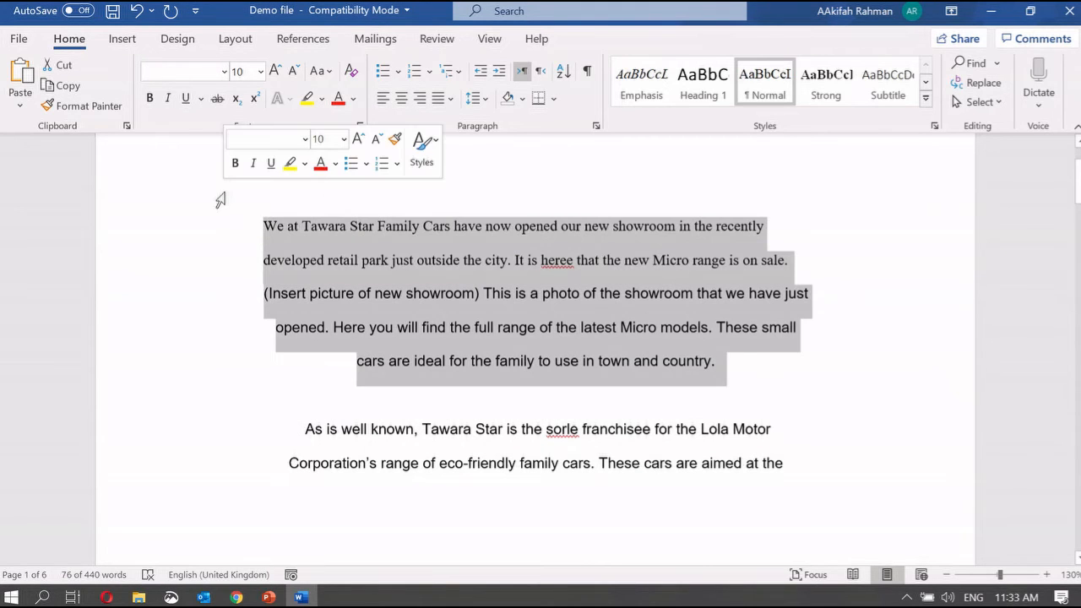
{"action": "left_click", "coordinate": [477, 99]}
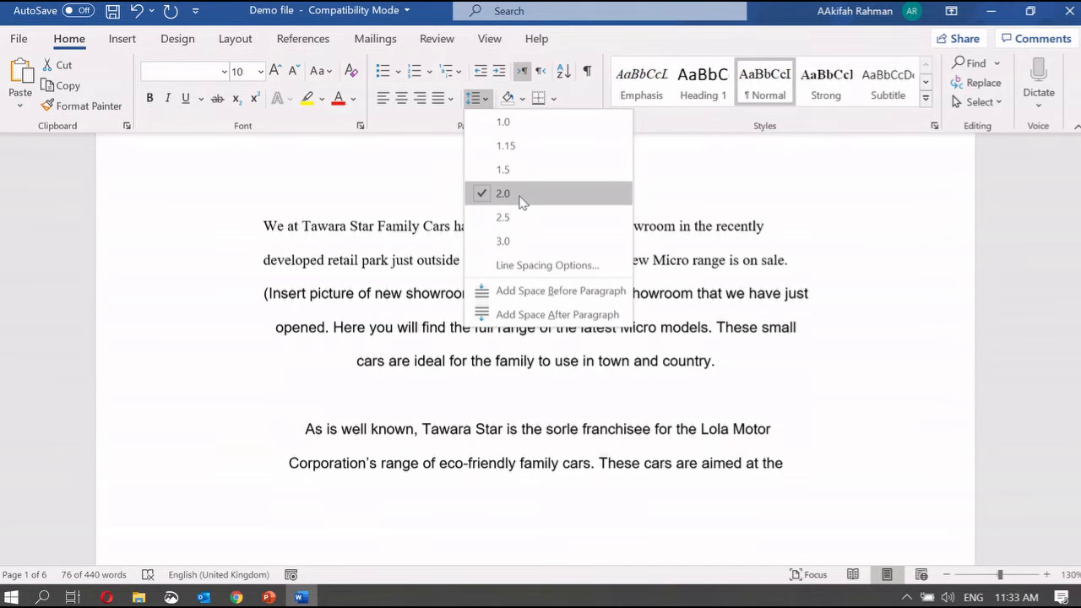
{"action": "left_click", "coordinate": [701, 284]}
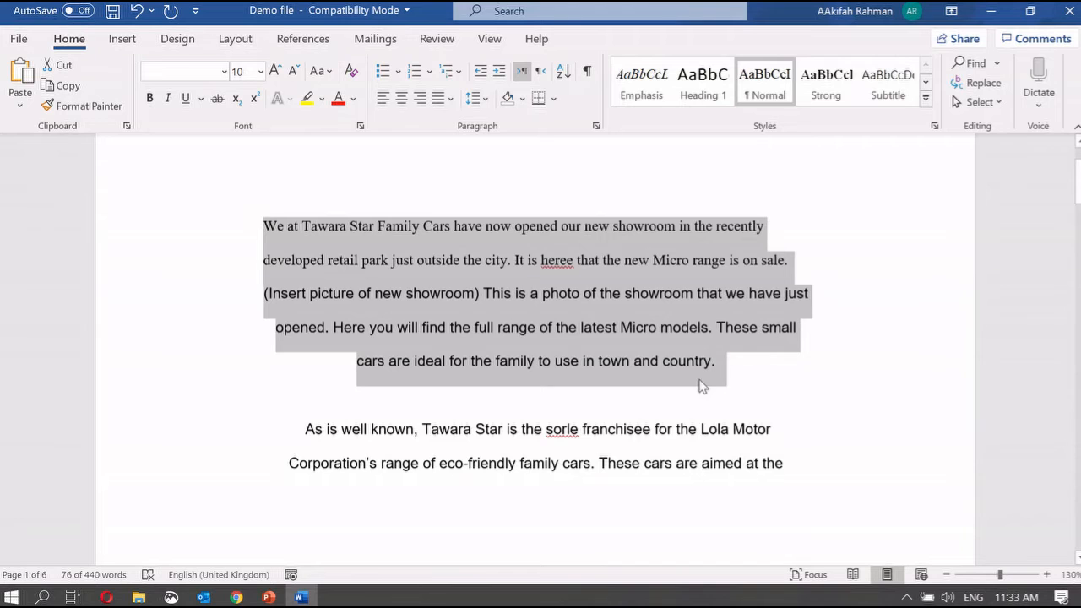
{"action": "scroll", "coordinate": [701, 381], "scroll_direction": "down", "scroll_amount": 3}
{"action": "scroll", "coordinate": [674, 226], "scroll_direction": "up", "scroll_amount": 3}
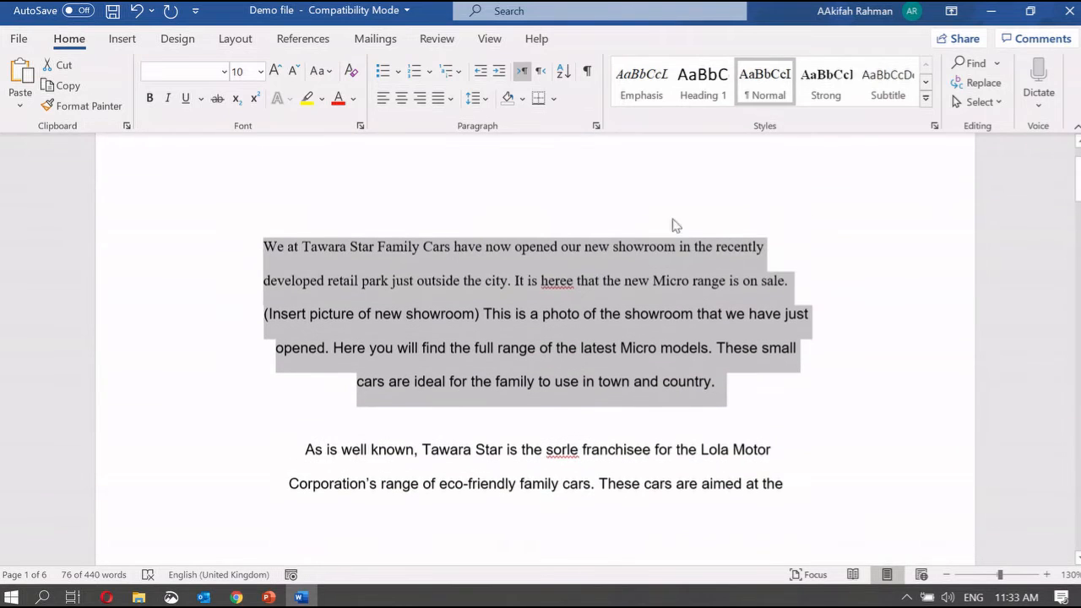
{"action": "scroll", "coordinate": [567, 296], "scroll_direction": "down", "scroll_amount": 4}
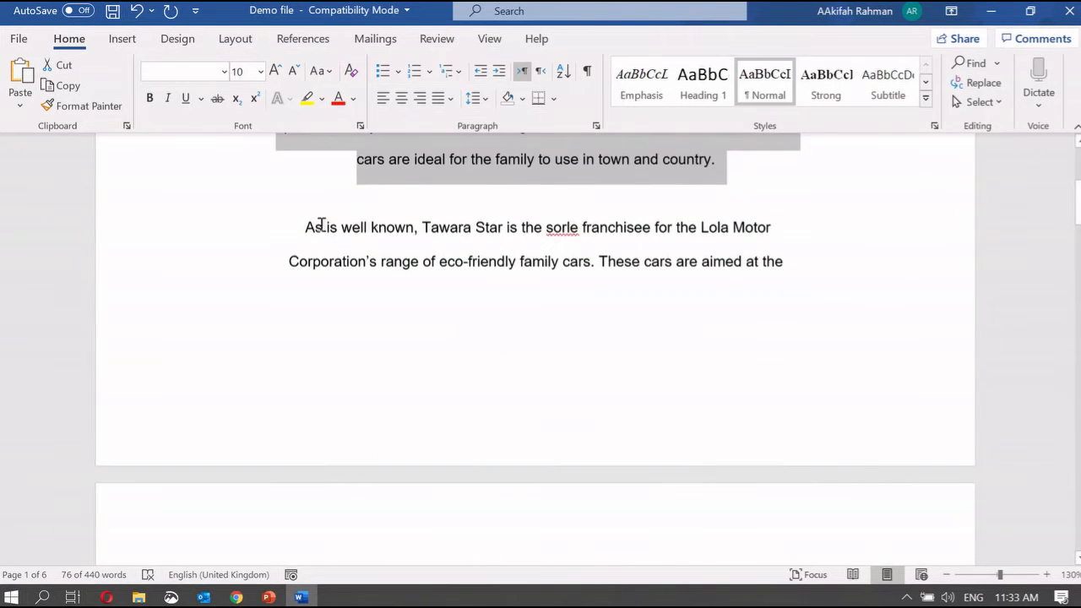
{"action": "left_click_drag", "start_coordinate": [321, 225], "coordinate": [881, 377]}
{"action": "left_click", "coordinate": [658, 190]}
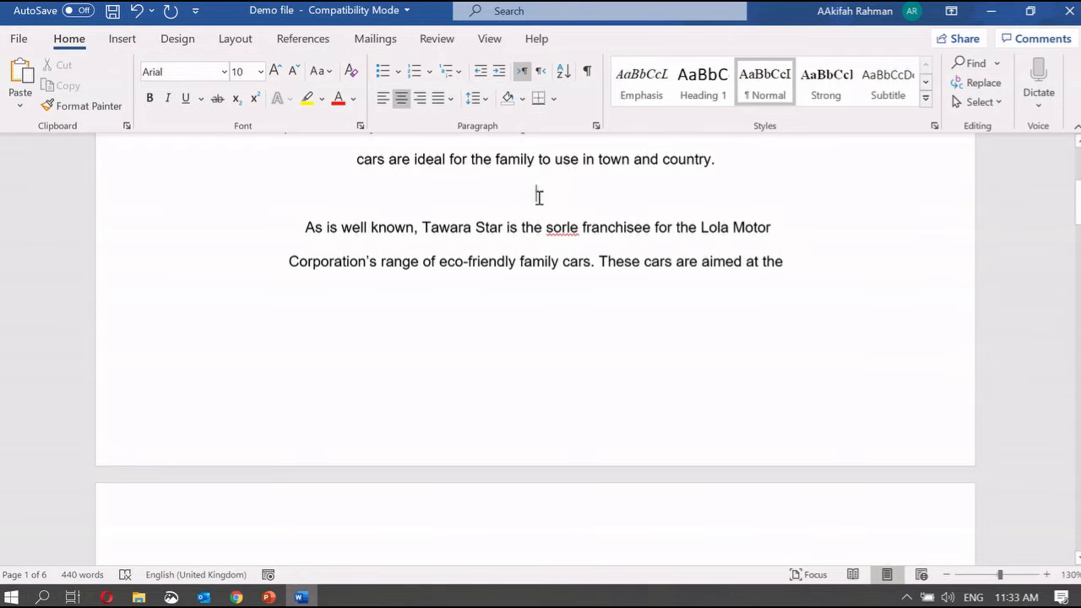
{"action": "scroll", "coordinate": [571, 196], "scroll_direction": "up", "scroll_amount": 4}
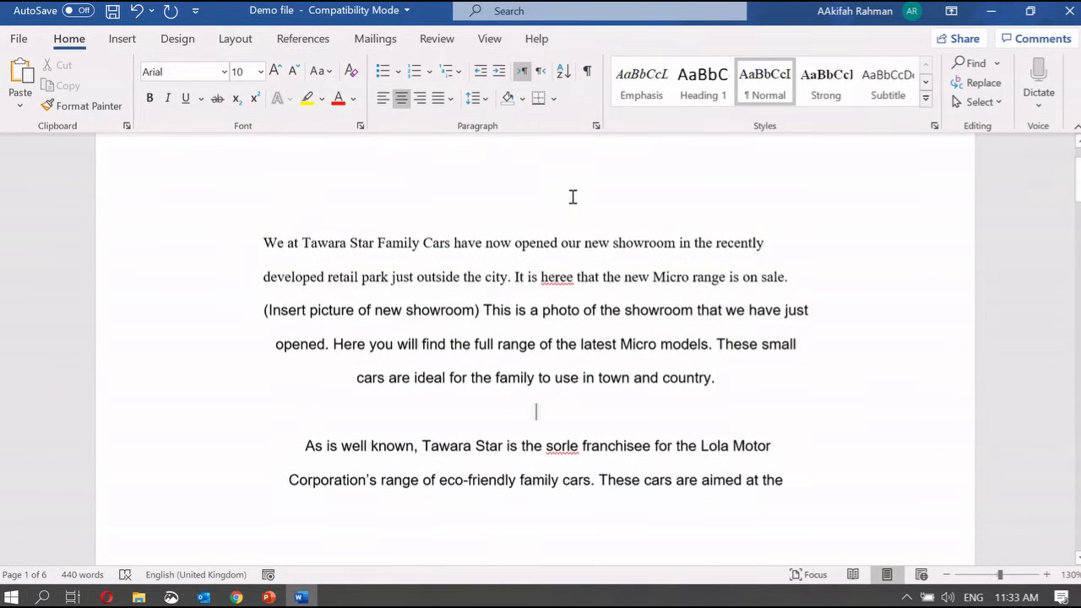
{"action": "left_click_drag", "start_coordinate": [749, 392], "coordinate": [258, 212]}
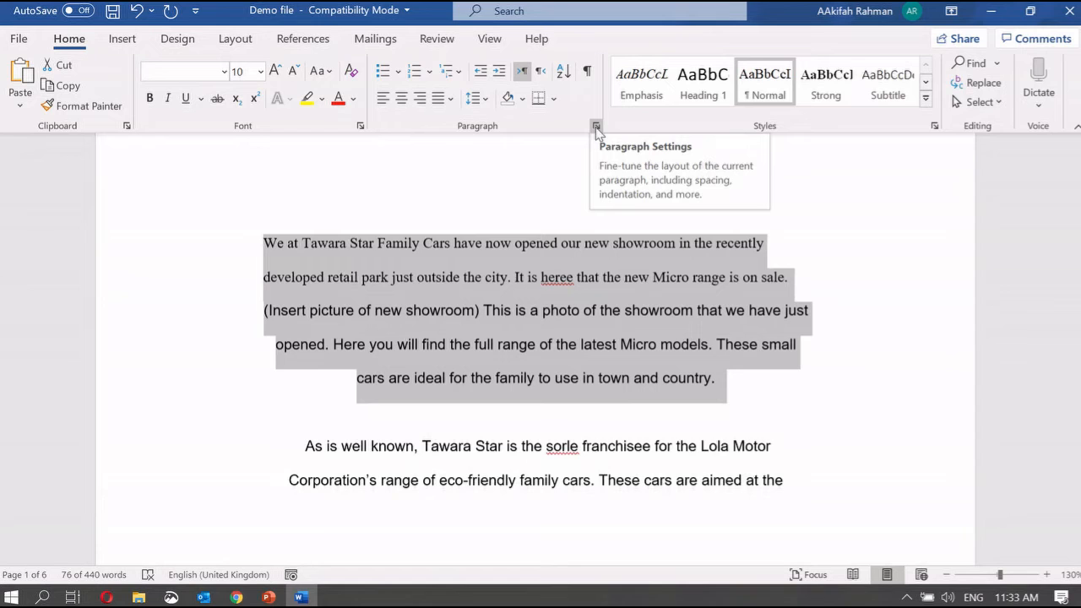
Set Spacing After to 9 pt for the first two paragraphs in the Paragraph dialog
{"action": "left_click", "coordinate": [596, 127]}
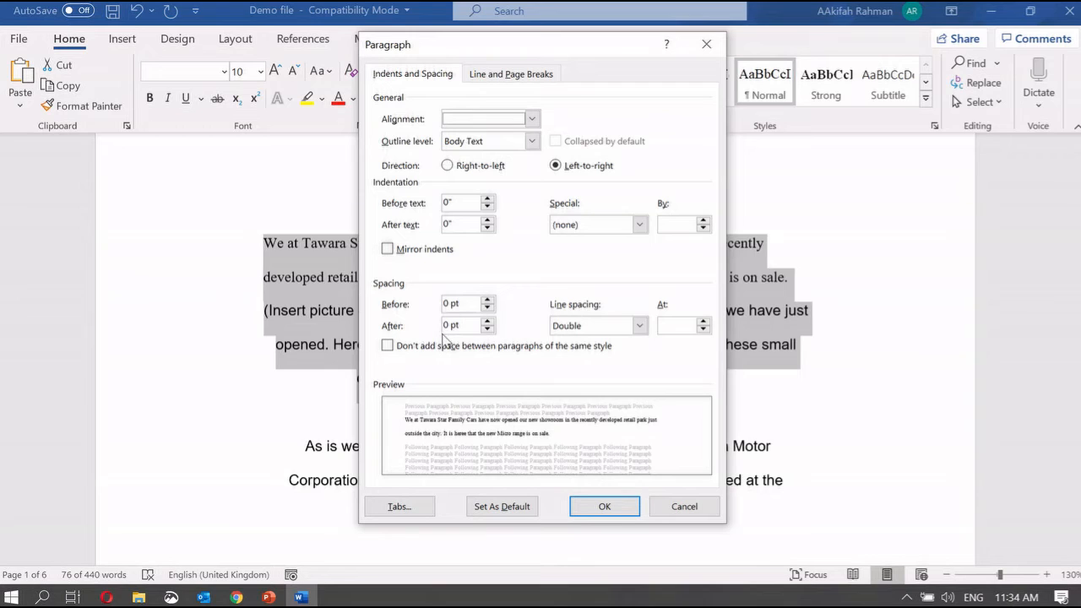
{"action": "left_click", "coordinate": [449, 304]}
{"action": "left_click", "coordinate": [448, 326]}
{"action": "key", "text": "BackSpace"}
{"action": "type", "text": "9"}
{"action": "left_click", "coordinate": [616, 510]}
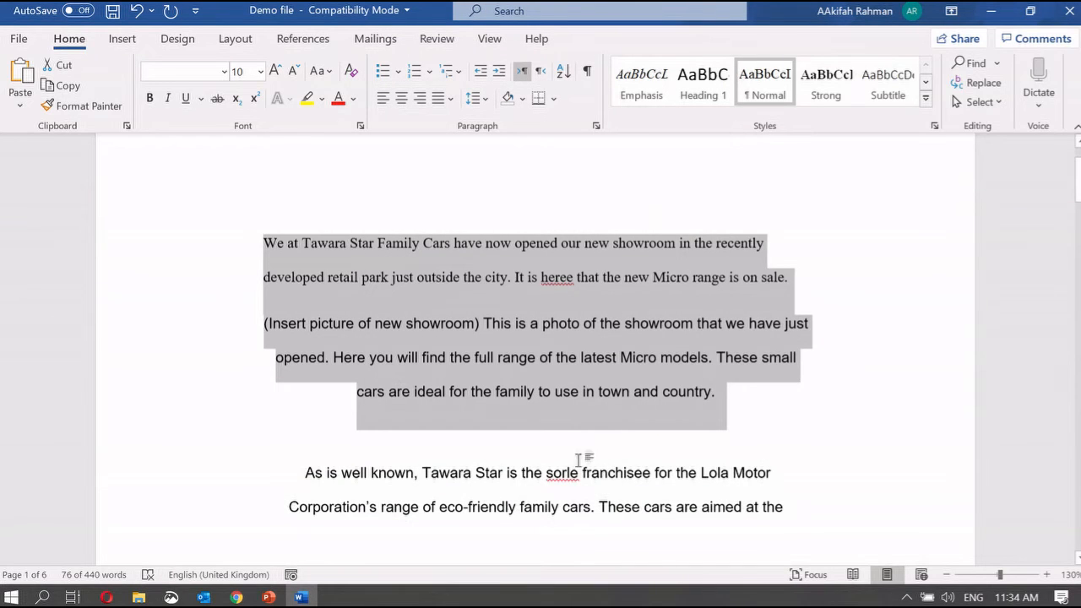
{"action": "left_click", "coordinate": [602, 299]}
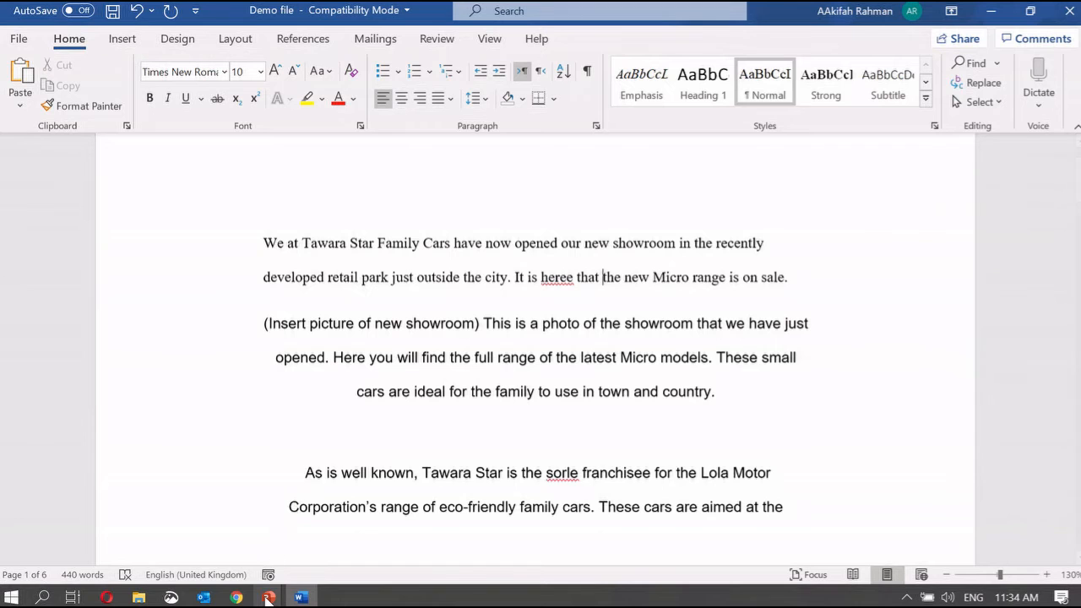
{"action": "mouse_move", "coordinate": [269, 597]}
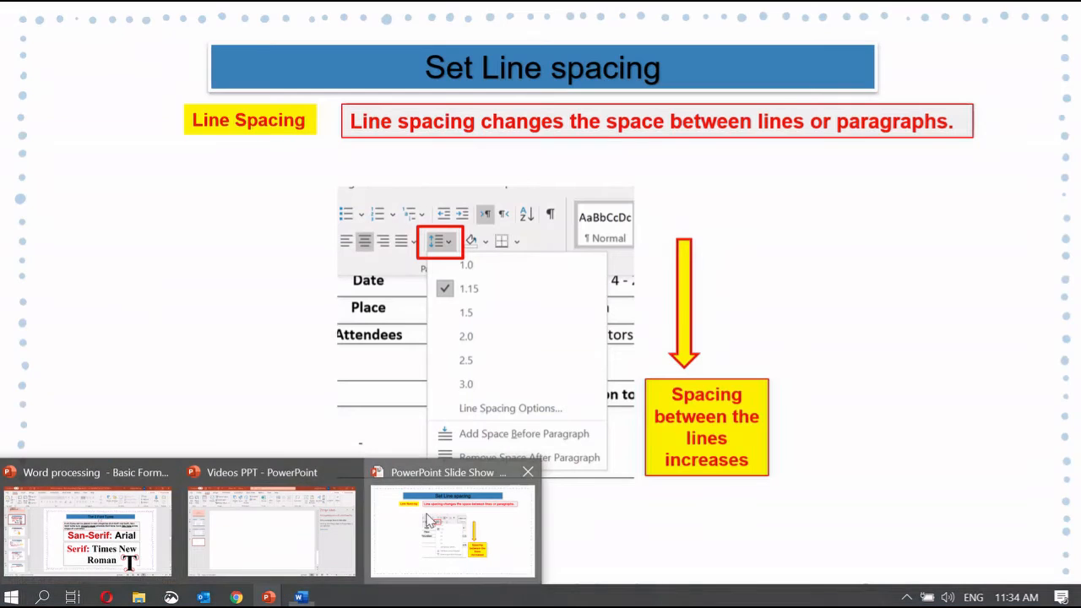
{"action": "left_click", "coordinate": [453, 528]}
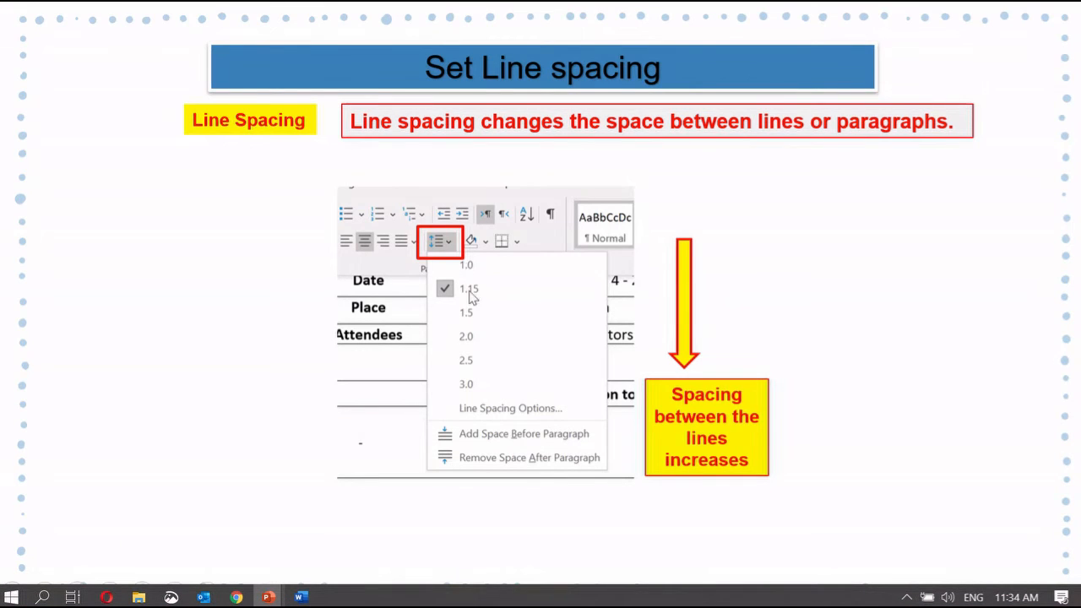
{"action": "left_click", "coordinate": [502, 394]}
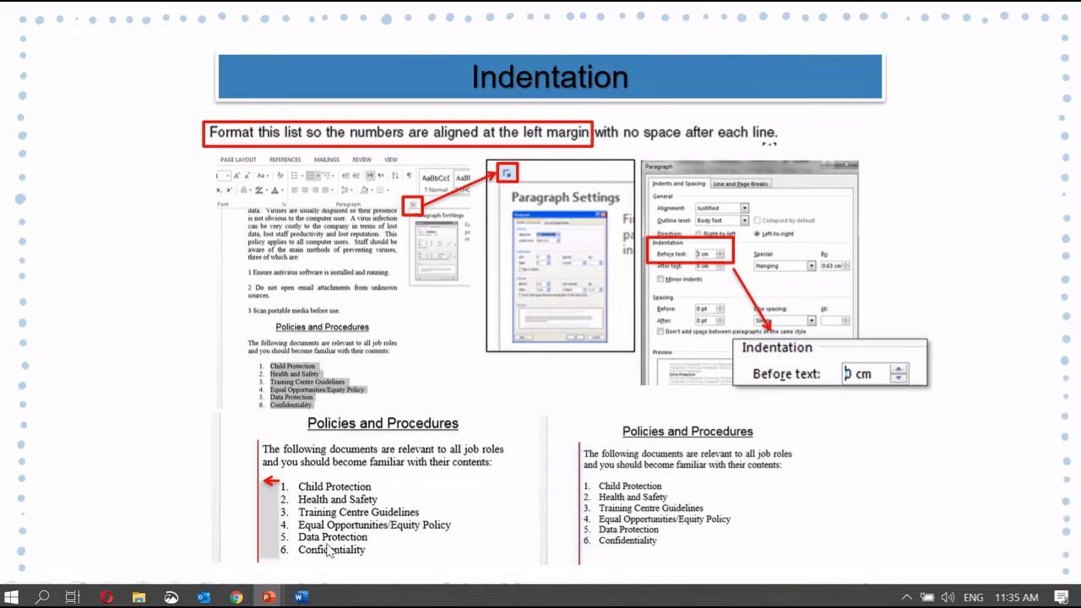
{"action": "left_click", "coordinate": [300, 598]}
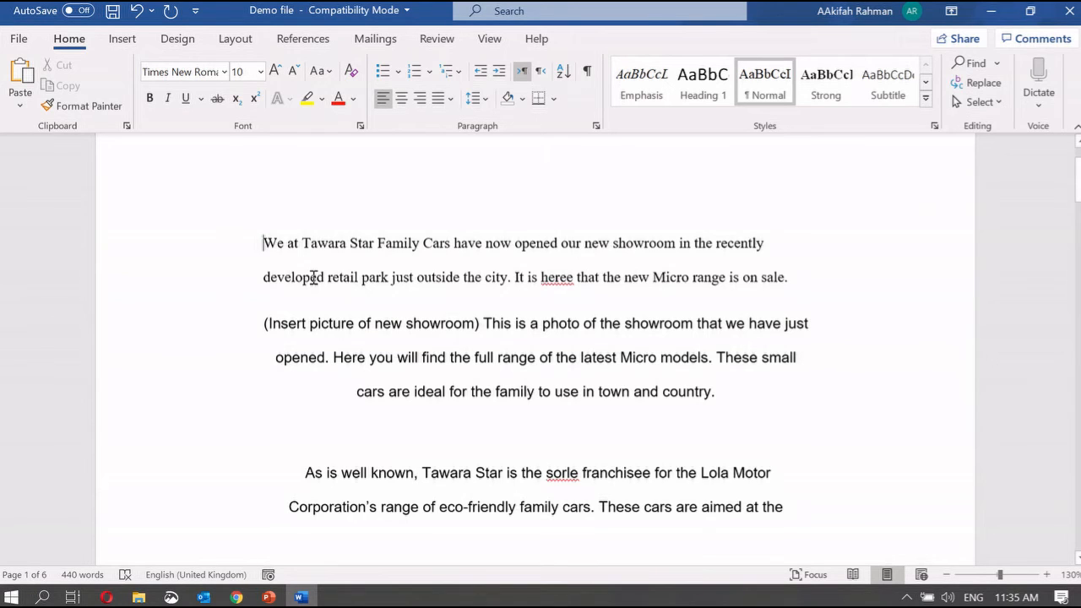
Indent the opening paragraph three times, then decrease it back to the left margin and reselect it
{"action": "left_click_drag", "start_coordinate": [264, 243], "coordinate": [809, 272]}
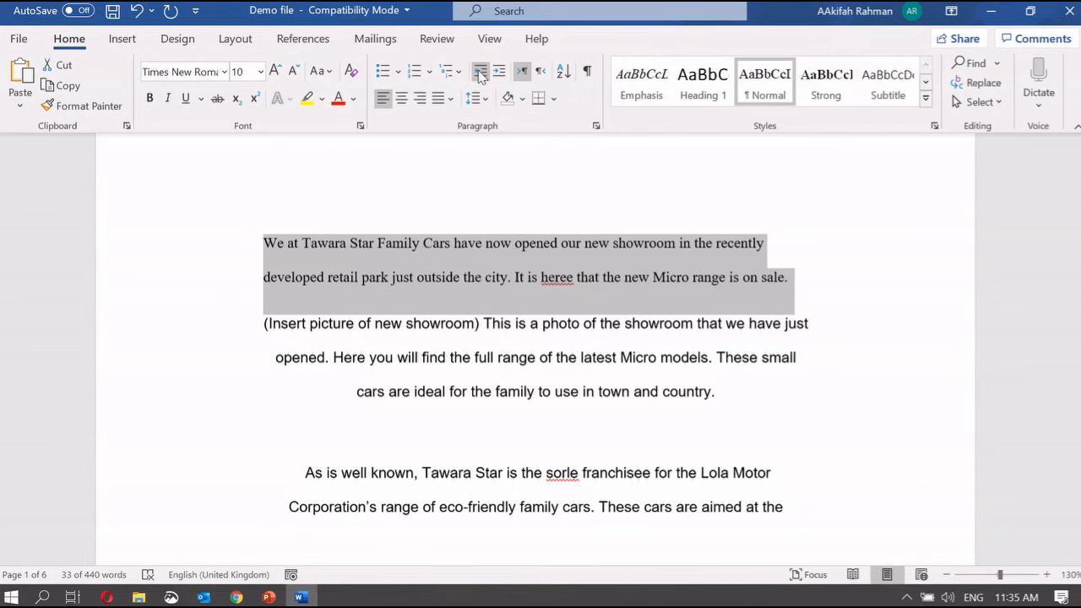
{"action": "left_click", "coordinate": [497, 71]}
{"action": "left_click", "coordinate": [498, 72]}
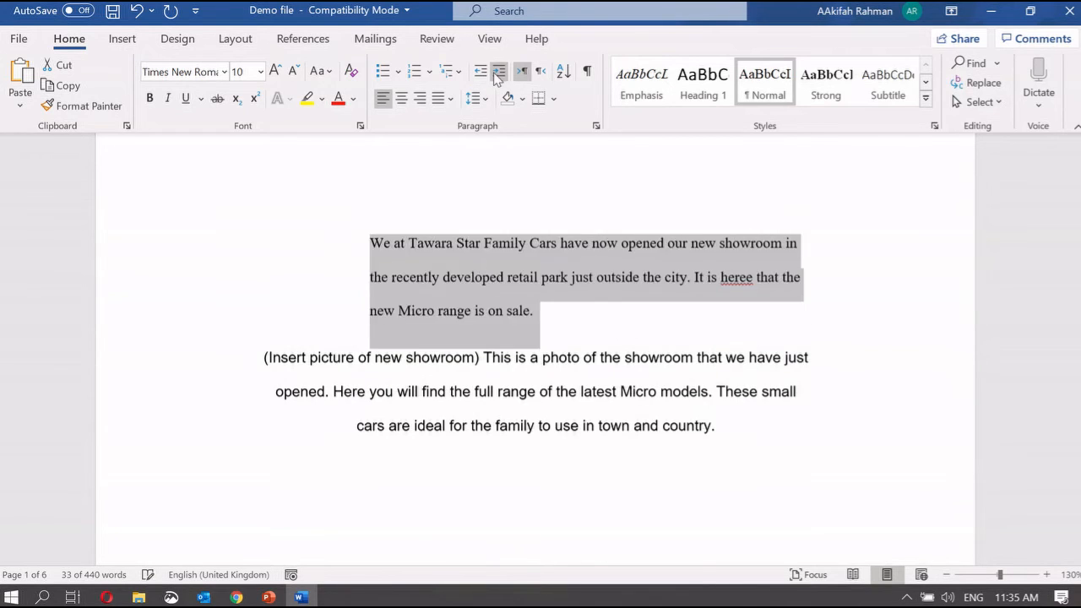
{"action": "left_click", "coordinate": [497, 75]}
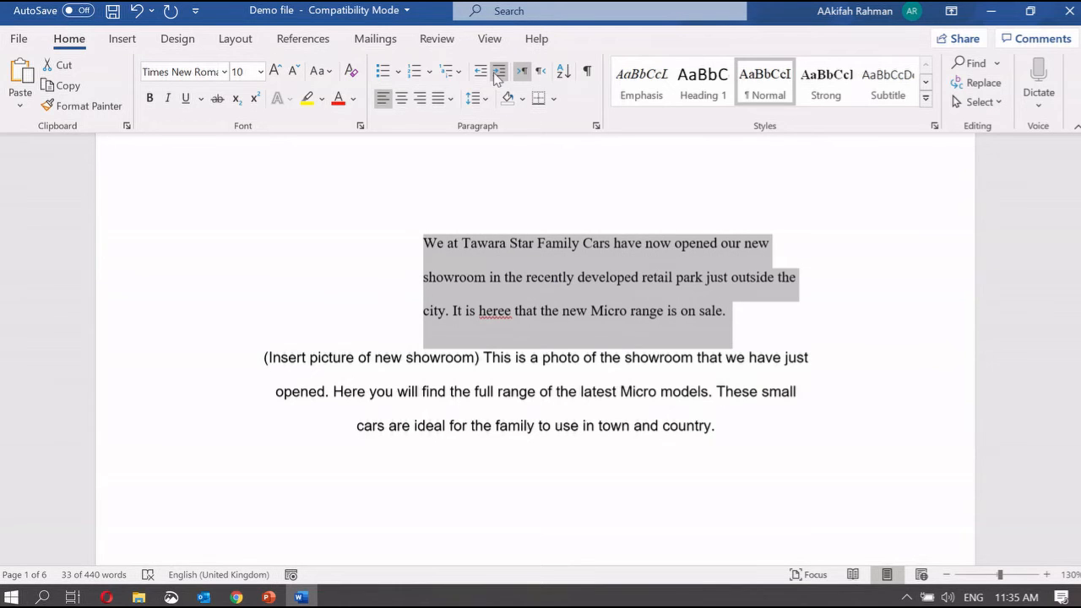
{"action": "left_click", "coordinate": [479, 73]}
{"action": "left_click", "coordinate": [479, 73]}
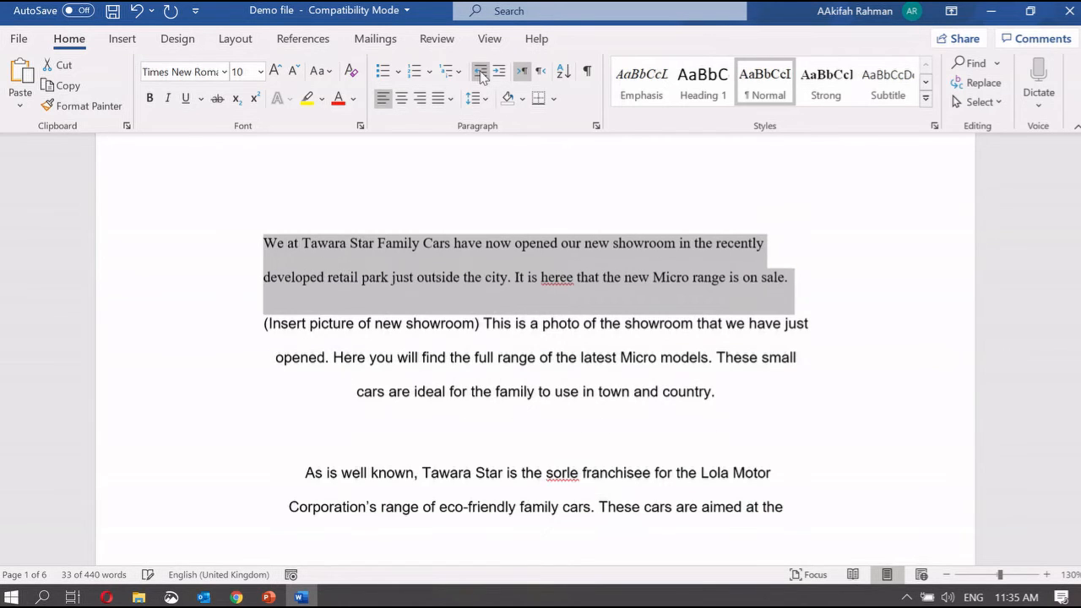
{"action": "left_click", "coordinate": [543, 248]}
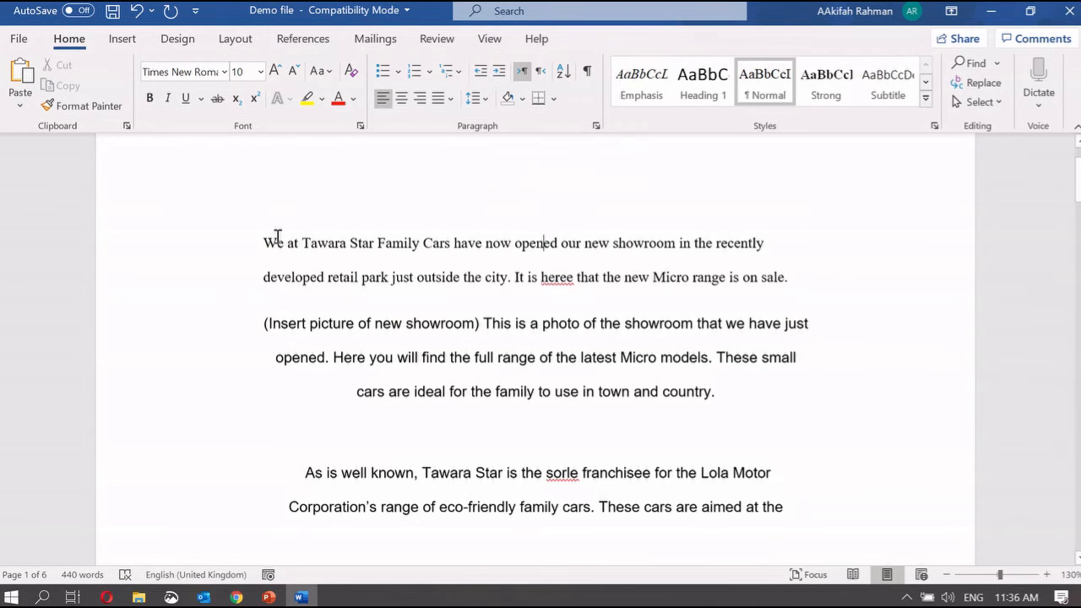
{"action": "left_click_drag", "start_coordinate": [266, 237], "coordinate": [817, 291]}
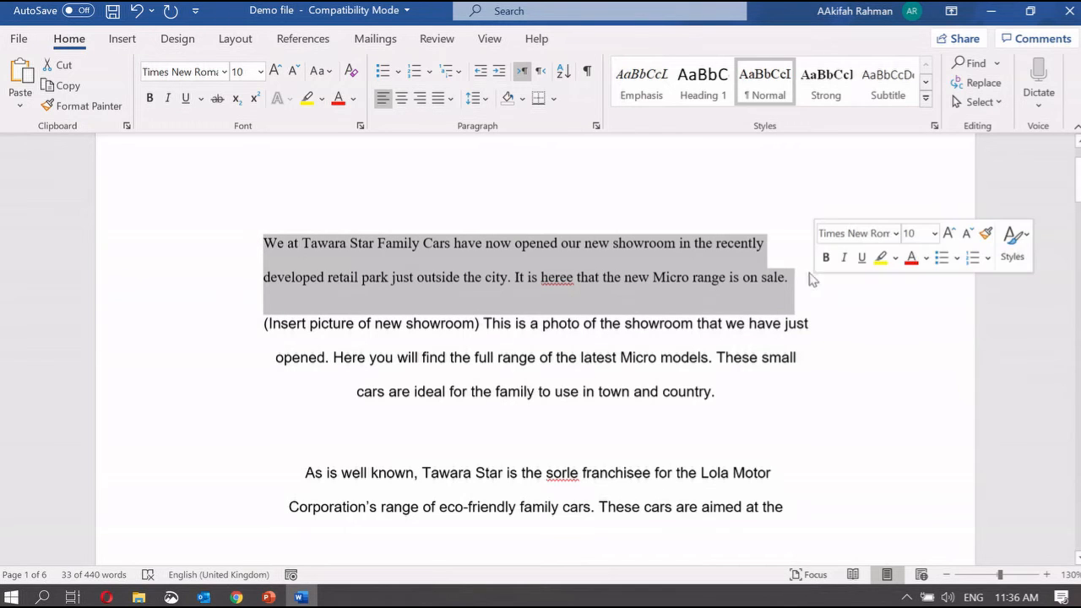
{"action": "left_click", "coordinate": [596, 127]}
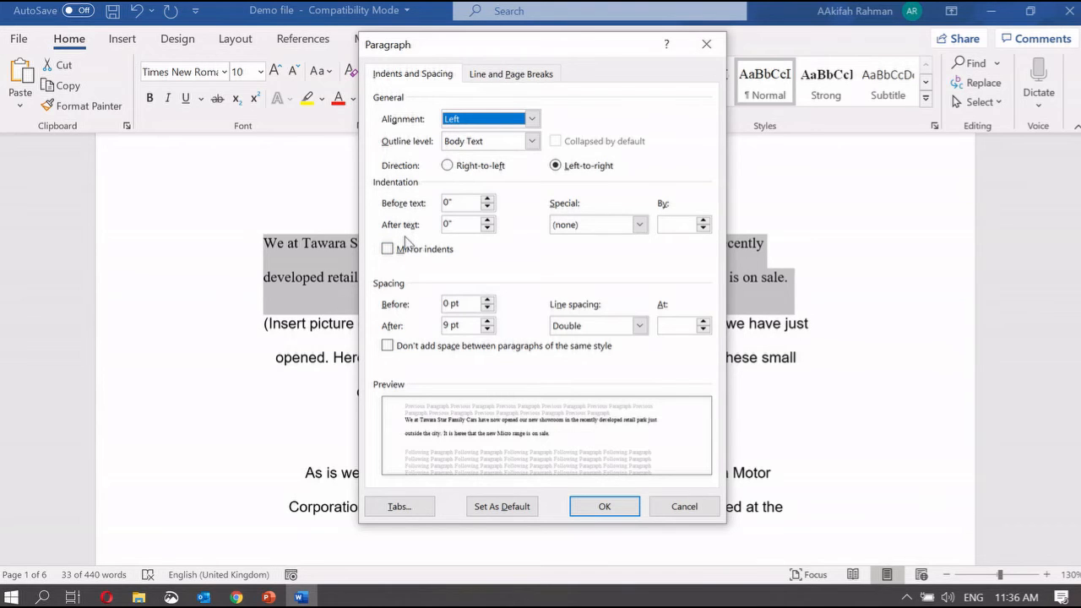
{"action": "left_click", "coordinate": [449, 201]}
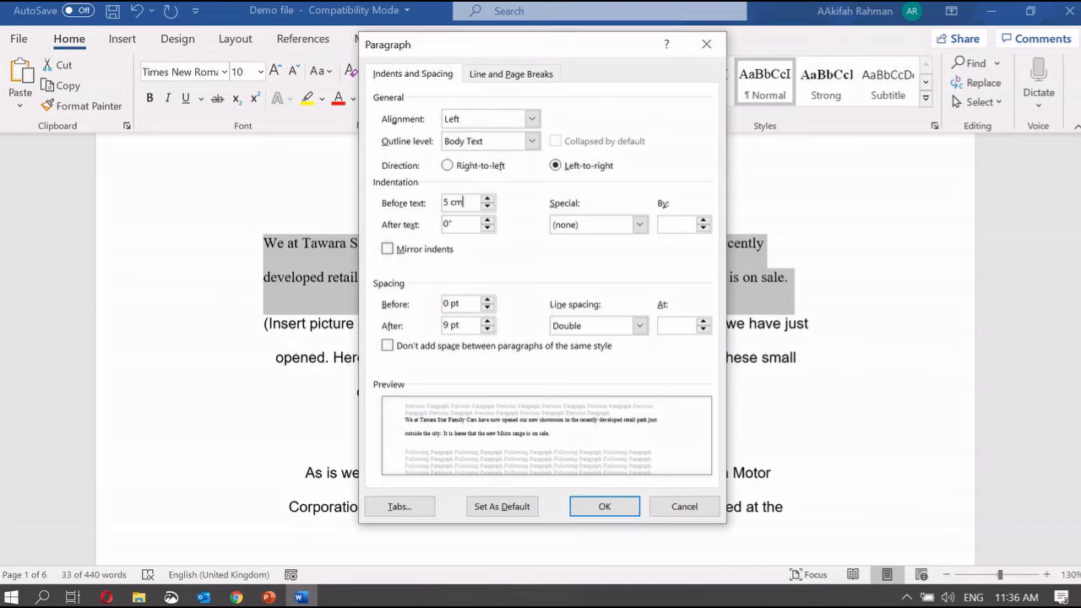
{"action": "left_click", "coordinate": [616, 505]}
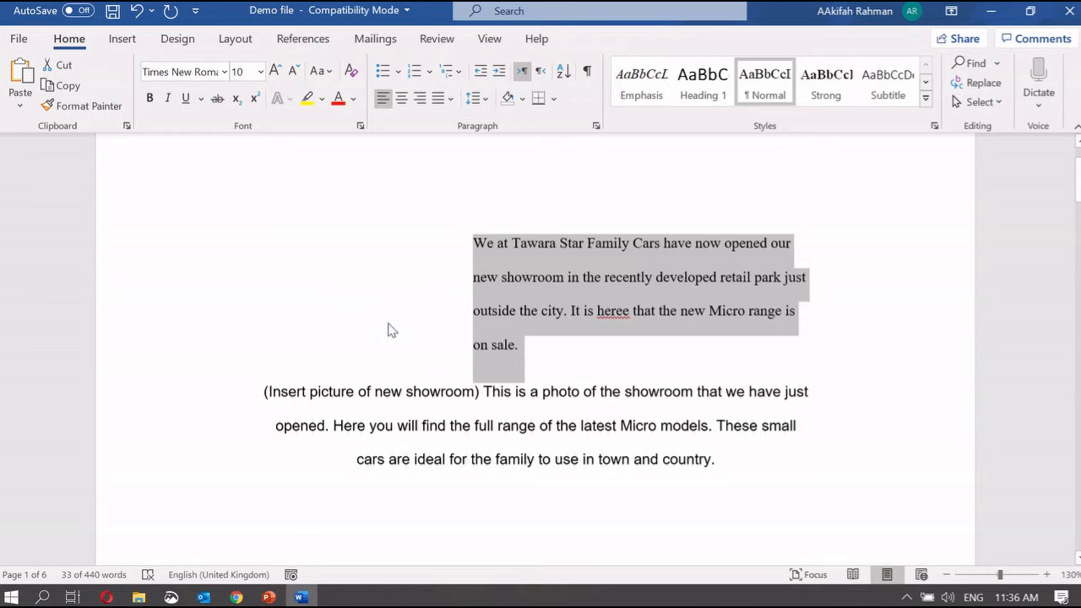
{"action": "key", "text": "ctrl+z"}
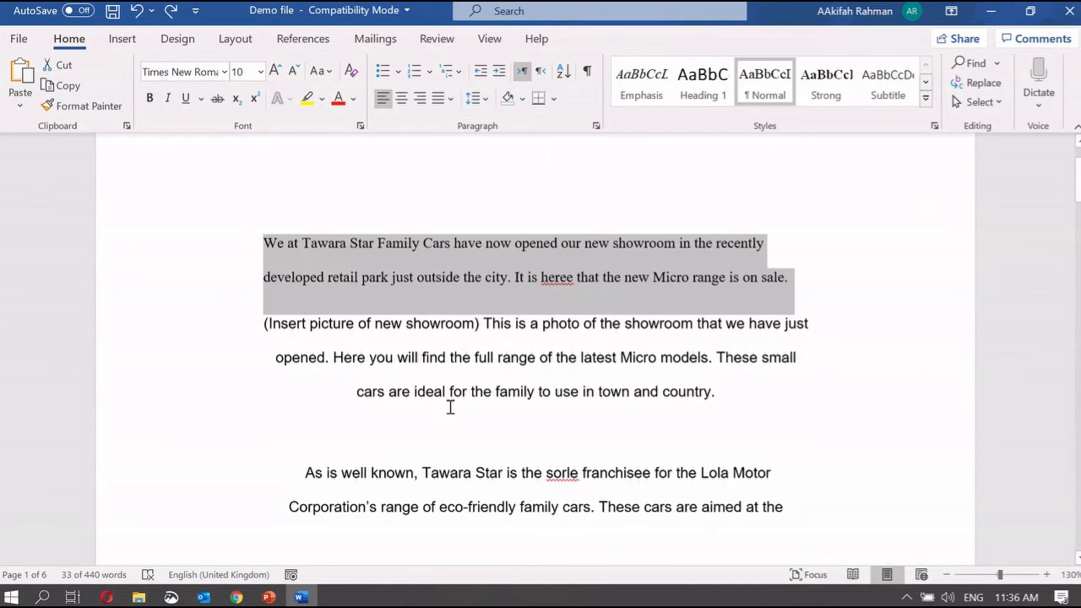
{"action": "scroll", "coordinate": [450, 407], "scroll_direction": "down", "scroll_amount": 8}
{"action": "scroll", "coordinate": [451, 407], "scroll_direction": "up", "scroll_amount": 9}
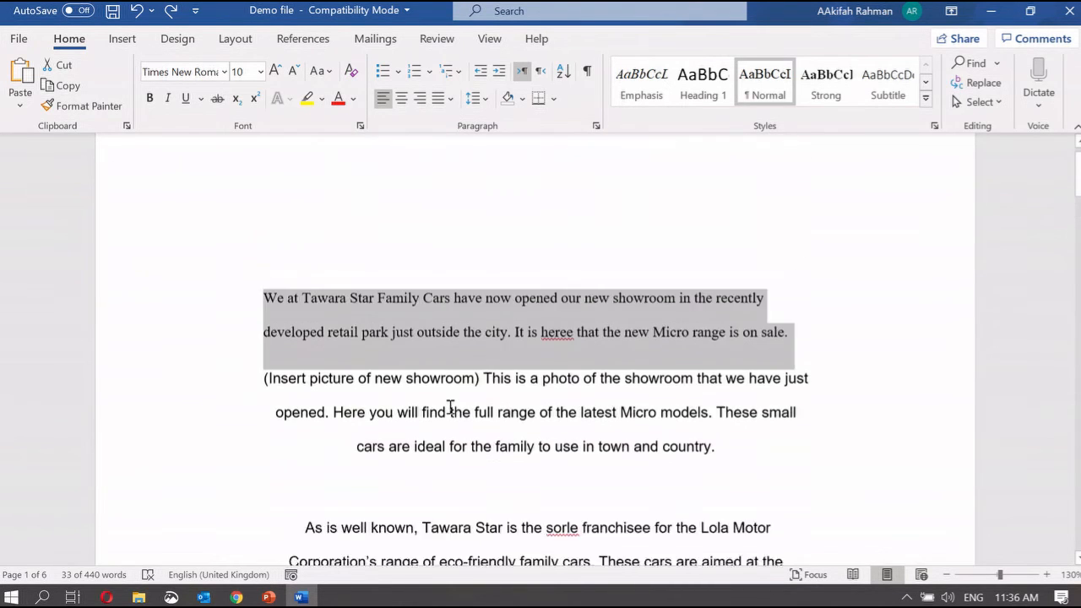
{"action": "left_click", "coordinate": [269, 597]}
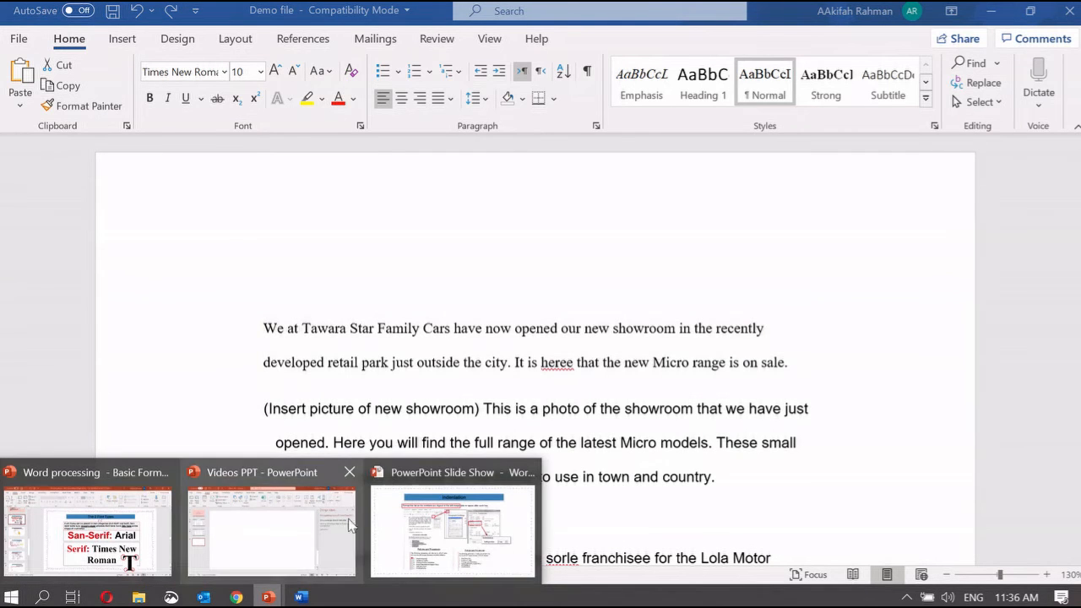
On the Indentation slide, use the pen to circle the Before text setting and list numbers
{"action": "left_click", "coordinate": [453, 530]}
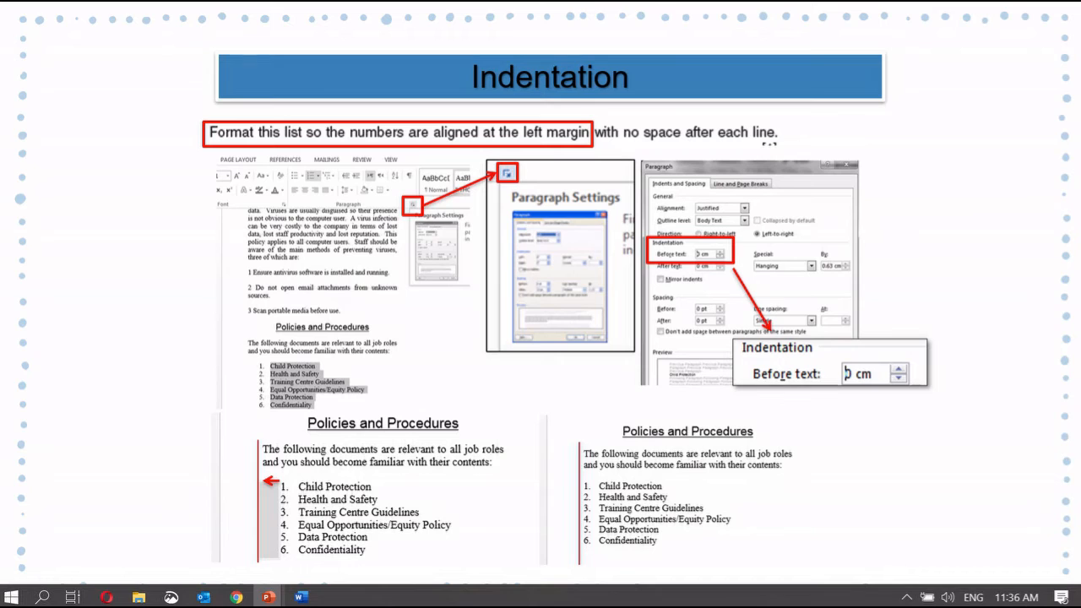
{"action": "right_click", "coordinate": [134, 217]}
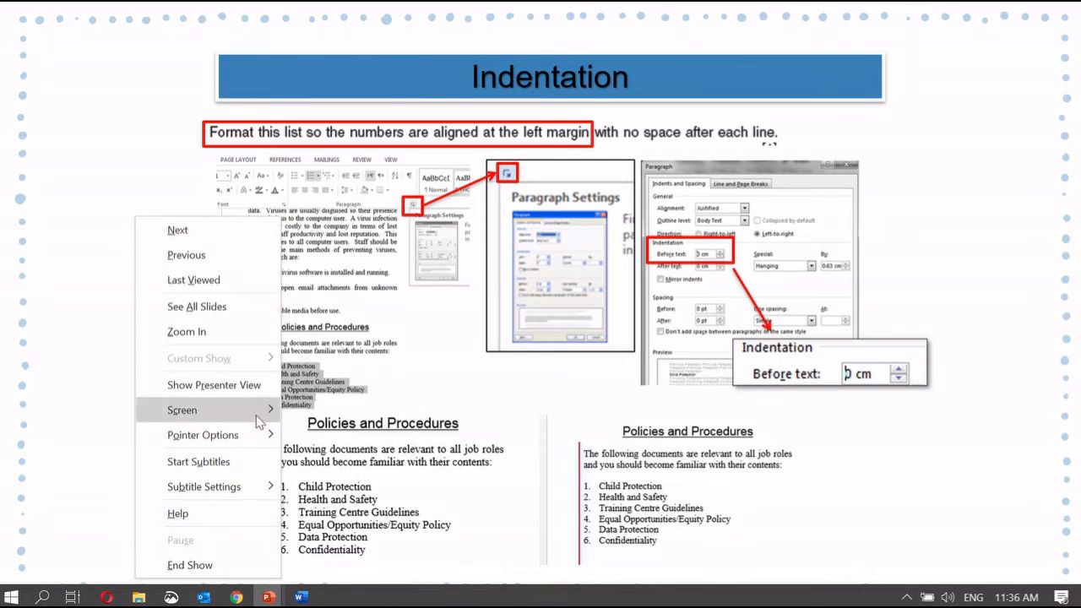
{"action": "mouse_move", "coordinate": [254, 434]}
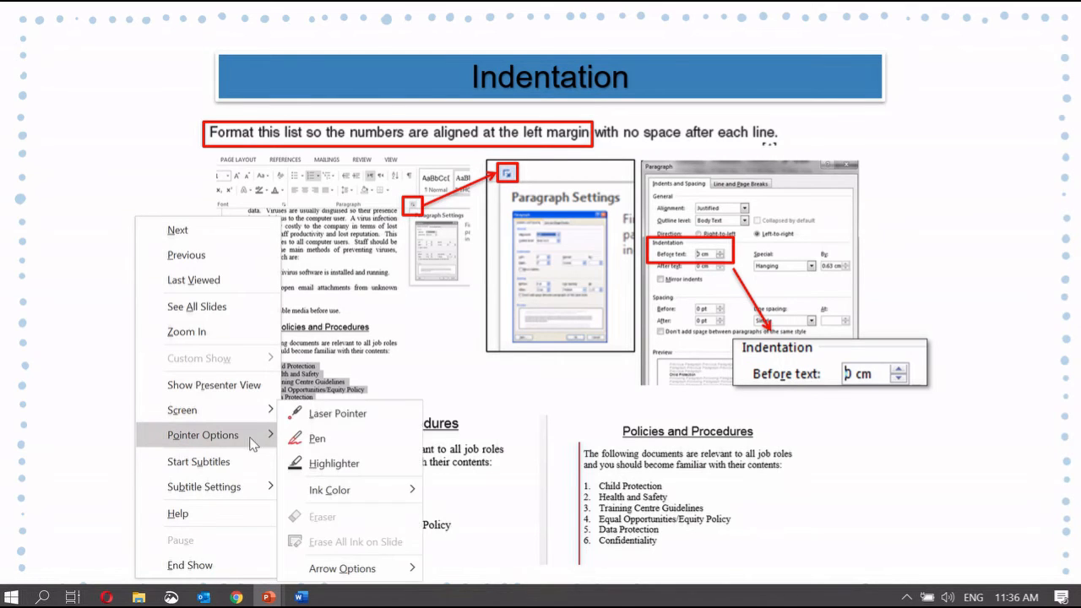
{"action": "left_click", "coordinate": [326, 439]}
{"action": "mouse_move", "coordinate": [278, 459]}
{"action": "left_mouse_down"}
{"action": "mouse_move", "coordinate": [291, 557]}
{"action": "mouse_move", "coordinate": [285, 465]}
{"action": "left_mouse_up"}
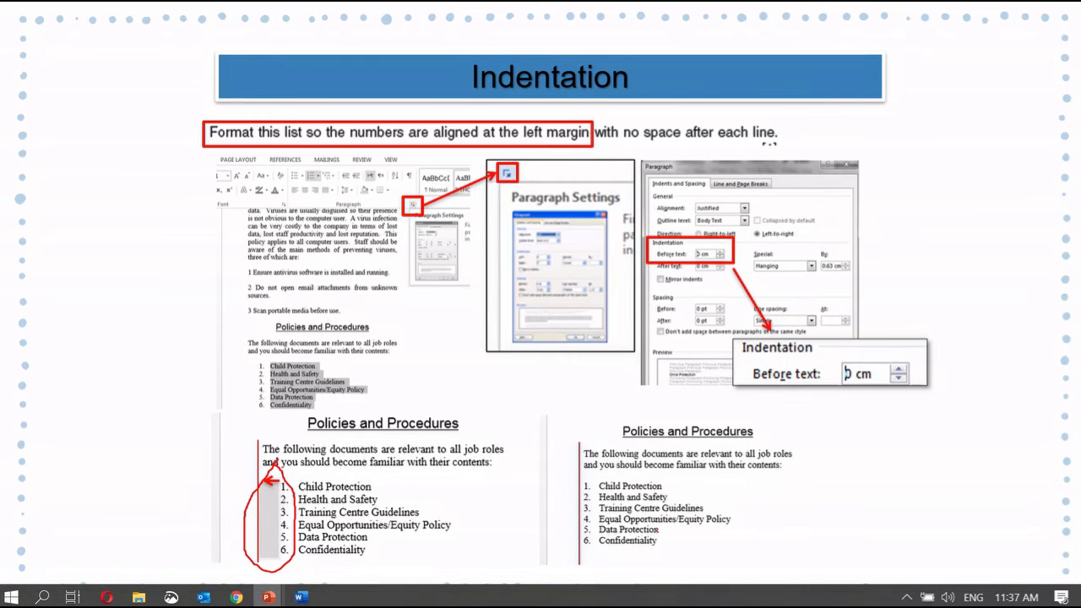
{"action": "mouse_move", "coordinate": [667, 239]}
{"action": "left_mouse_down"}
{"action": "mouse_move", "coordinate": [730, 272]}
{"action": "mouse_move", "coordinate": [702, 226]}
{"action": "mouse_move", "coordinate": [672, 247]}
{"action": "left_mouse_up"}
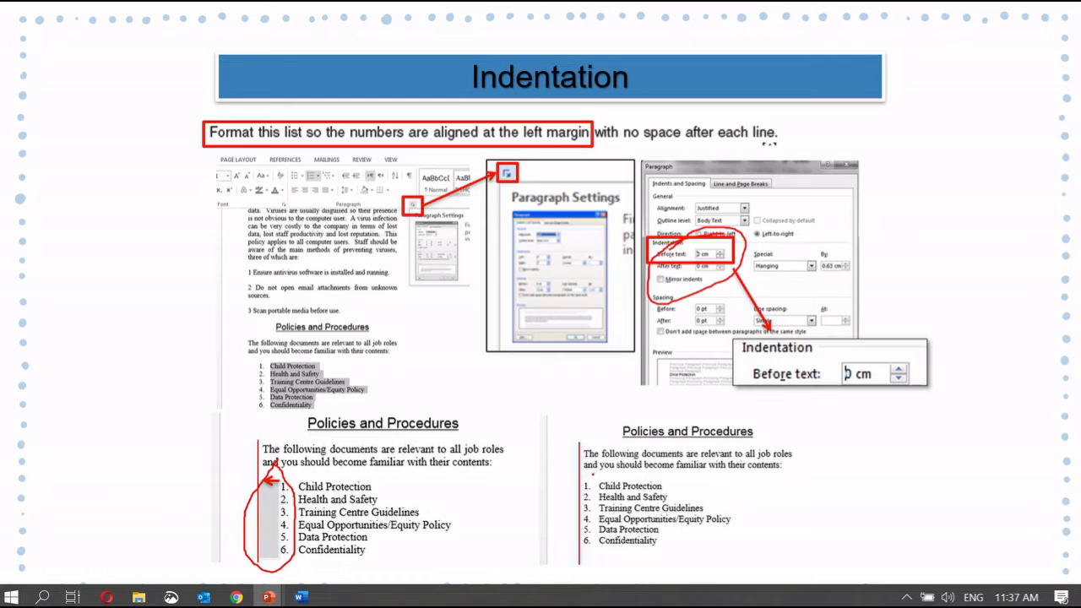
{"action": "mouse_move", "coordinate": [592, 474]}
{"action": "left_mouse_down"}
{"action": "mouse_move", "coordinate": [572, 529]}
{"action": "mouse_move", "coordinate": [611, 539]}
{"action": "mouse_move", "coordinate": [589, 474]}
{"action": "left_mouse_up"}
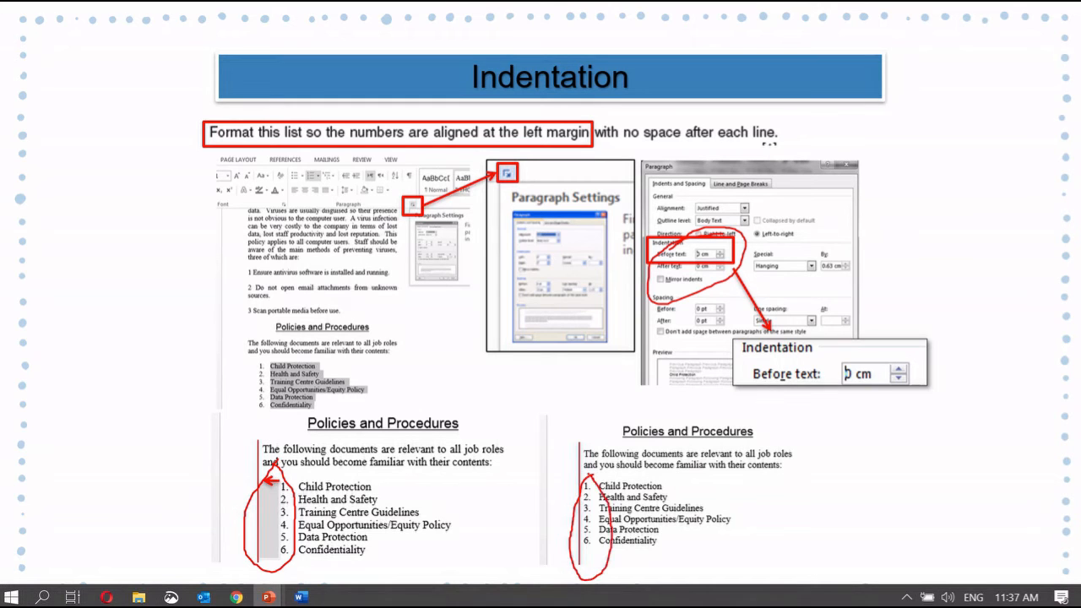
On the Set Gutter slide, strike through and underline the binding text in red ink
{"action": "key", "text": "Right"}
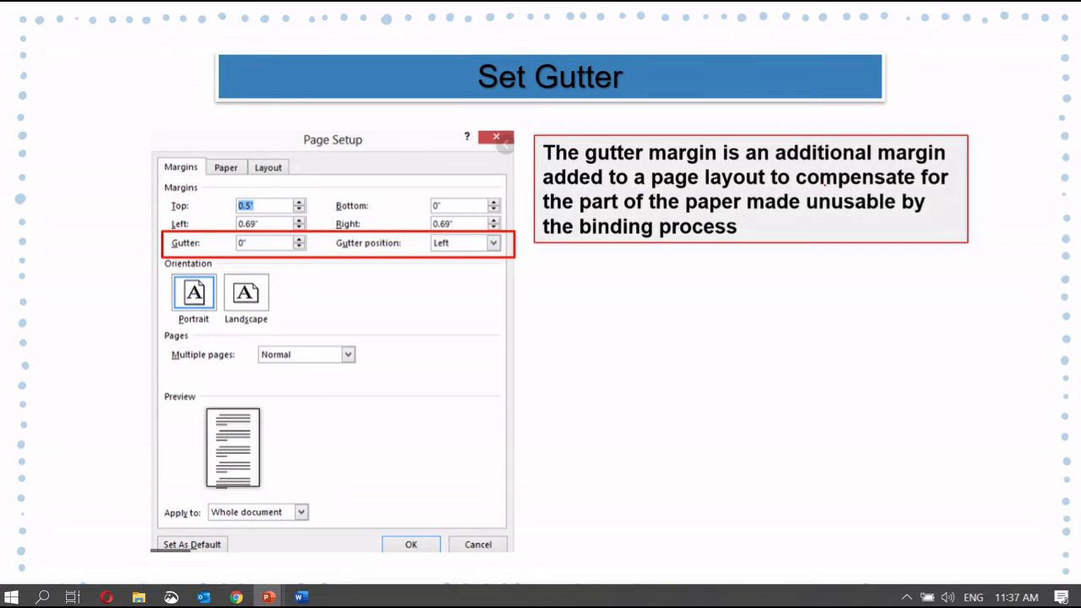
{"action": "left_click_drag", "start_coordinate": [797, 198], "coordinate": [942, 203]}
{"action": "mouse_move", "coordinate": [542, 211]}
{"action": "left_mouse_down"}
{"action": "mouse_move", "coordinate": [713, 222]}
{"action": "mouse_move", "coordinate": [911, 211]}
{"action": "left_mouse_up"}
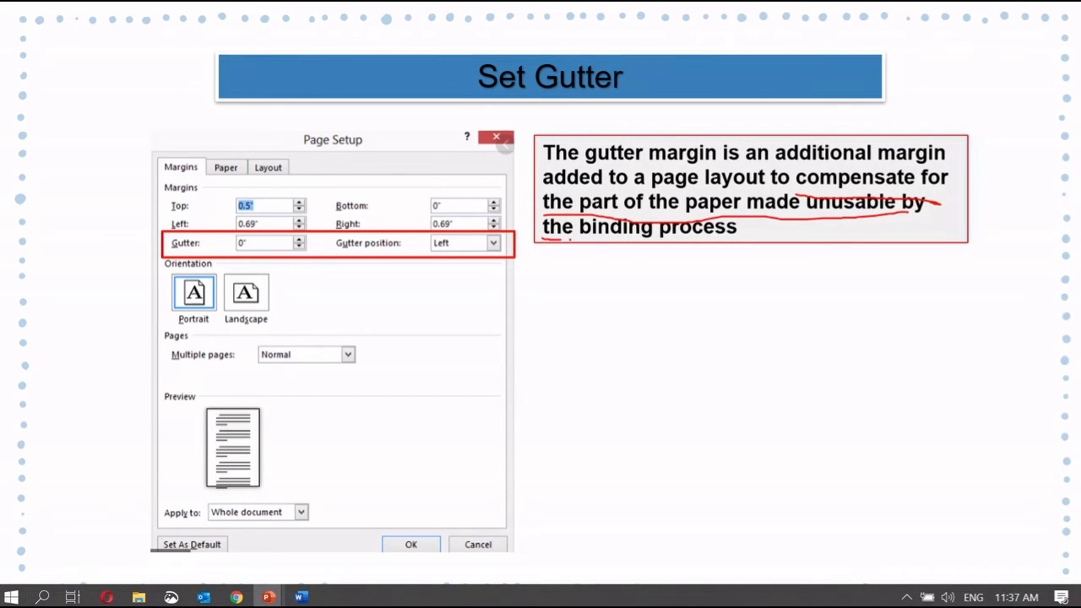
{"action": "left_click_drag", "start_coordinate": [542, 240], "coordinate": [765, 243]}
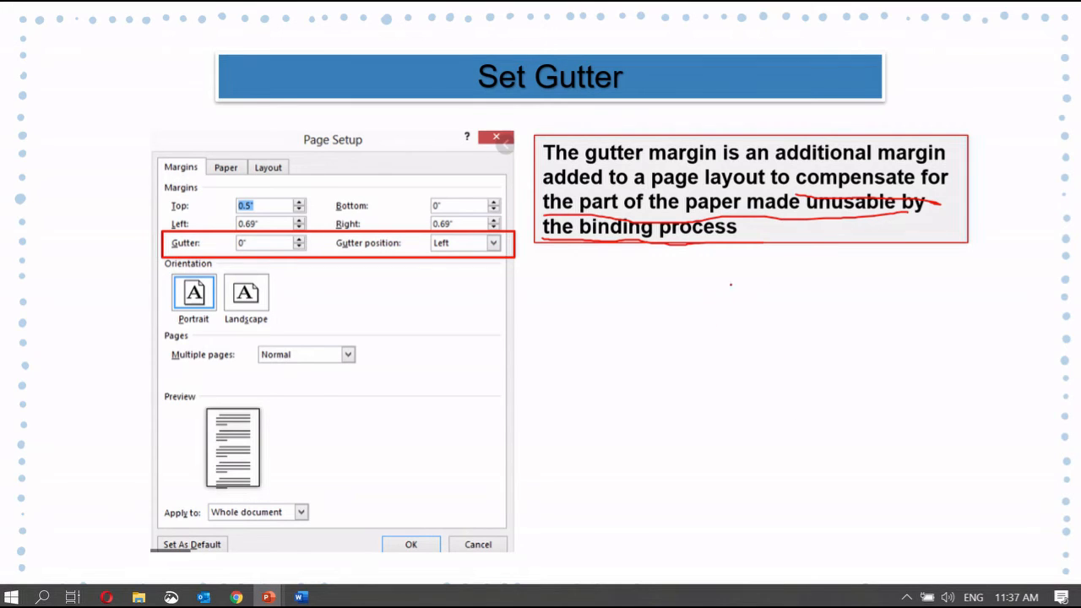
Sketch a bound page with its gutter line, then end the slide show
{"action": "left_click_drag", "start_coordinate": [728, 277], "coordinate": [742, 393]}
{"action": "mouse_move", "coordinate": [728, 279]}
{"action": "left_mouse_down"}
{"action": "mouse_move", "coordinate": [833, 279]}
{"action": "mouse_move", "coordinate": [835, 400]}
{"action": "mouse_move", "coordinate": [739, 395]}
{"action": "left_mouse_up"}
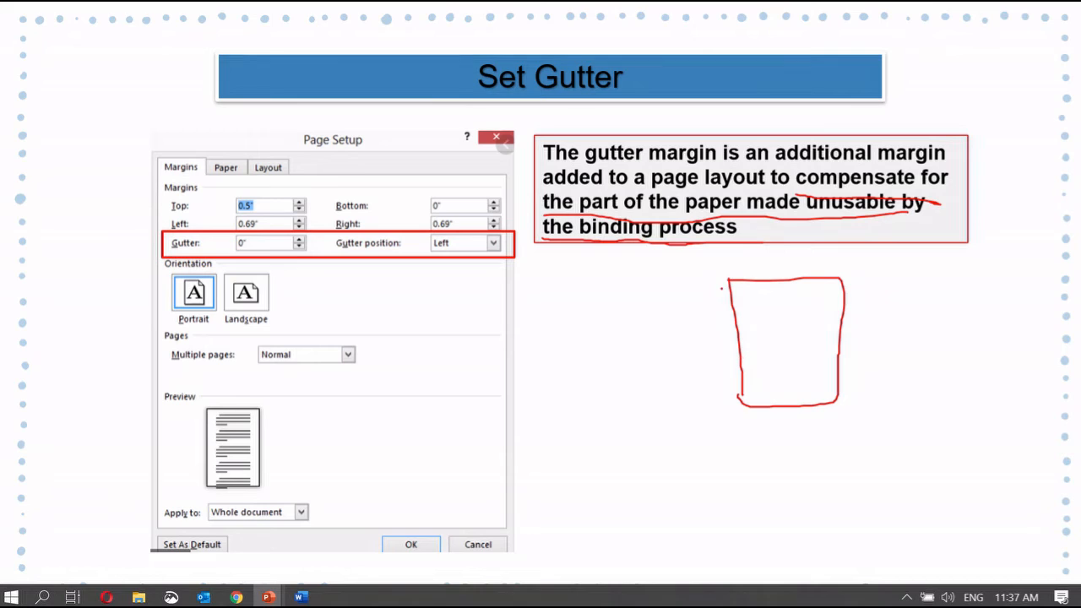
{"action": "left_click_drag", "start_coordinate": [745, 293], "coordinate": [751, 429]}
{"action": "left_click_drag", "start_coordinate": [746, 274], "coordinate": [765, 430]}
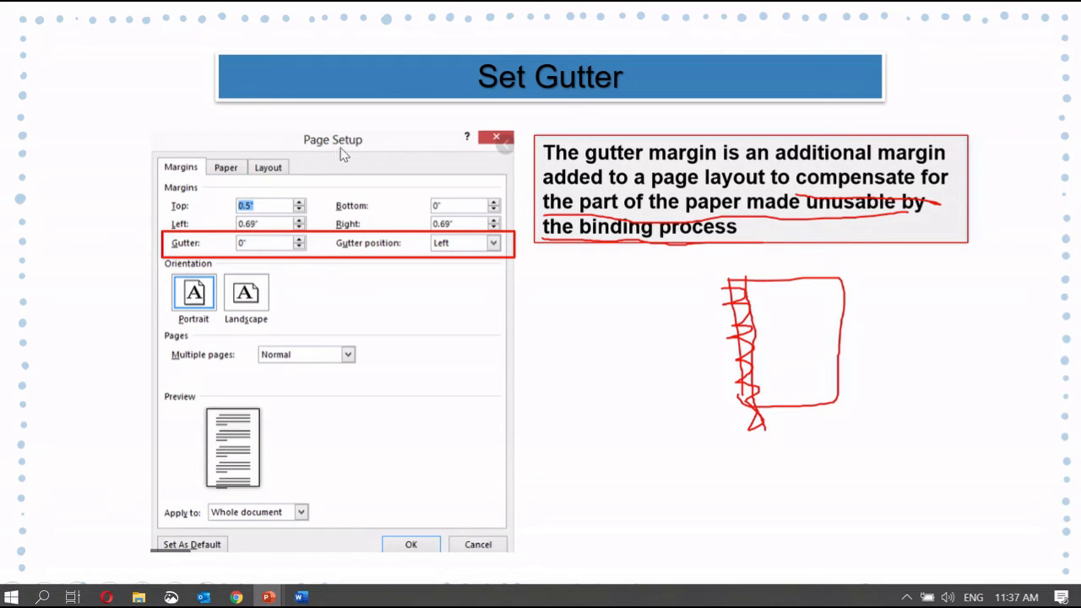
{"action": "key", "text": "Escape"}
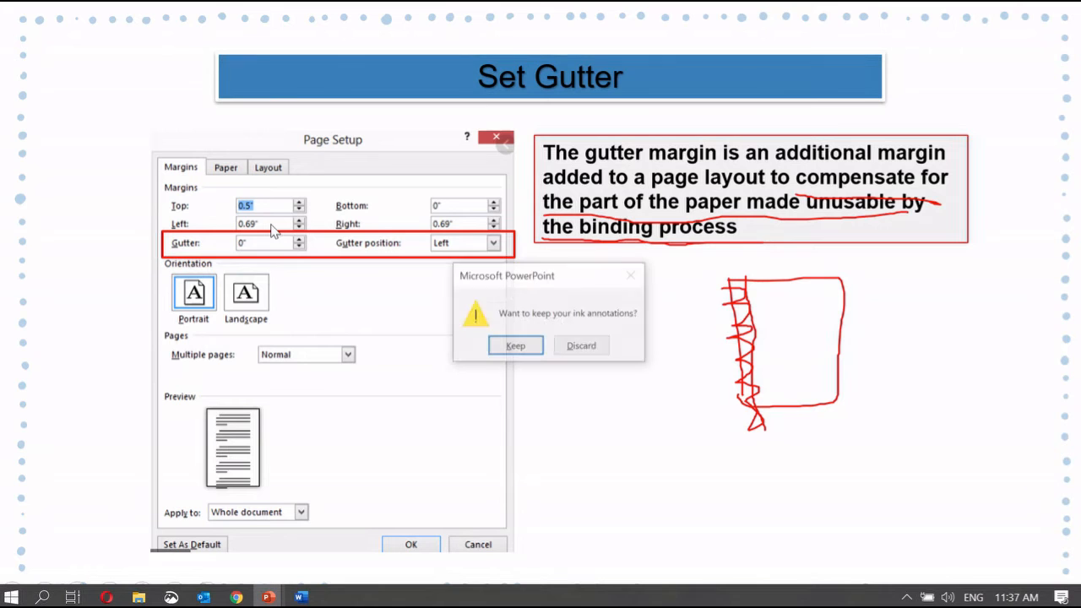
Discard the ink annotations and return to the Word document before 'Tawara'
{"action": "left_click", "coordinate": [581, 346]}
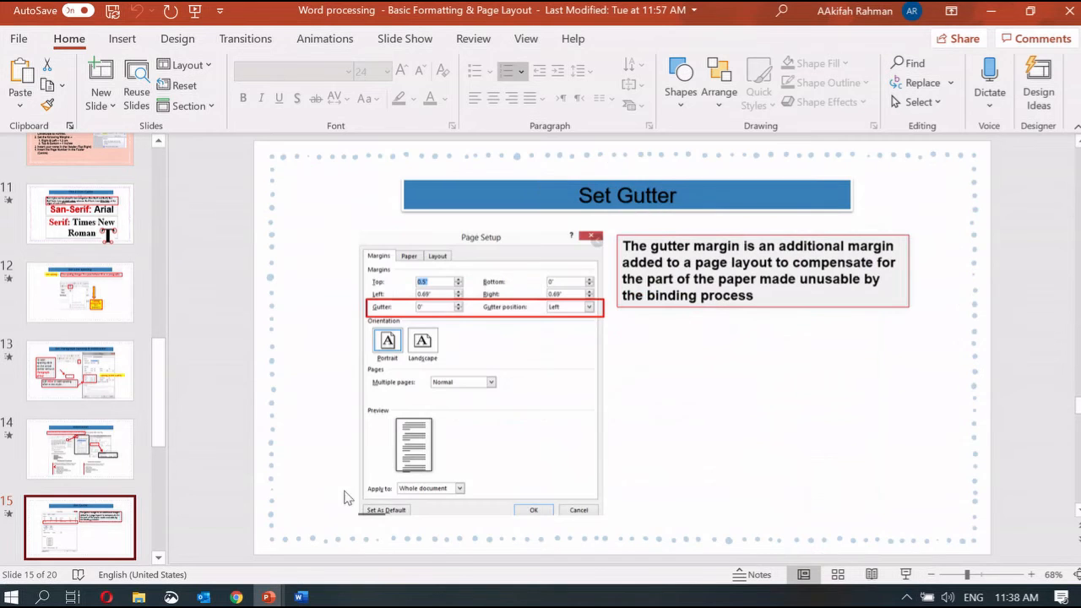
{"action": "left_click", "coordinate": [302, 597]}
{"action": "left_click", "coordinate": [310, 297]}
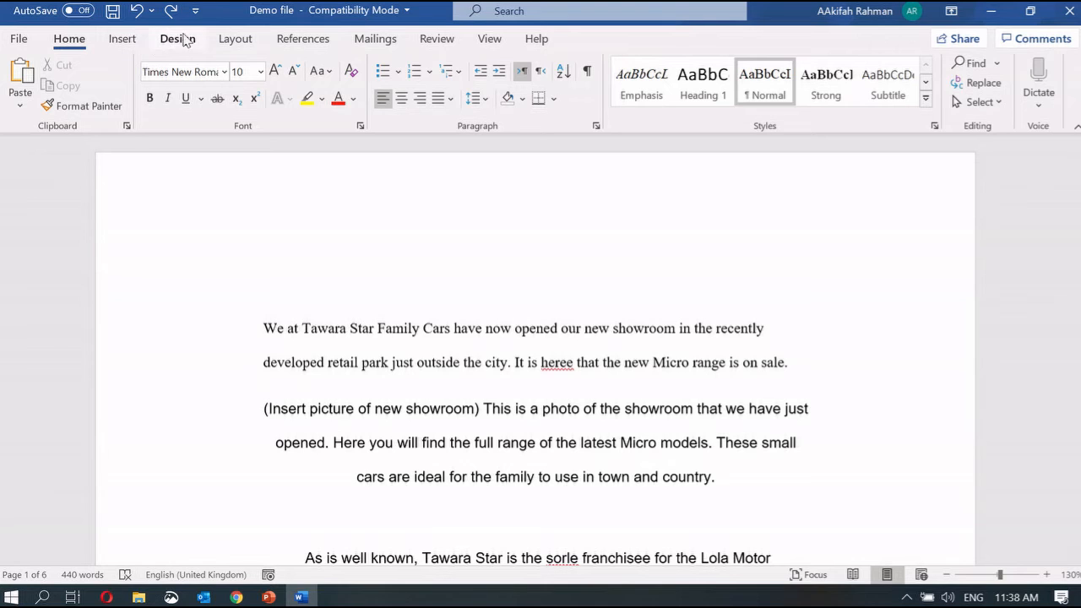
Add a 0.5-inch gutter positioned on the left through Custom Margins
{"action": "left_click", "coordinate": [245, 38]}
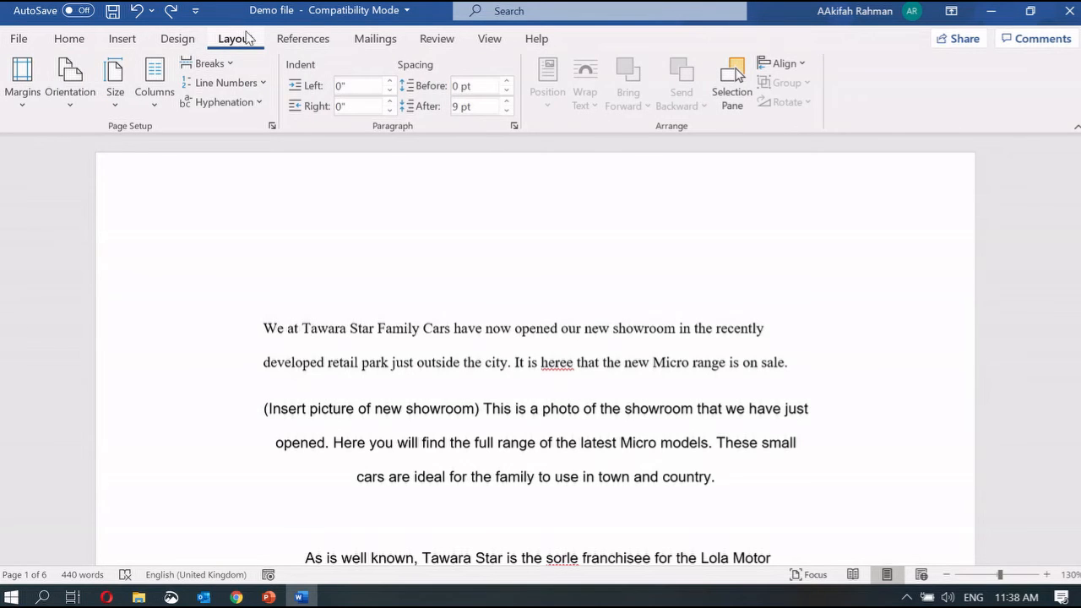
{"action": "left_click", "coordinate": [34, 85]}
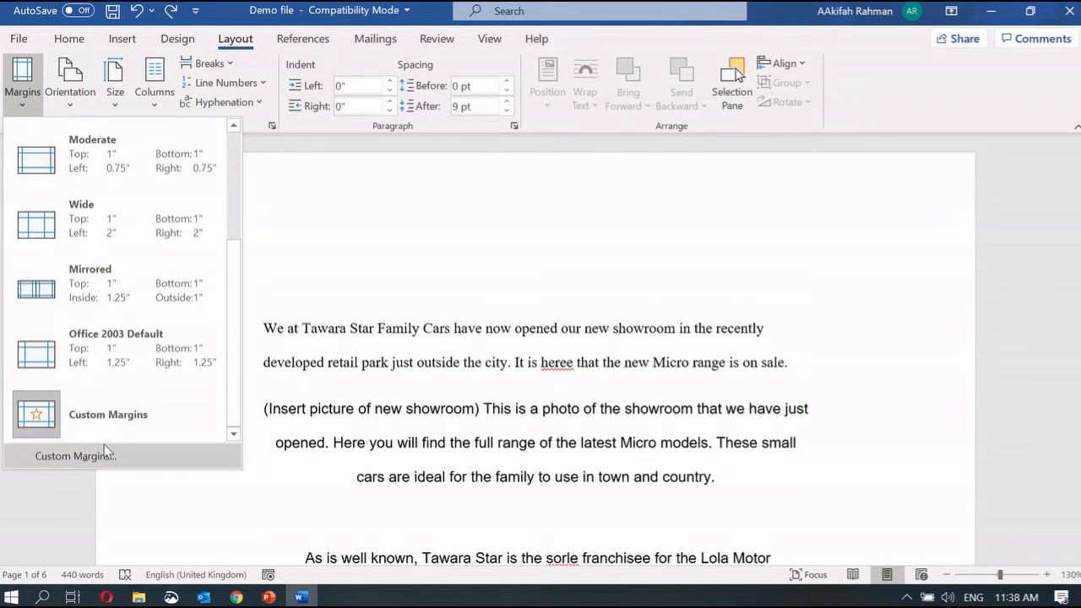
{"action": "left_click", "coordinate": [105, 449]}
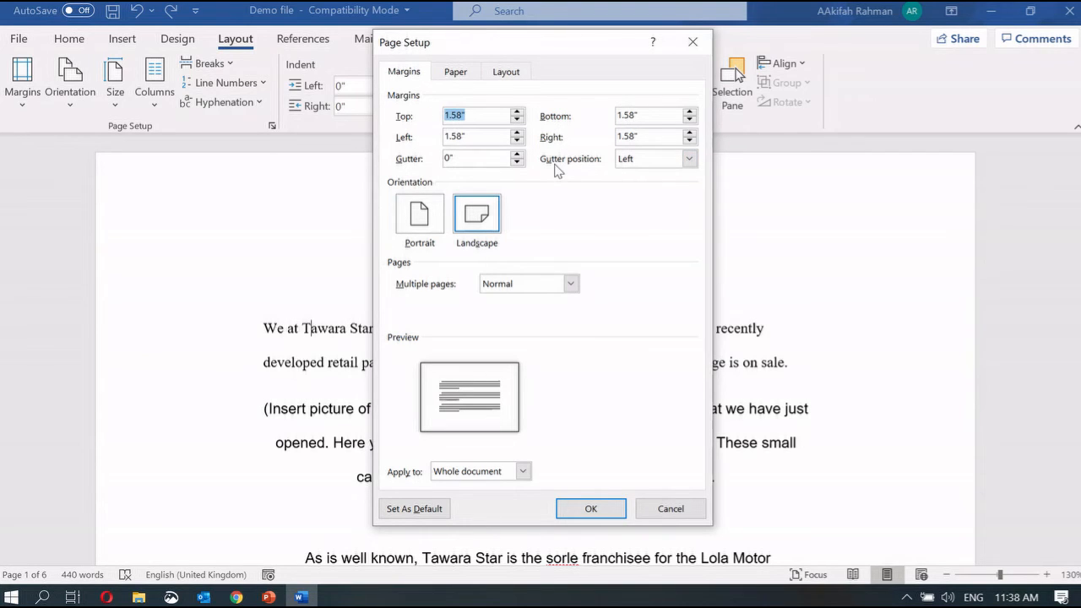
{"action": "left_click", "coordinate": [641, 162]}
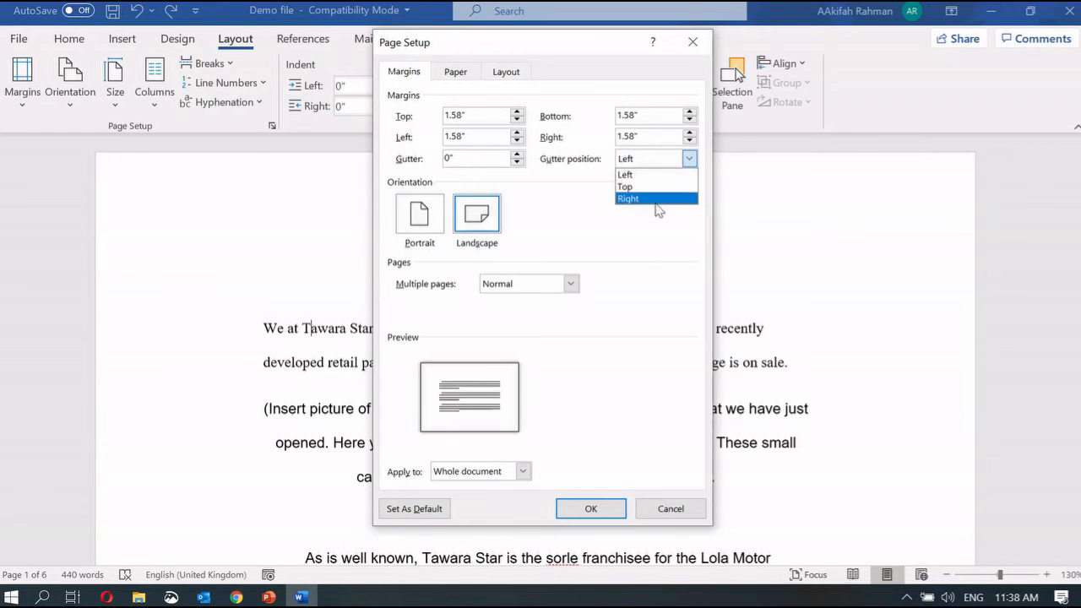
{"action": "left_click", "coordinate": [453, 160]}
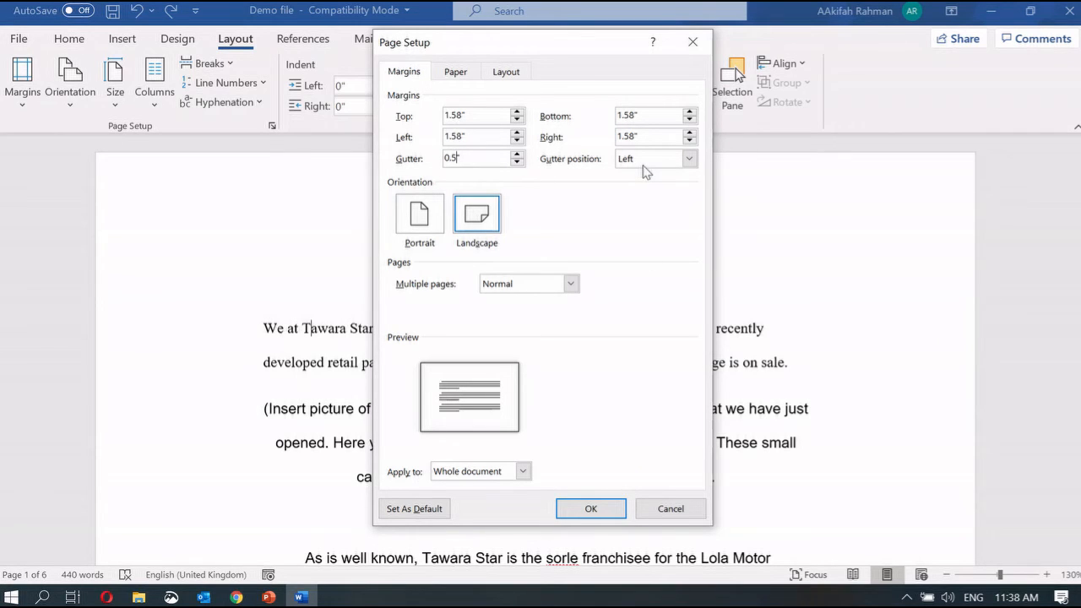
{"action": "left_click", "coordinate": [591, 509]}
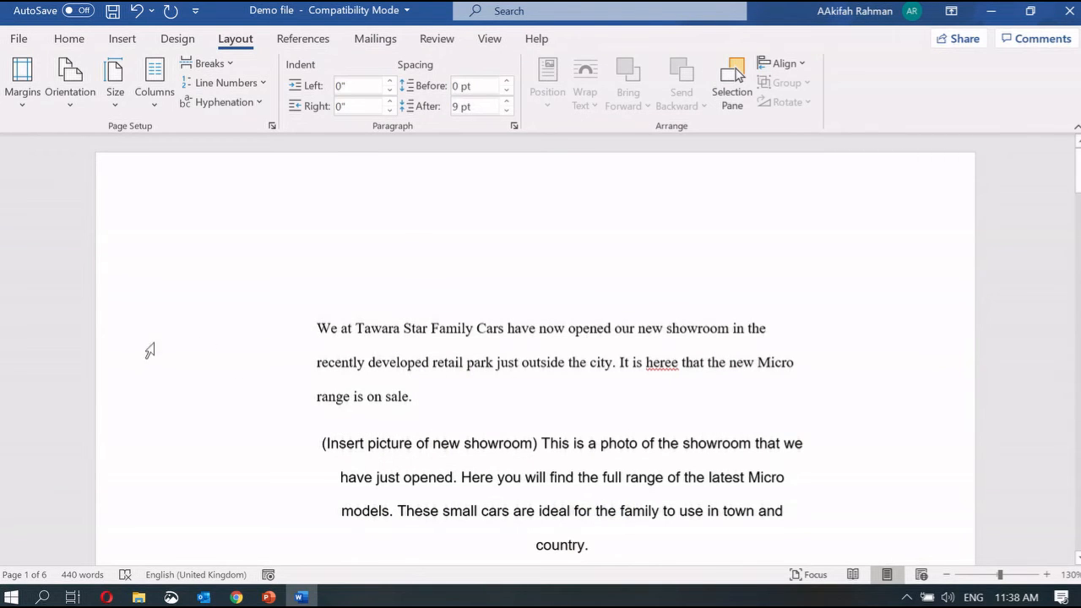
Select the first paragraph, then return to the PowerPoint lesson slides
{"action": "left_click", "coordinate": [590, 421]}
{"action": "triple_click", "coordinate": [591, 421]}
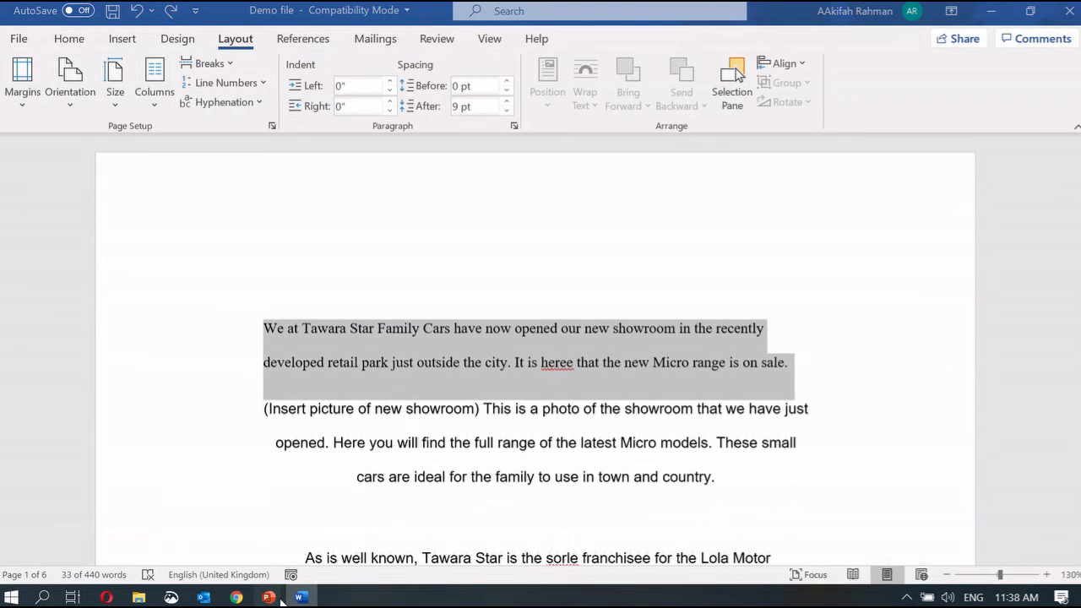
{"action": "mouse_move", "coordinate": [268, 597]}
{"action": "left_click", "coordinate": [211, 552]}
{"action": "scroll", "coordinate": [429, 459], "scroll_direction": "down", "scroll_amount": 6}
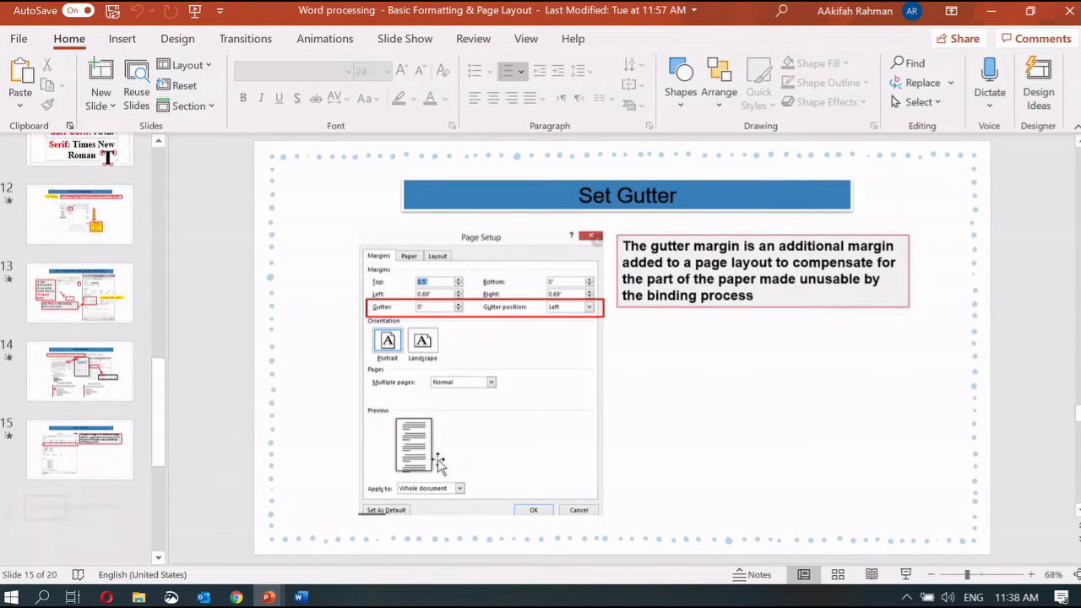
{"action": "left_click", "coordinate": [824, 494]}
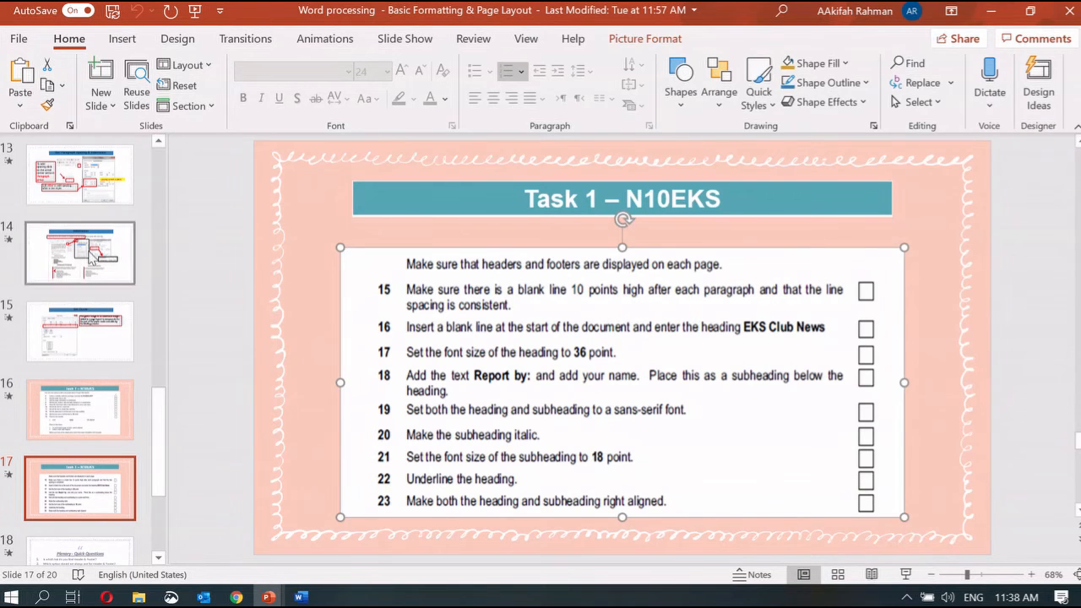
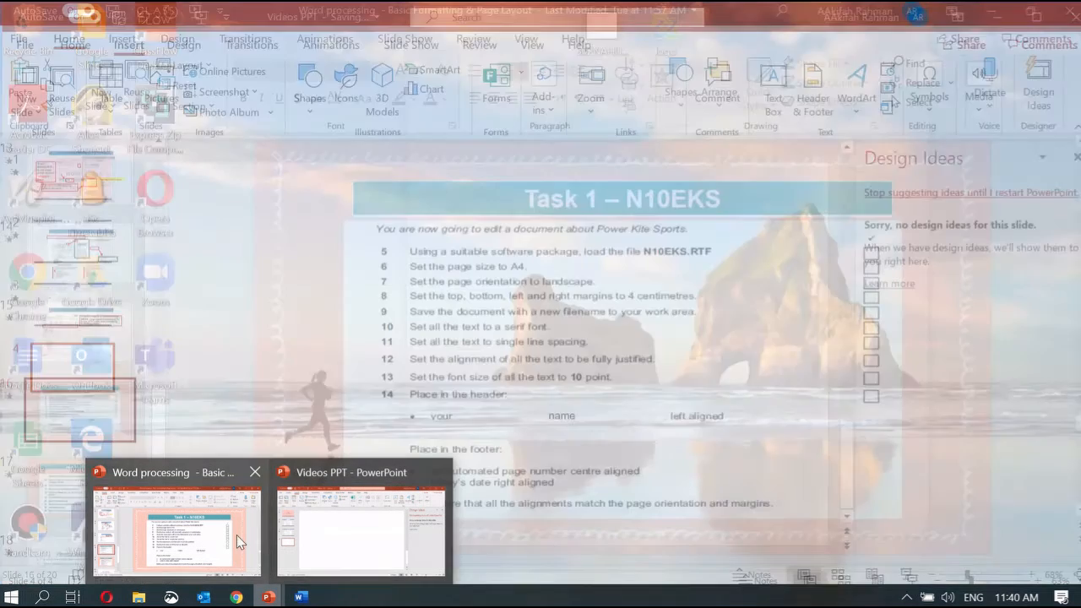
Change the Power Kite document's paper size to A4, reflowing it from 5 pages onto 3
{"action": "left_click", "coordinate": [236, 534]}
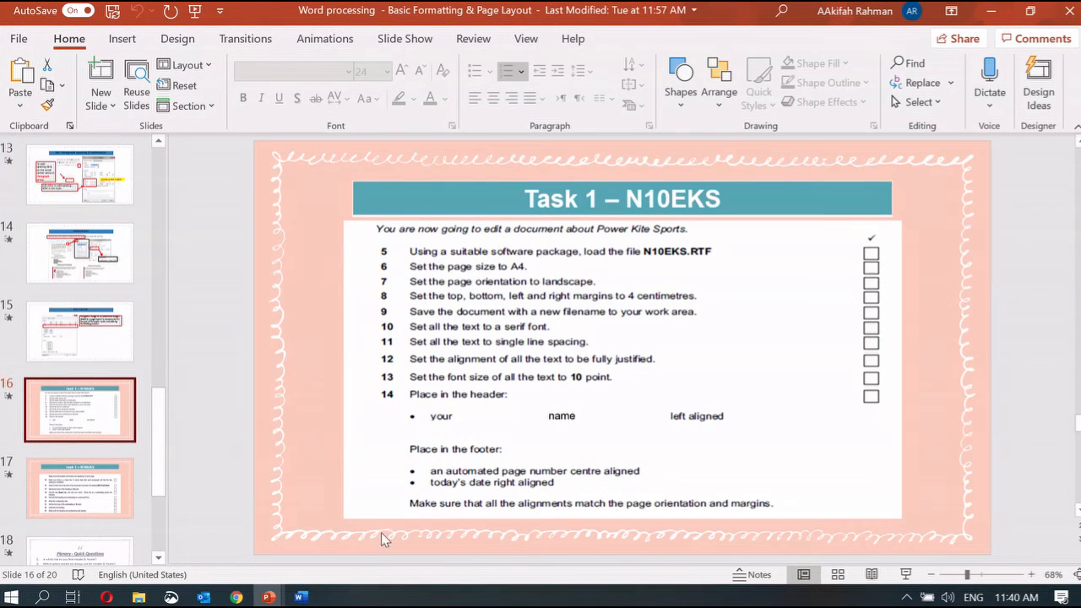
{"action": "left_click", "coordinate": [302, 597]}
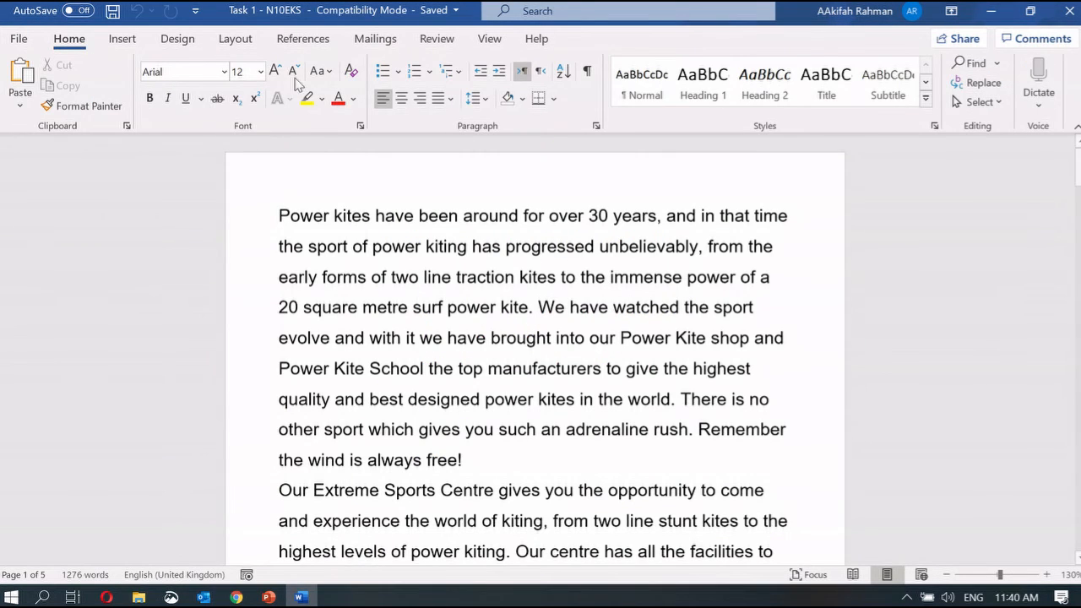
{"action": "left_click", "coordinate": [235, 40]}
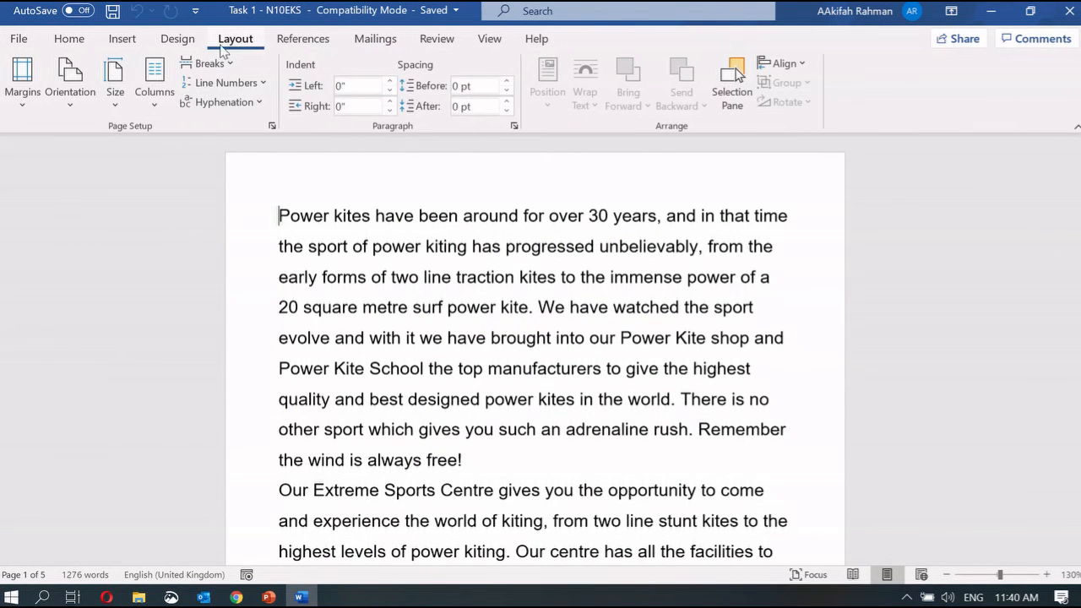
{"action": "left_click", "coordinate": [113, 85]}
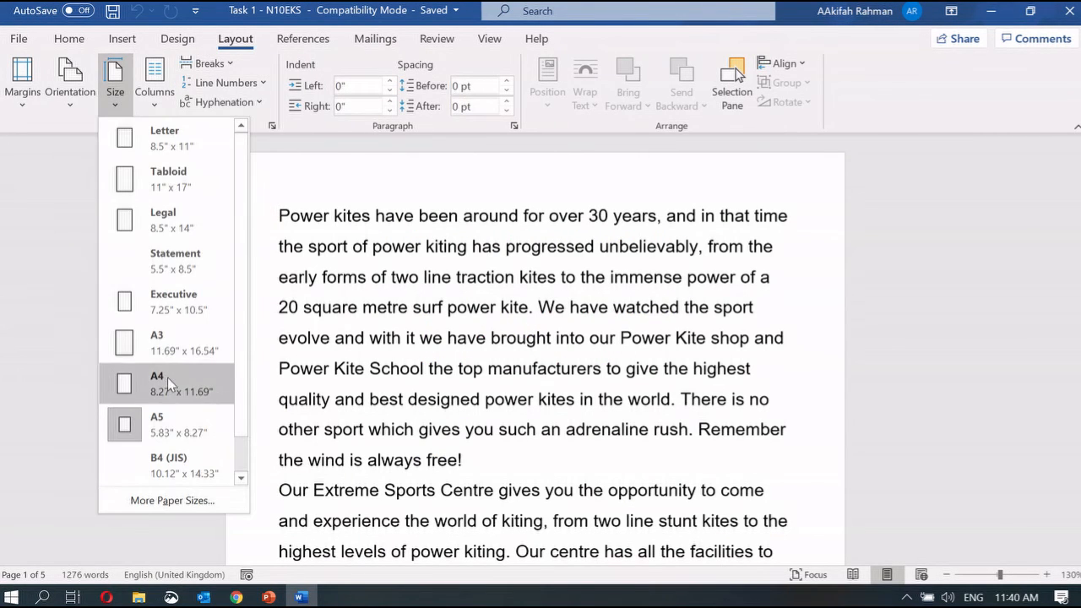
{"action": "left_click", "coordinate": [164, 400]}
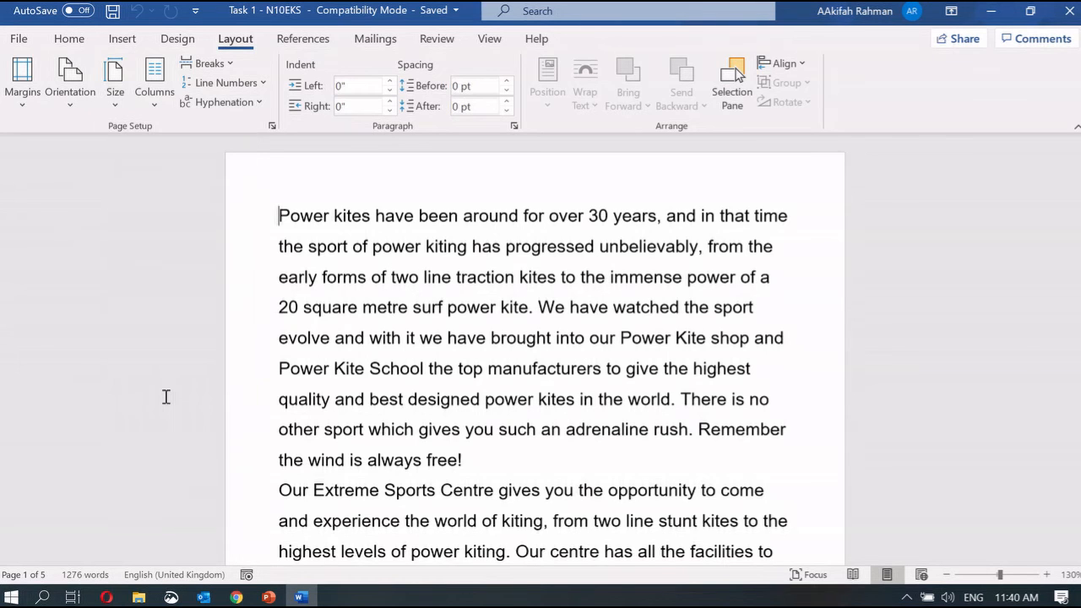
{"action": "left_click", "coordinate": [270, 598]}
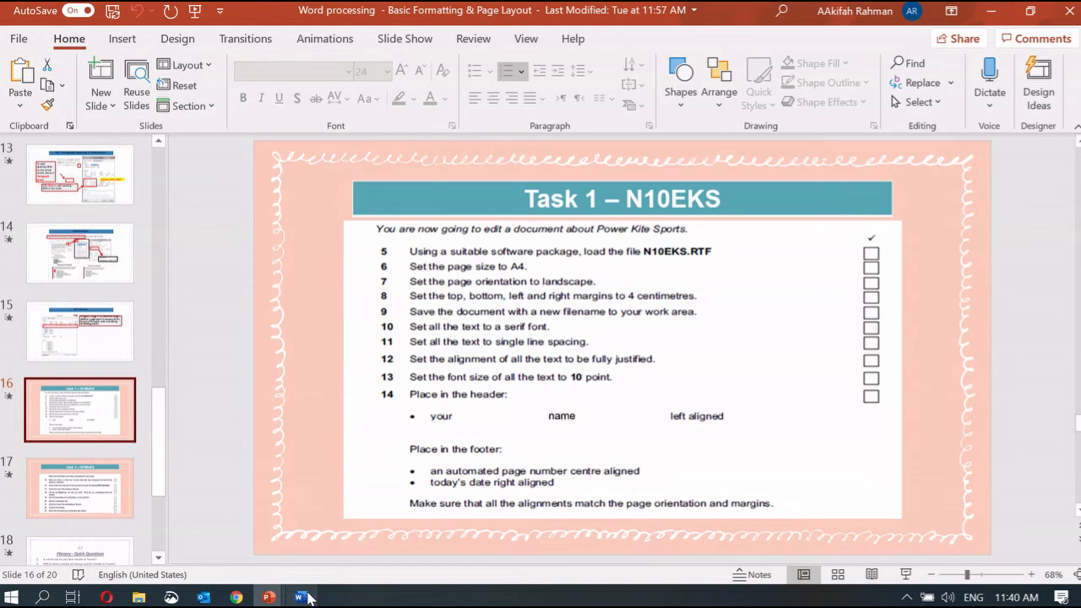
Open Save As and select the current file name, then go back to the Task 1 checklist slide
{"action": "left_click", "coordinate": [306, 596]}
{"action": "left_click", "coordinate": [19, 39]}
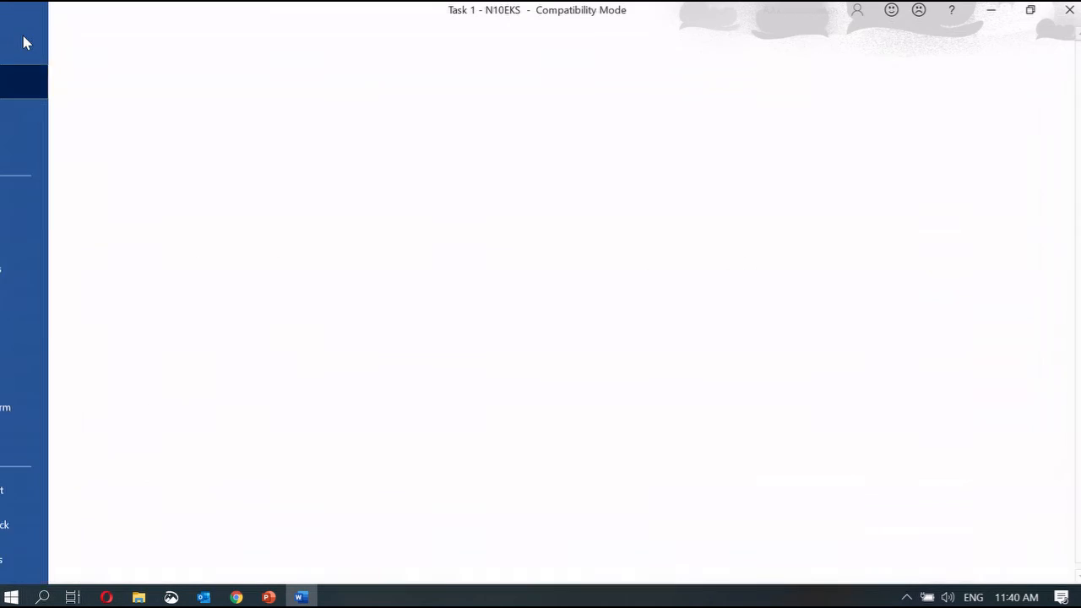
{"action": "left_click", "coordinate": [59, 278]}
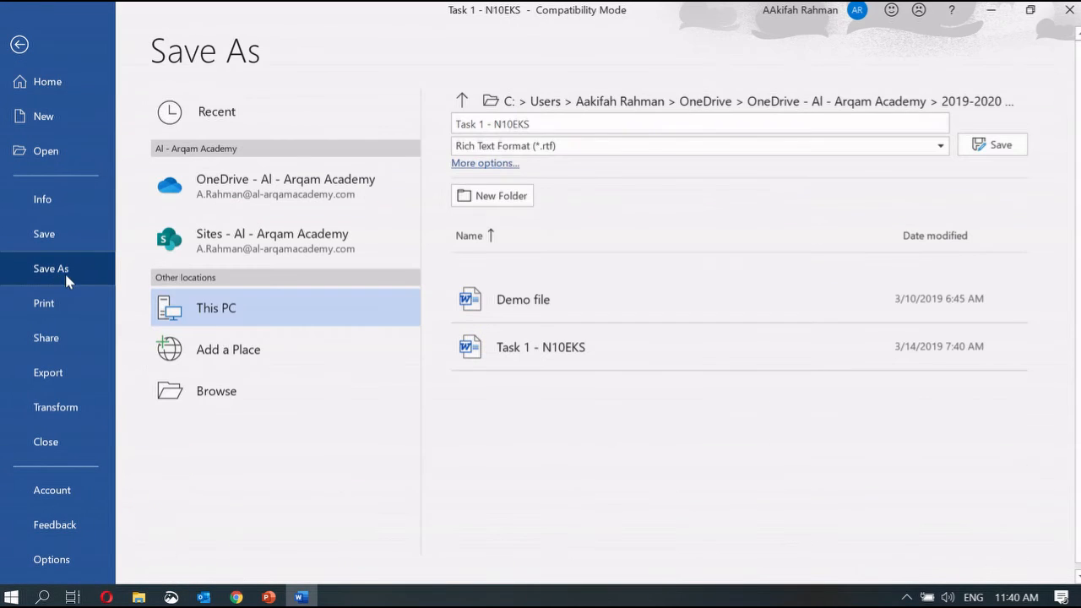
{"action": "left_click", "coordinate": [539, 123]}
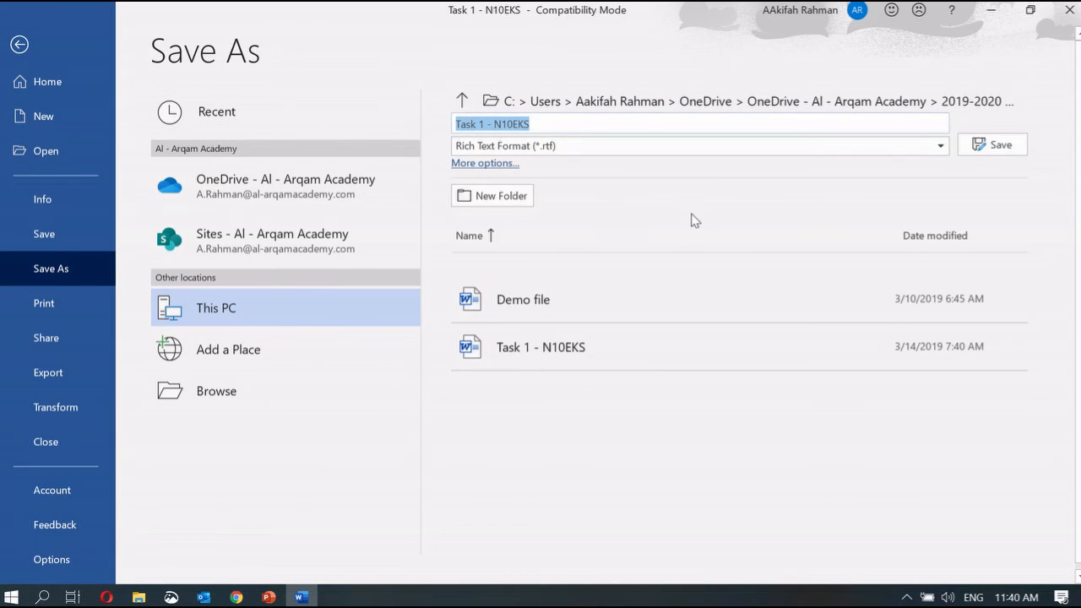
{"action": "left_click", "coordinate": [269, 597]}
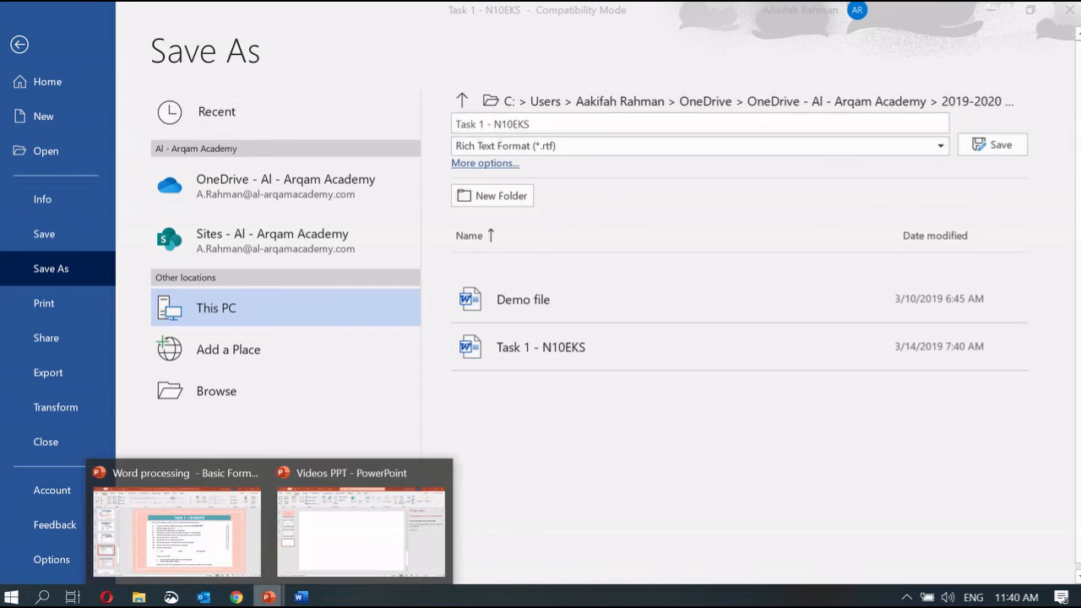
{"action": "left_click", "coordinate": [216, 553]}
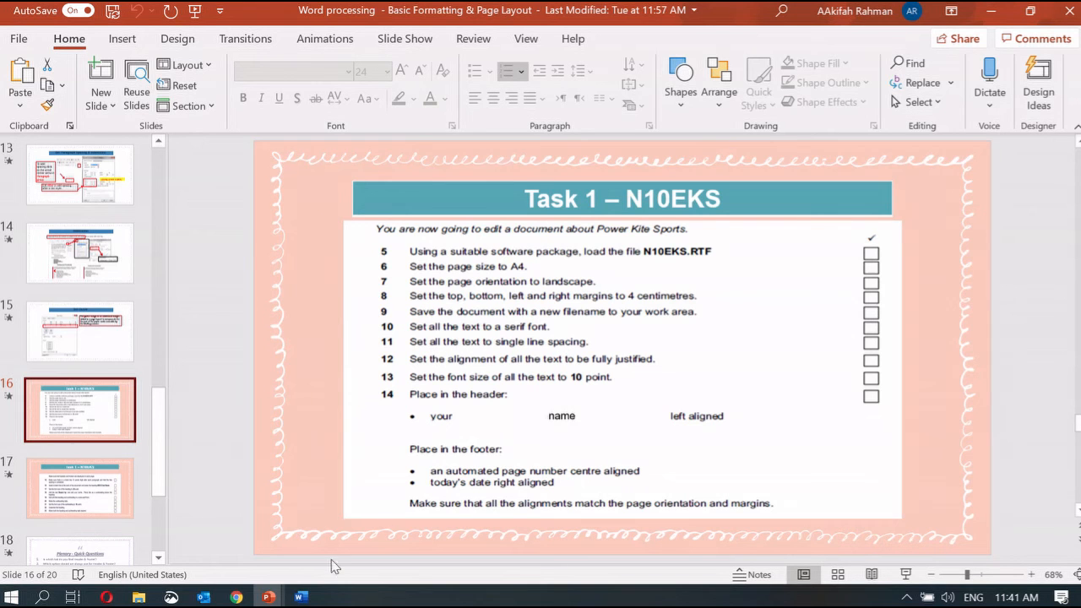
Select all the Power Kite text and apply 1.0 line spacing so it fits on 2 pages
{"action": "left_click", "coordinate": [301, 597]}
{"action": "left_click", "coordinate": [22, 46]}
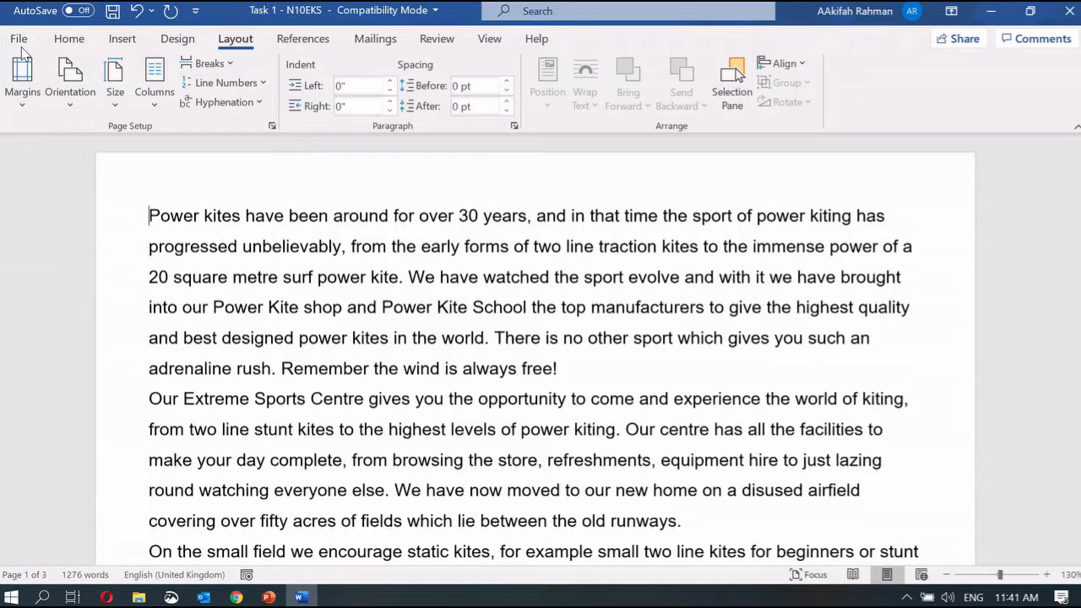
{"action": "left_click_drag", "start_coordinate": [149, 209], "coordinate": [541, 570]}
{"action": "left_click_drag", "start_coordinate": [1073, 606], "coordinate": [1074, 606]}
{"action": "scroll", "coordinate": [1020, 370], "scroll_direction": "up", "scroll_amount": 20}
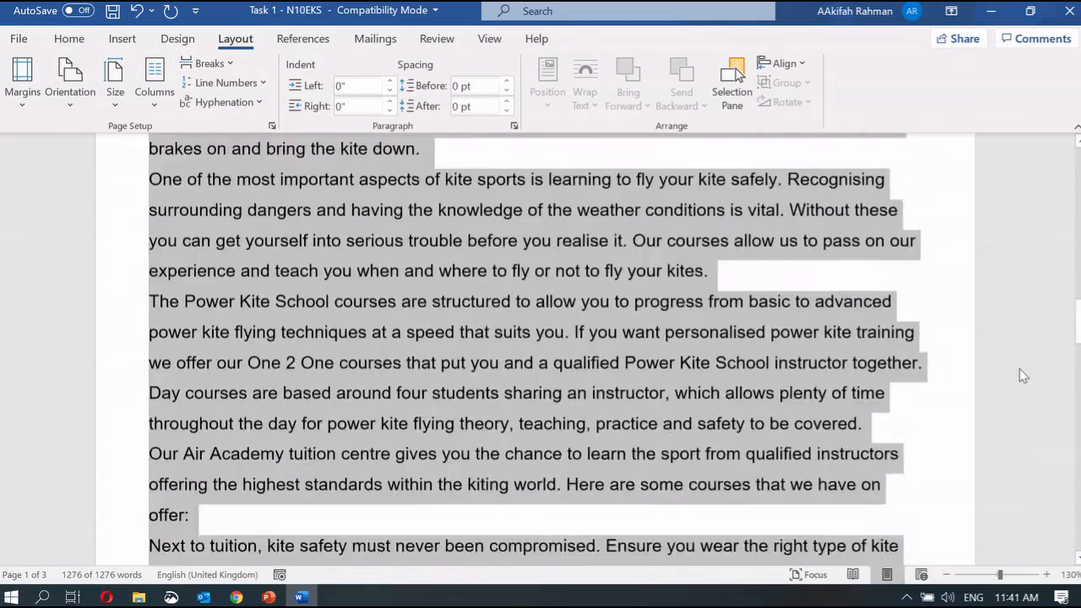
{"action": "left_click", "coordinate": [86, 39]}
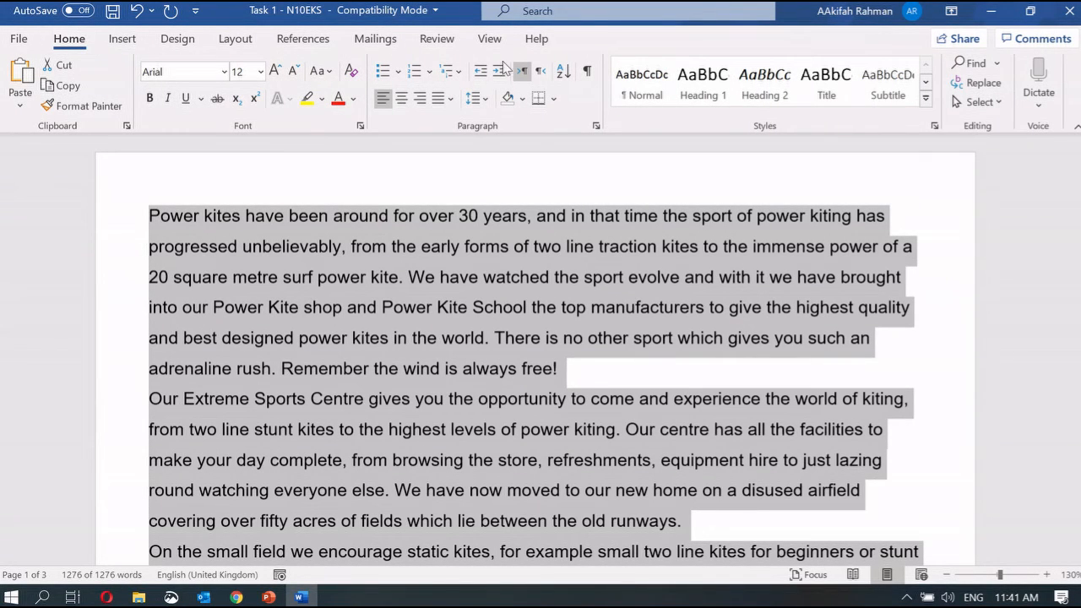
{"action": "left_click", "coordinate": [483, 102]}
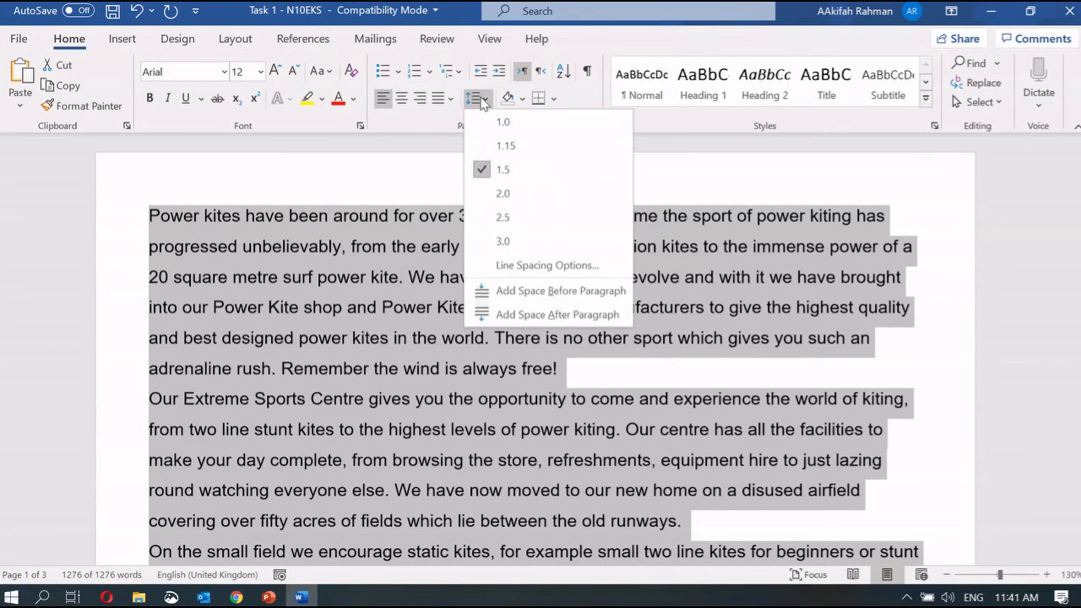
{"action": "left_click", "coordinate": [500, 123]}
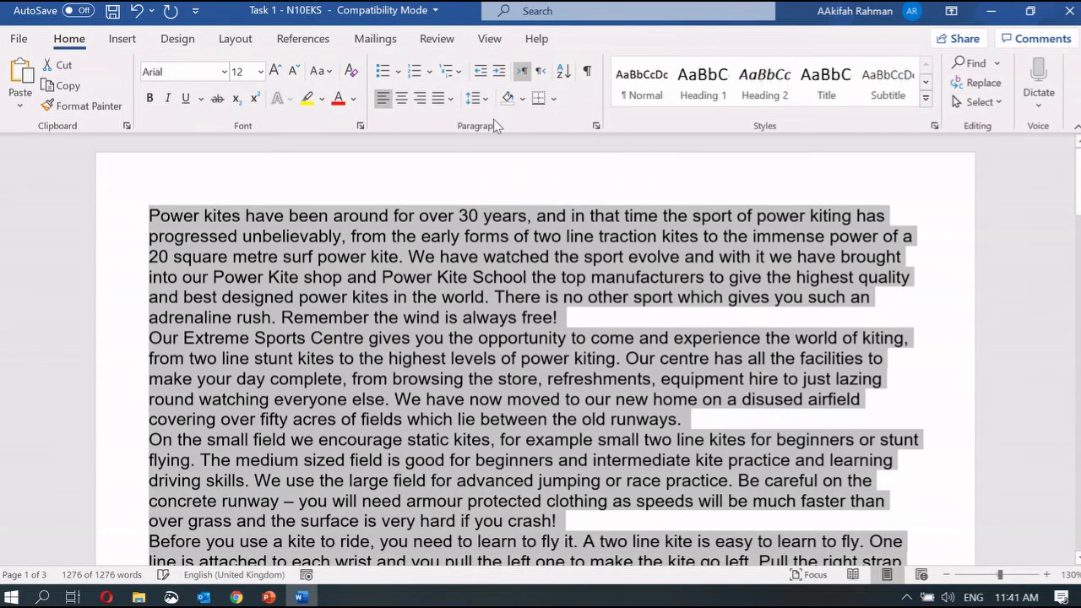
{"action": "left_click", "coordinate": [268, 597]}
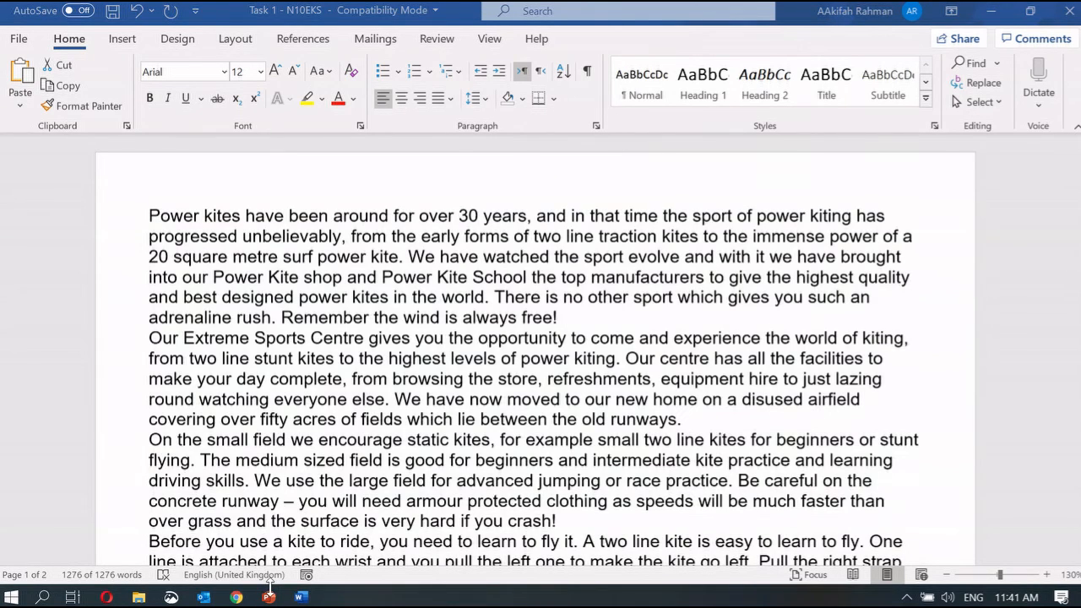
{"action": "left_click", "coordinate": [191, 526]}
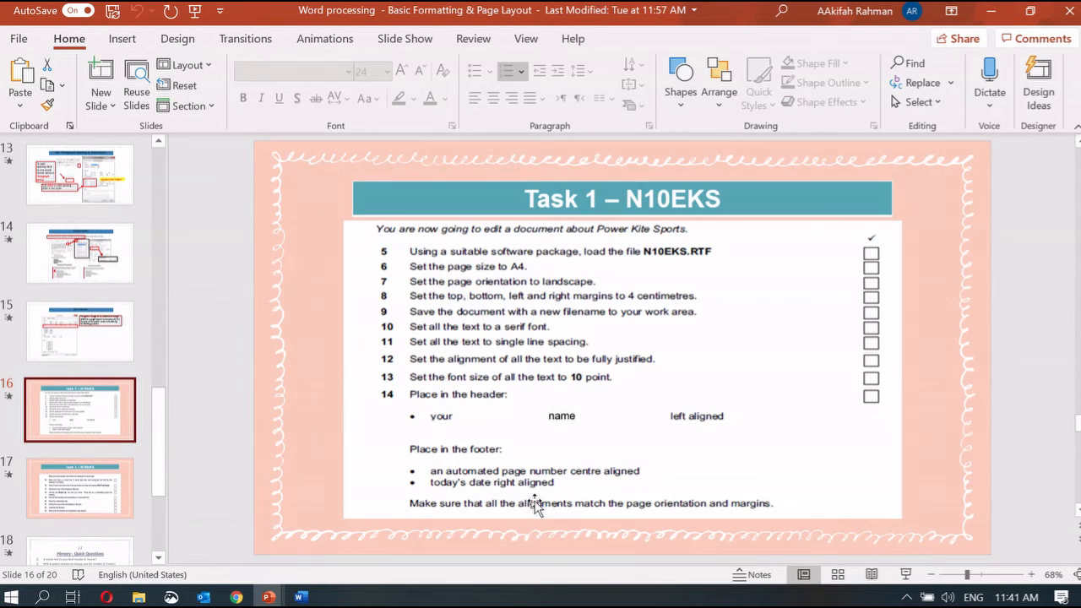
View slide 17 listing steps 15 to 23, then select all the Power Kite text
{"action": "left_click", "coordinate": [93, 496]}
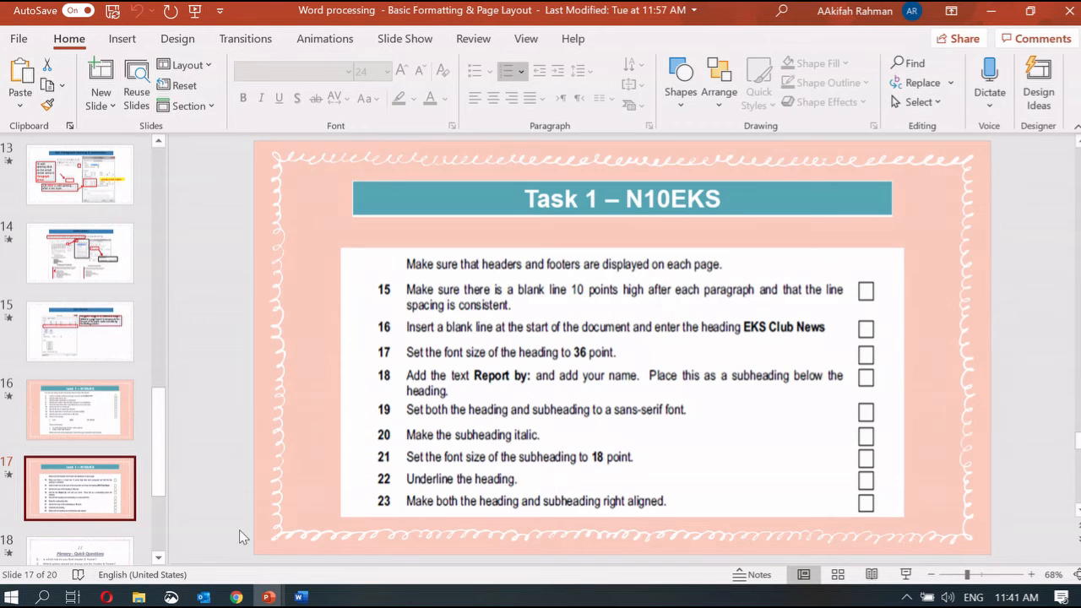
{"action": "left_click", "coordinate": [300, 597]}
{"action": "key", "text": "ctrl+a"}
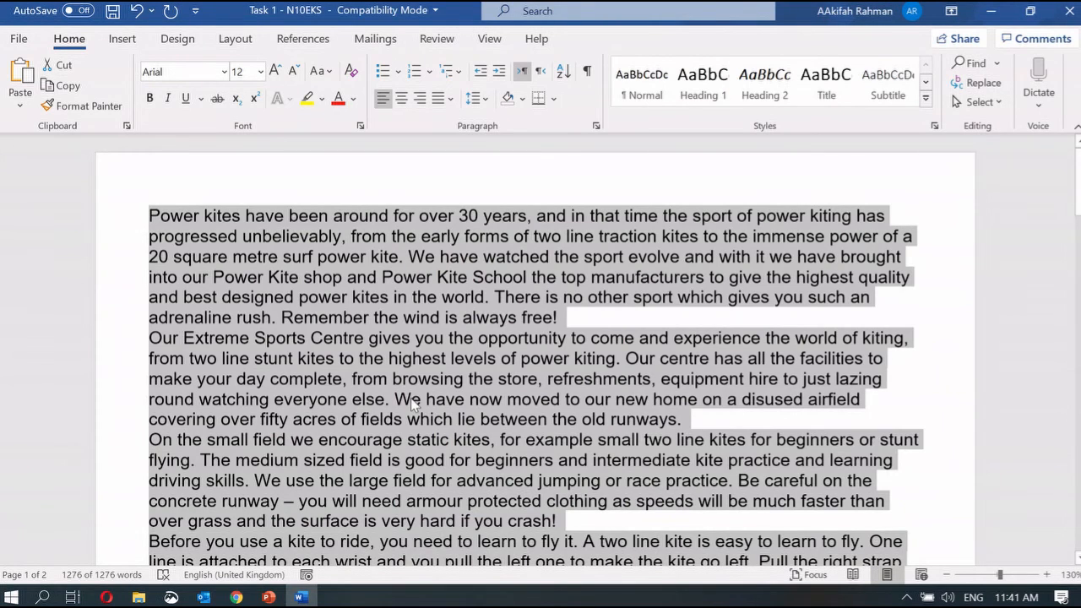
Give every Power Kite paragraph 10 pt spacing after, then deselect the text
{"action": "left_click", "coordinate": [595, 126]}
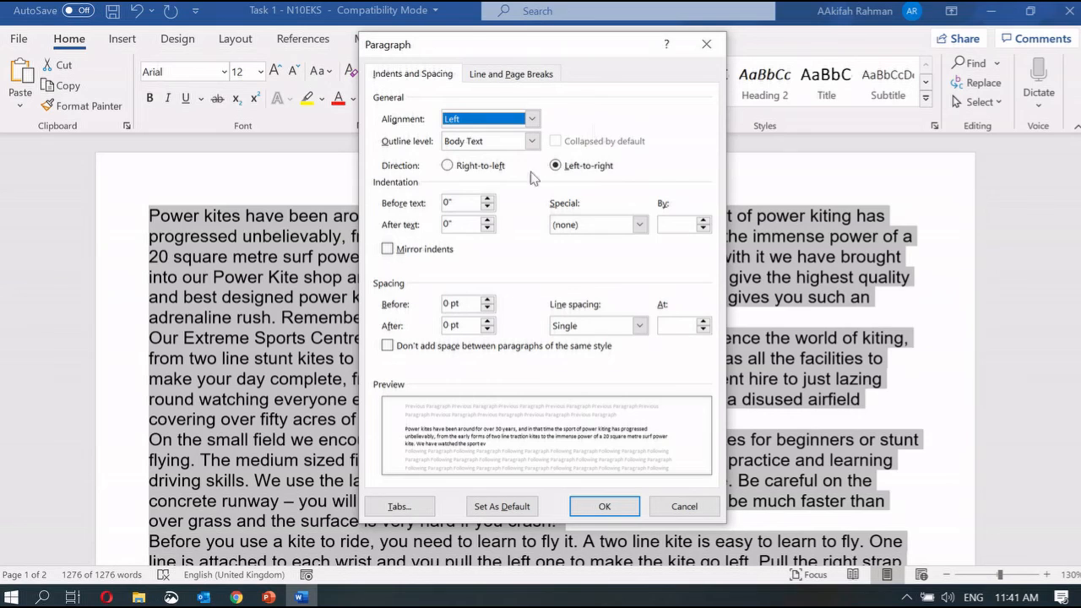
{"action": "left_click", "coordinate": [452, 325]}
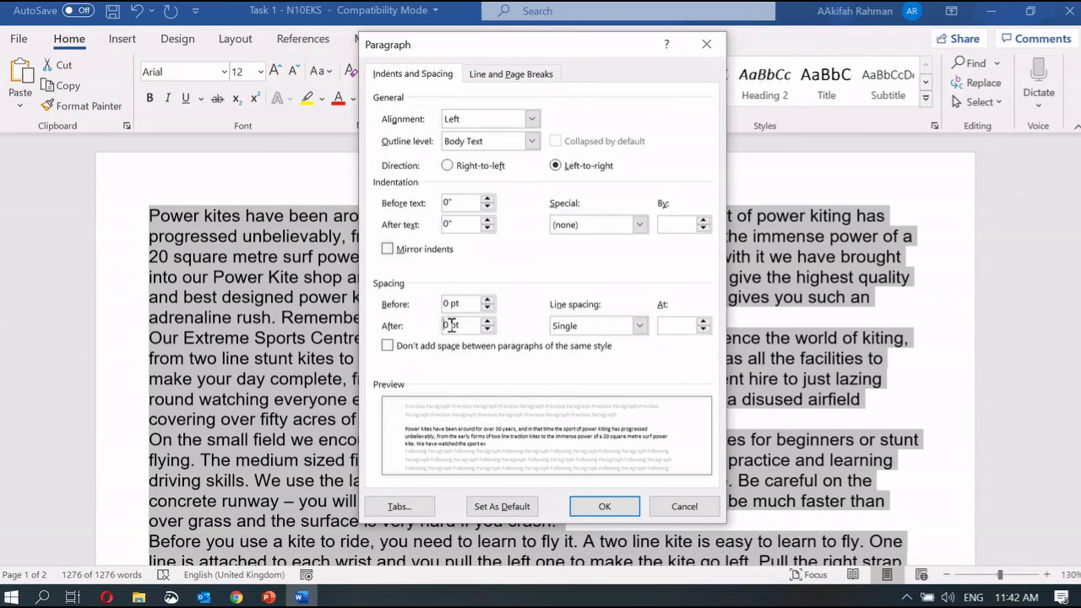
{"action": "left_click", "coordinate": [632, 507]}
{"action": "scroll", "coordinate": [548, 344], "scroll_direction": "down", "scroll_amount": 2}
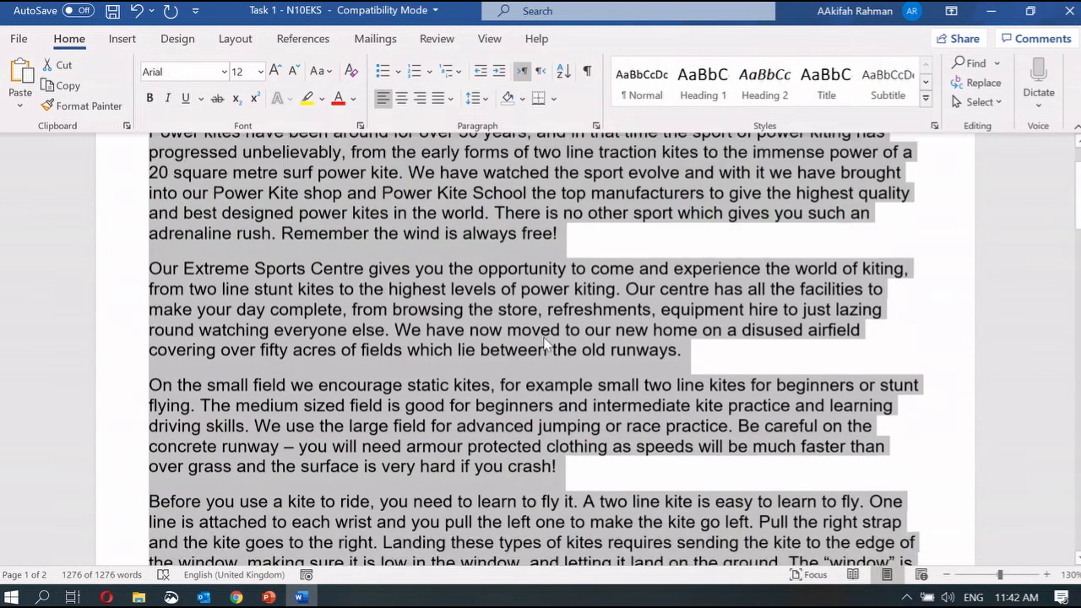
{"action": "scroll", "coordinate": [545, 348], "scroll_direction": "up", "scroll_amount": 1}
{"action": "left_click", "coordinate": [490, 316]}
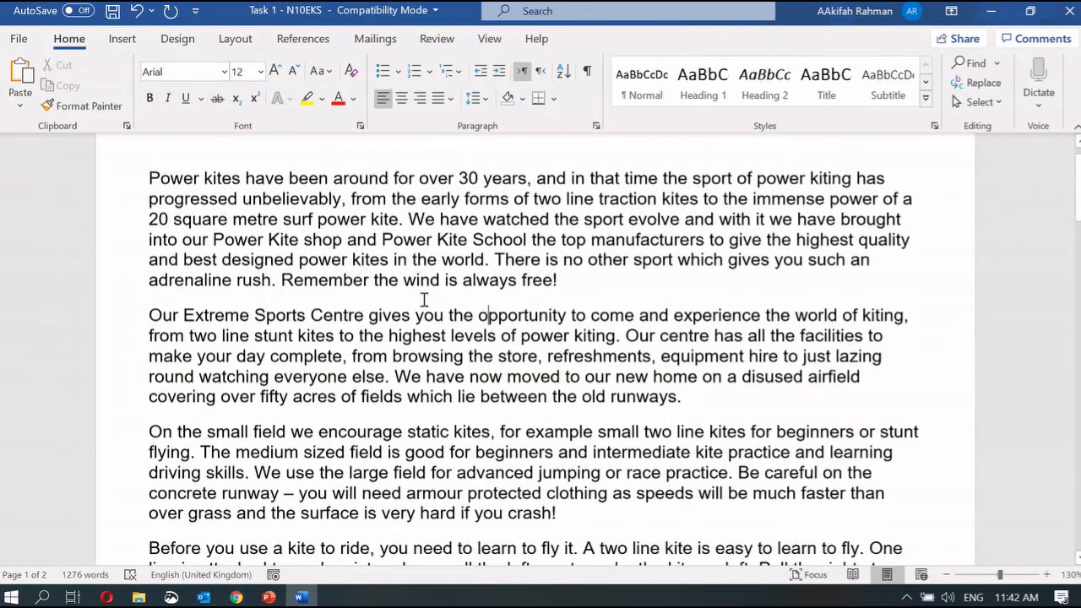
Add the heading 'EKS Club News' at the top of the report
{"action": "mouse_move", "coordinate": [270, 596]}
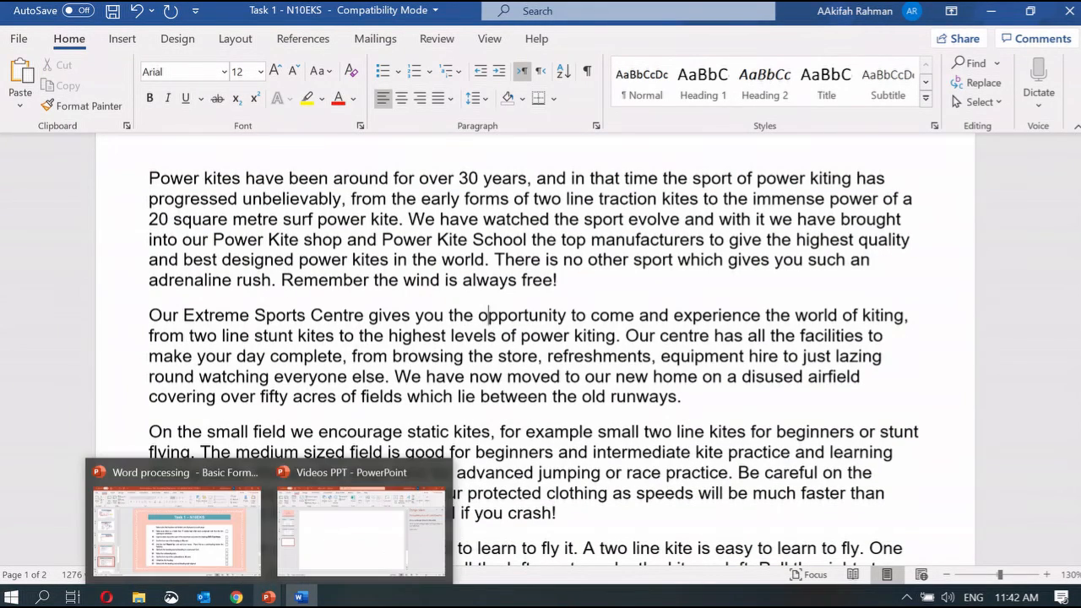
{"action": "left_click", "coordinate": [208, 538]}
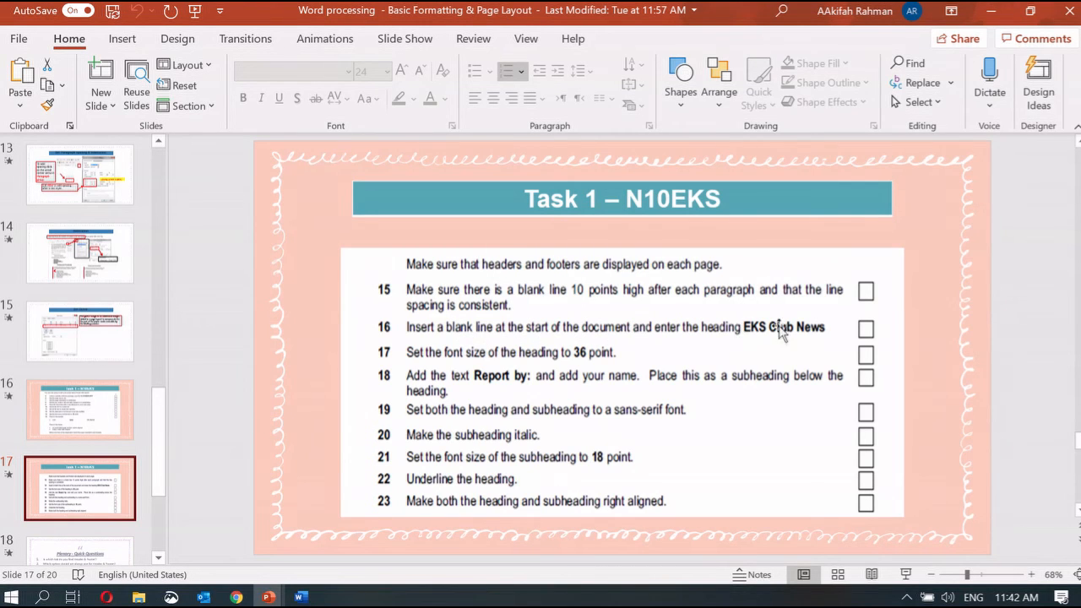
{"action": "left_click", "coordinate": [300, 597]}
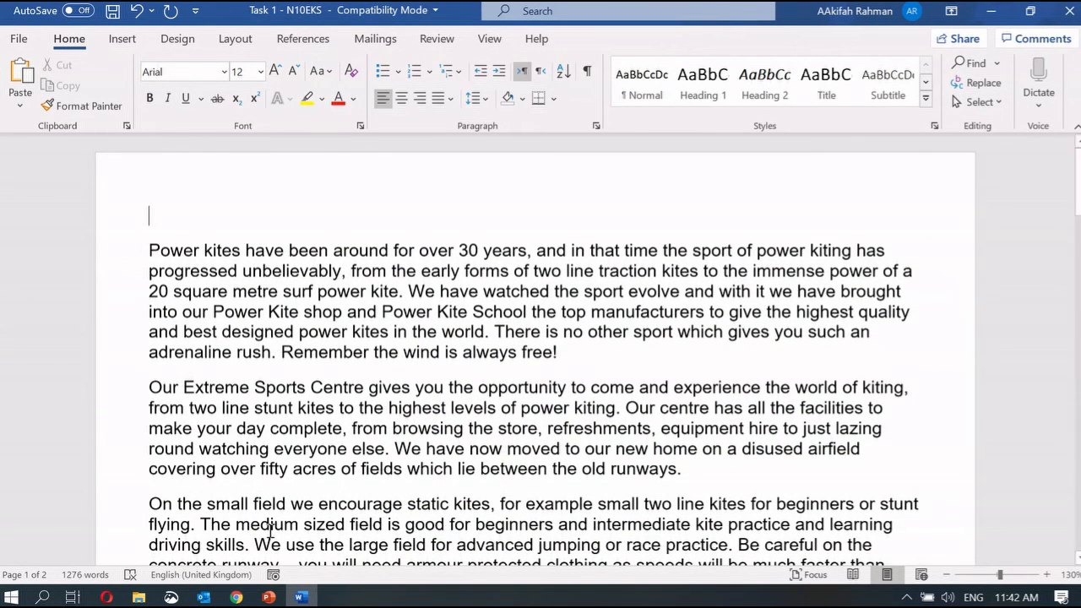
{"action": "mouse_move", "coordinate": [268, 597]}
{"action": "left_click", "coordinate": [203, 549]}
{"action": "type", "text": "EKS Club News"}
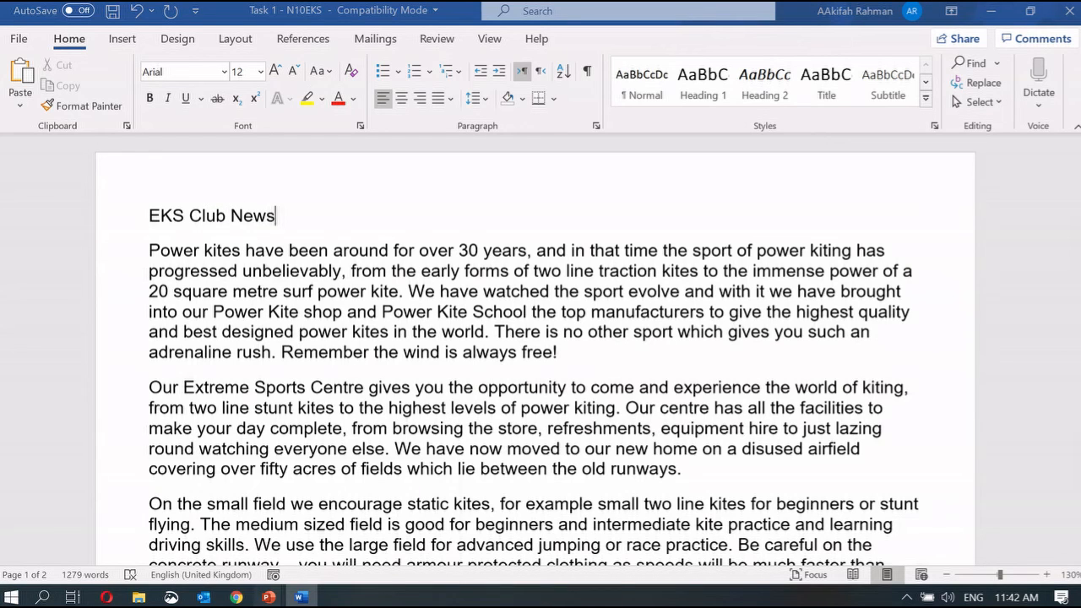
Below the heading, add the subheading 'Report by:' followed by the author's name
{"action": "mouse_move", "coordinate": [269, 597]}
{"action": "left_click", "coordinate": [207, 530]}
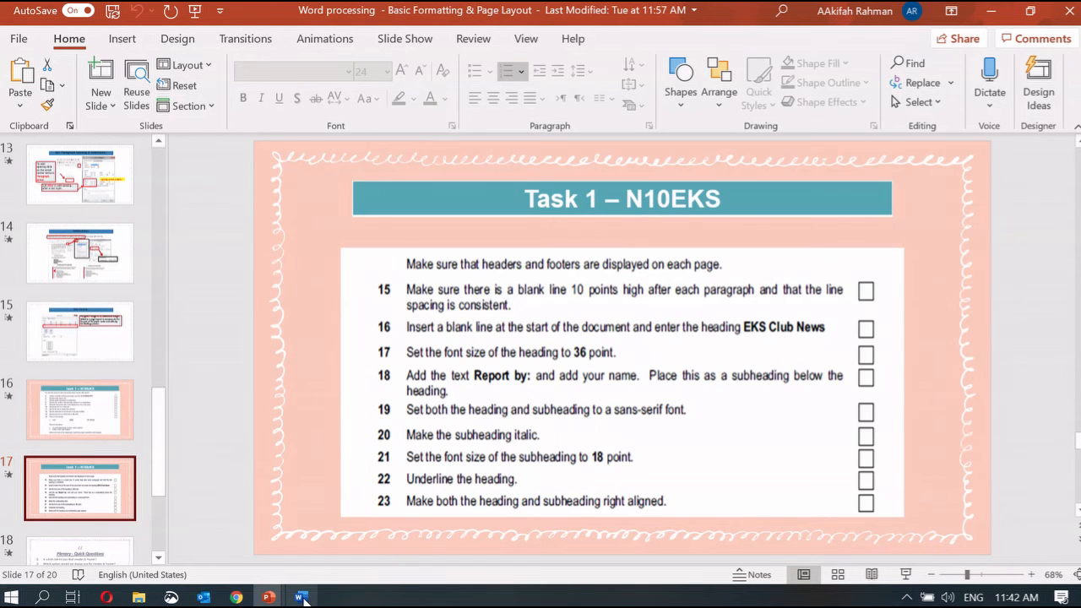
{"action": "left_click", "coordinate": [301, 597]}
{"action": "key", "text": "Return"}
{"action": "key", "text": "Return"}
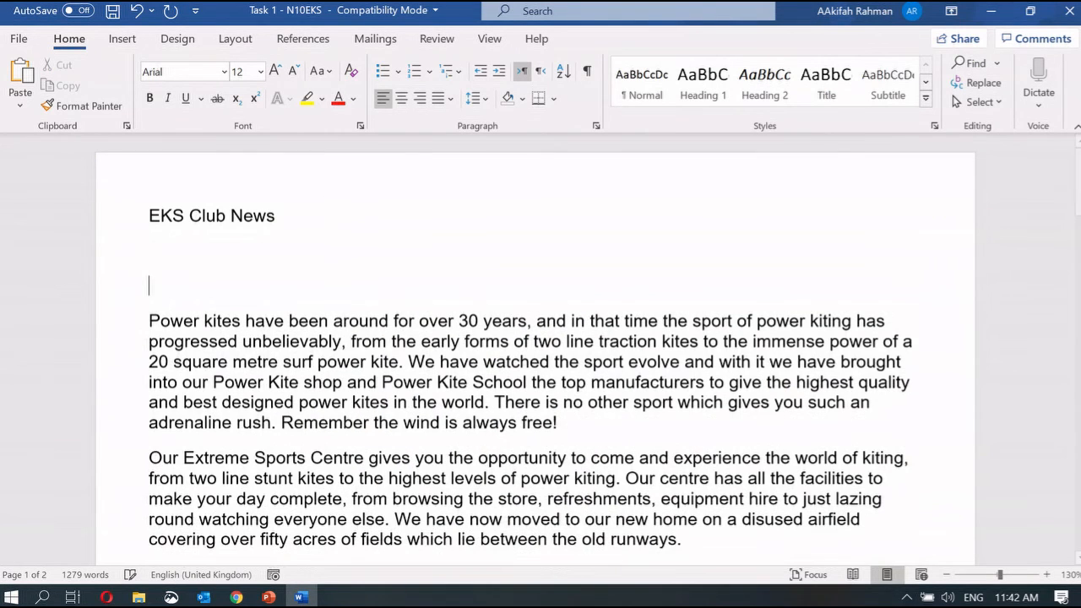
{"action": "key", "text": "BackSpace"}
{"action": "key", "text": "BackSpace"}
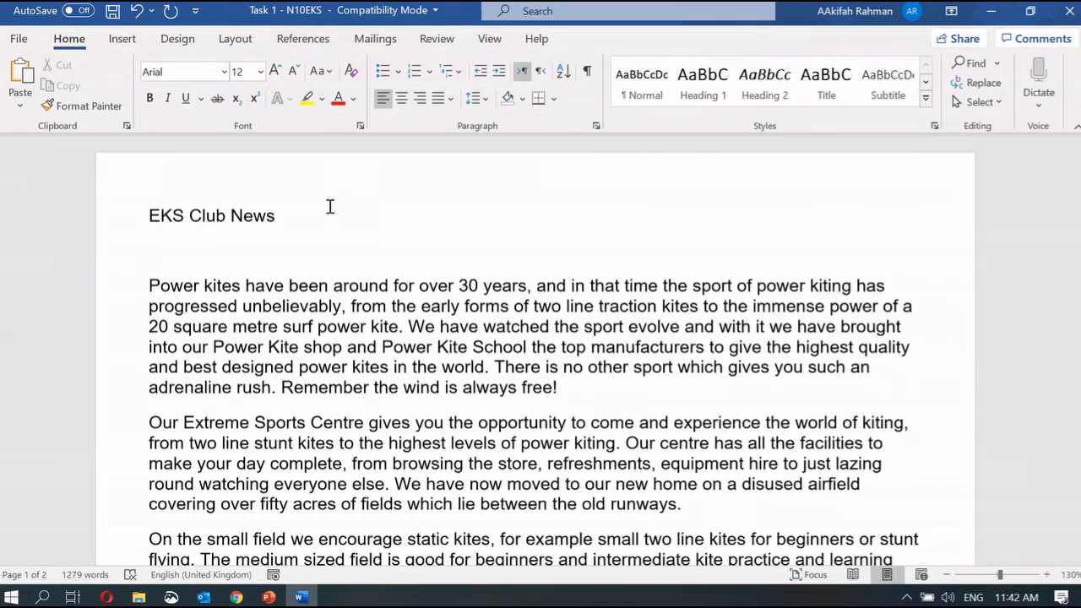
{"action": "type", "text": "Report"}
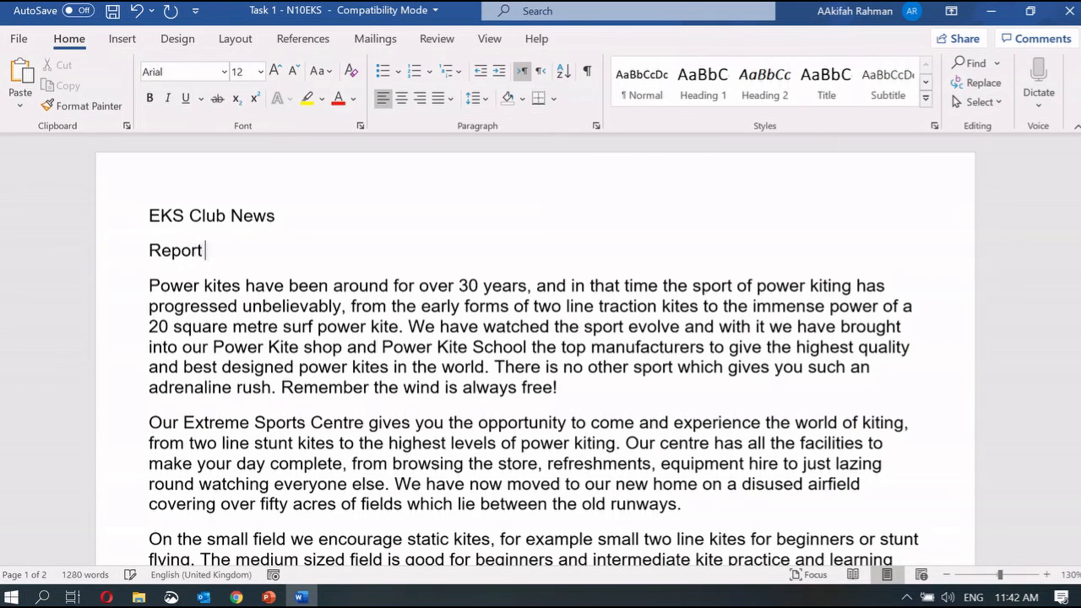
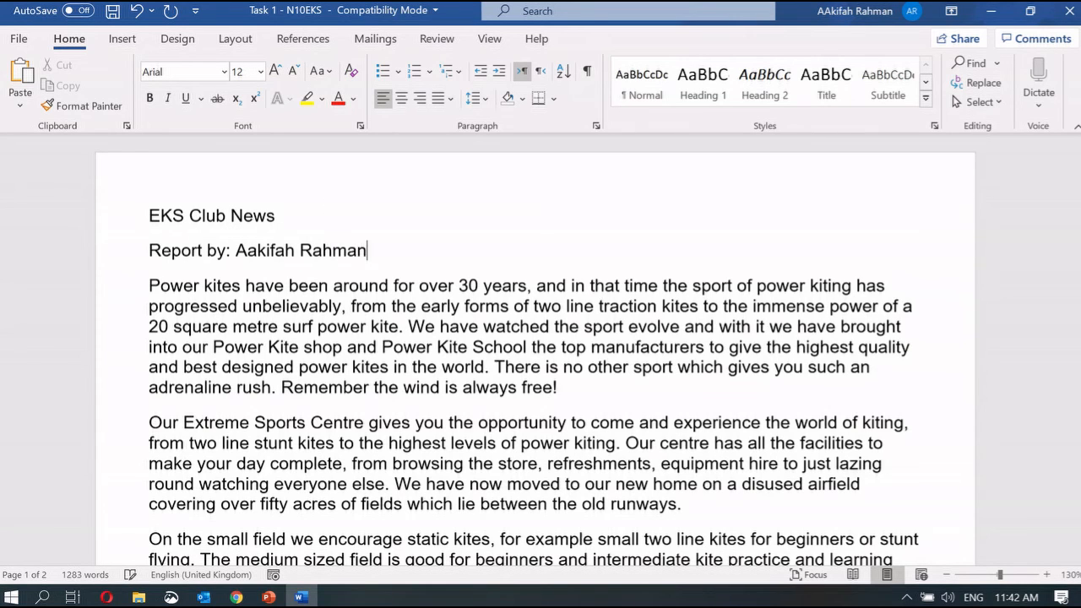
{"action": "mouse_move", "coordinate": [269, 597]}
{"action": "left_click", "coordinate": [232, 548]}
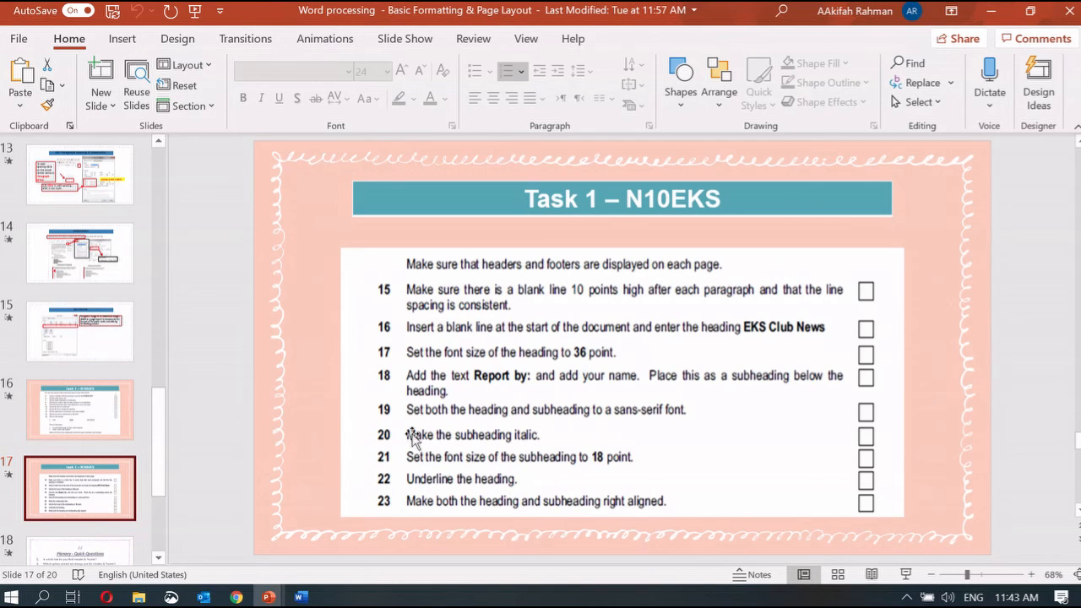
Close Word with Don't Save, then start the slide show on Plenary – Quick Questions
{"action": "left_click", "coordinate": [300, 598]}
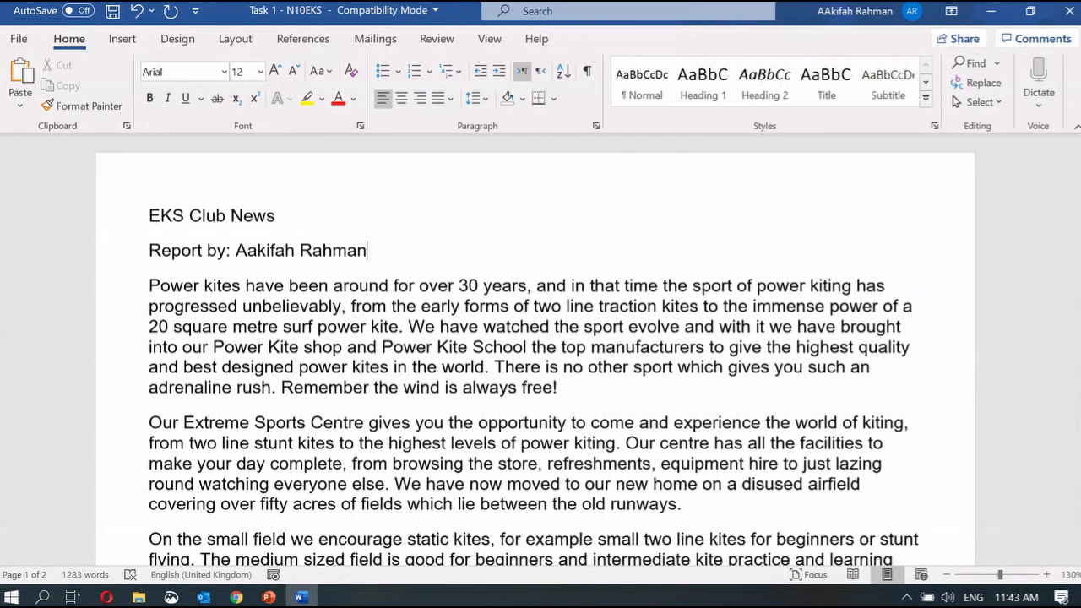
{"action": "left_click", "coordinate": [1062, 10]}
{"action": "left_click", "coordinate": [551, 338]}
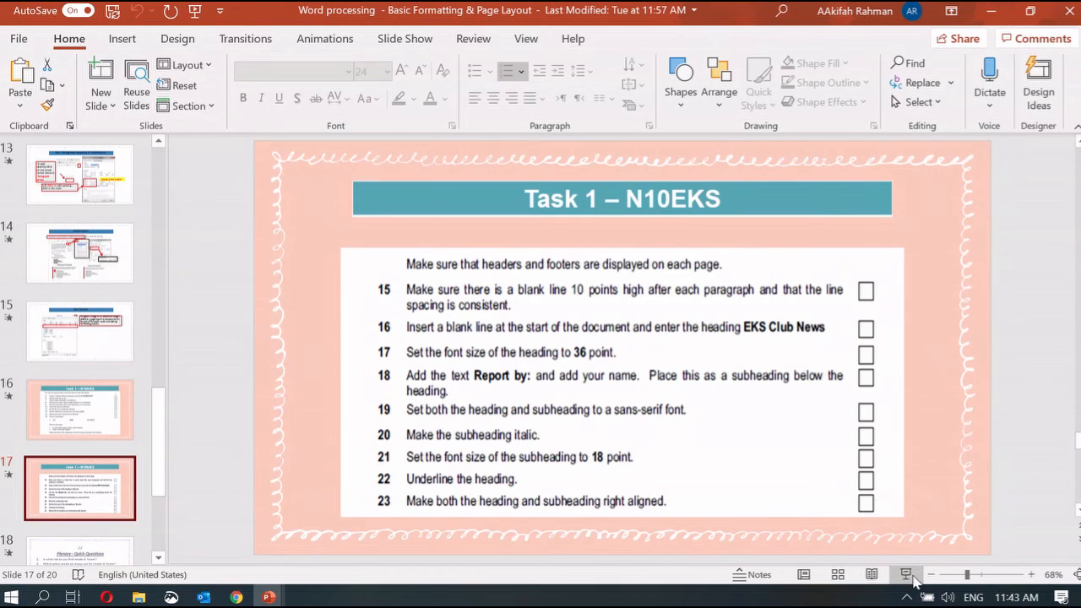
{"action": "left_click", "coordinate": [905, 574]}
{"action": "key", "text": "Right"}
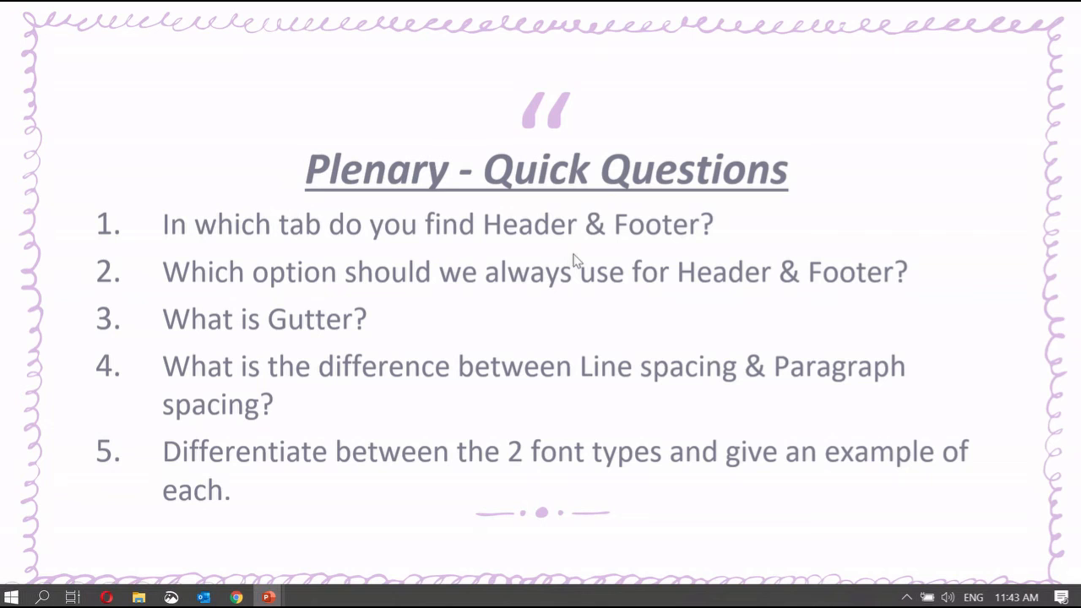
Launch Word from the Start search and create a new blank document
{"action": "left_click", "coordinate": [10, 598]}
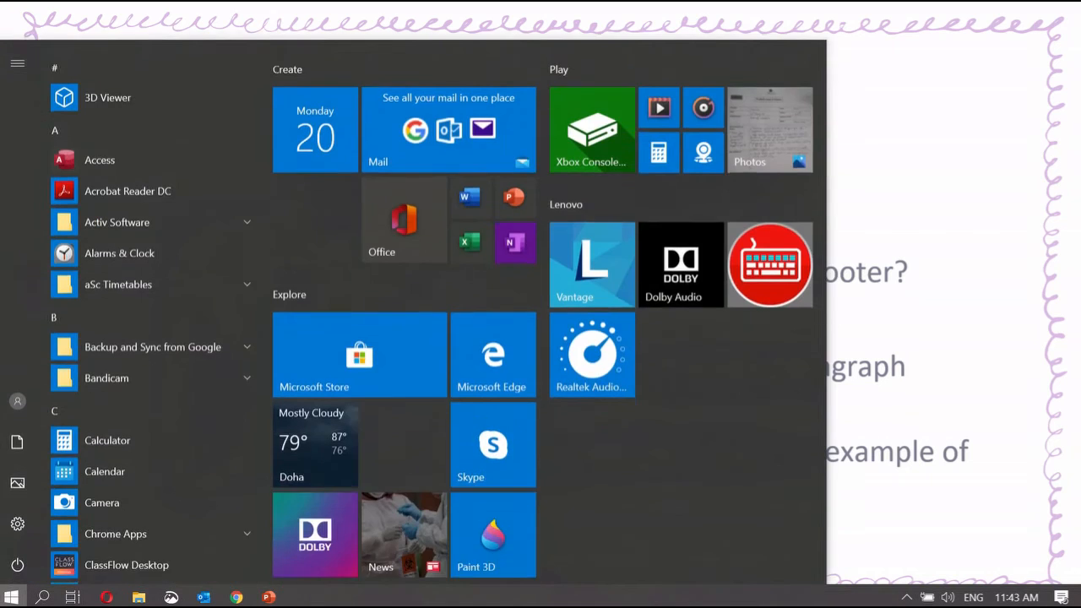
{"action": "type", "text": "word"}
{"action": "key", "text": "Return"}
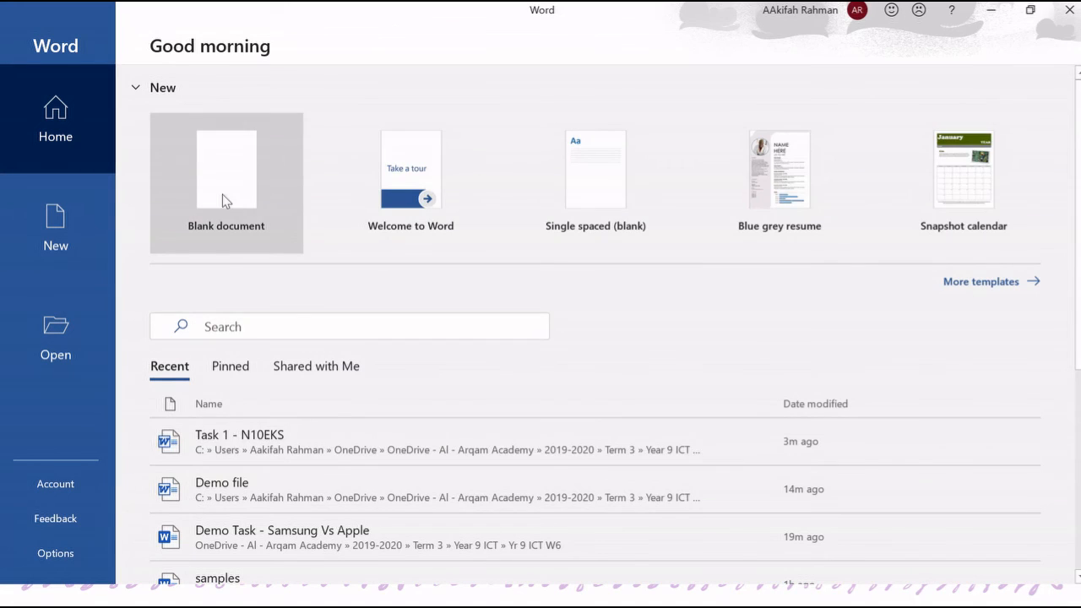
{"action": "left_click", "coordinate": [224, 197]}
{"action": "left_click", "coordinate": [123, 39]}
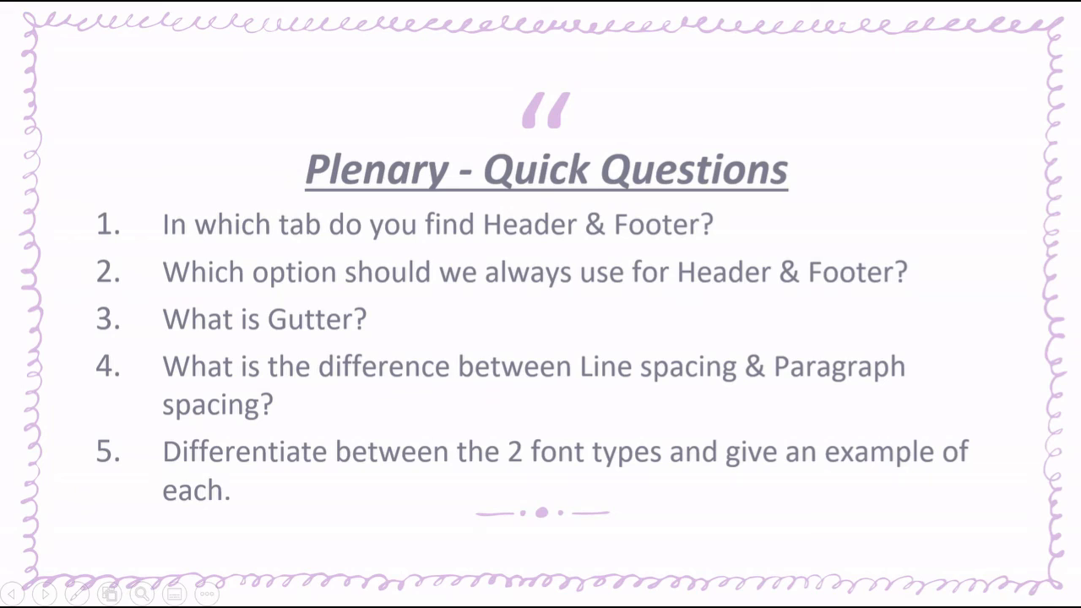
Show the Plenary – Answers slide, return to the questions, and exit the slide show
{"action": "key", "text": "Right"}
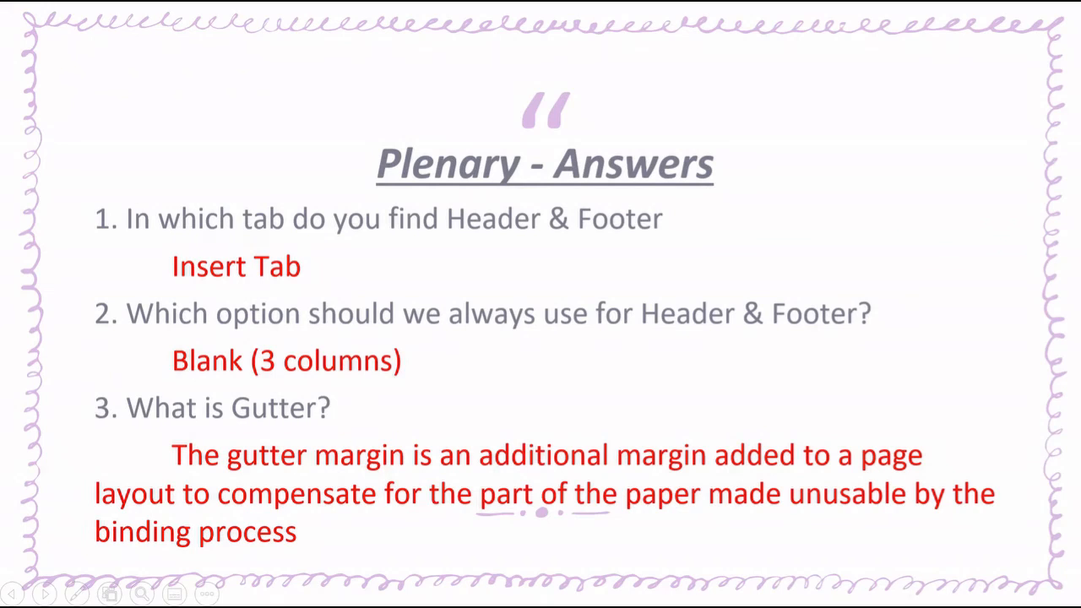
{"action": "key", "text": "Left"}
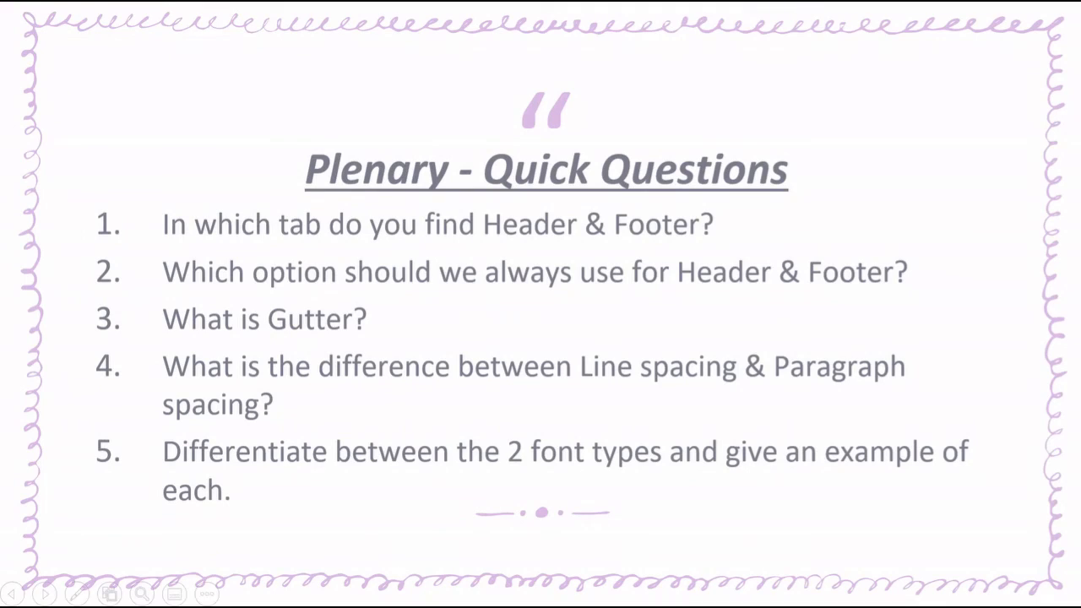
{"action": "key", "text": "Escape"}
Preview the built-in header designs, then highlight 'What is Gutter?' on the quiz slide
{"action": "mouse_move", "coordinate": [302, 596]}
{"action": "left_click", "coordinate": [304, 574]}
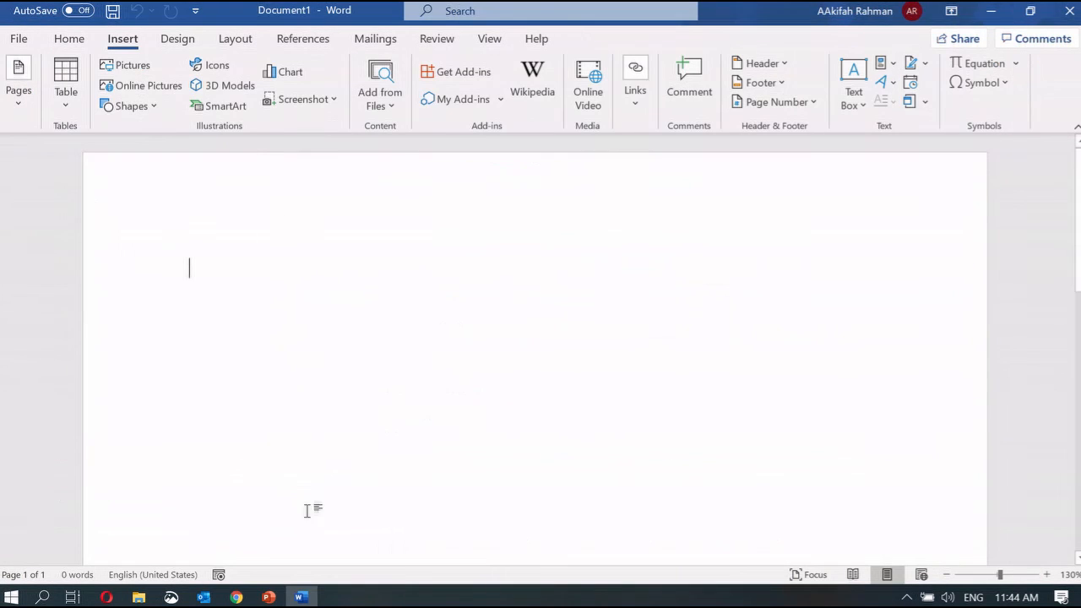
{"action": "left_click", "coordinate": [760, 64]}
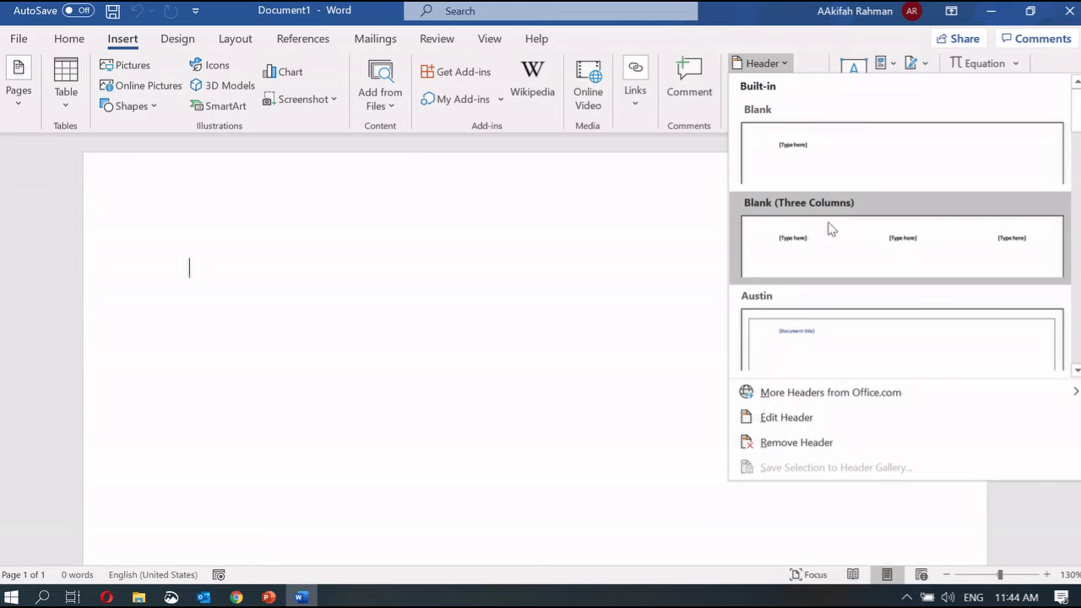
{"action": "left_click", "coordinate": [270, 598]}
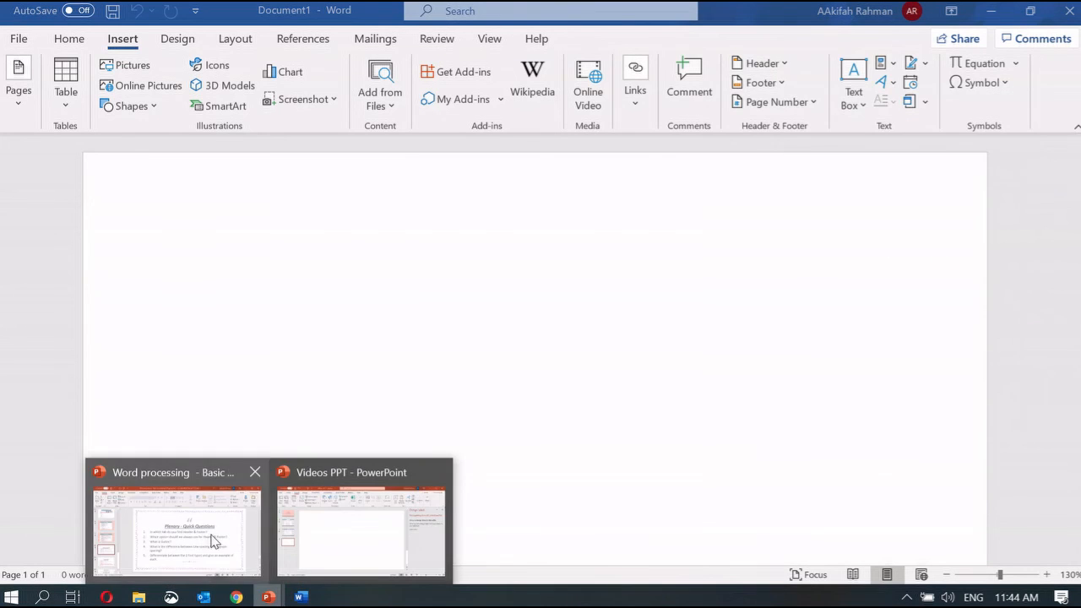
{"action": "left_click", "coordinate": [212, 543]}
{"action": "left_click_drag", "start_coordinate": [372, 361], "coordinate": [507, 359]}
Review the margin and gutter settings in Custom Margins Page Setup without changing them
{"action": "left_click", "coordinate": [312, 600]}
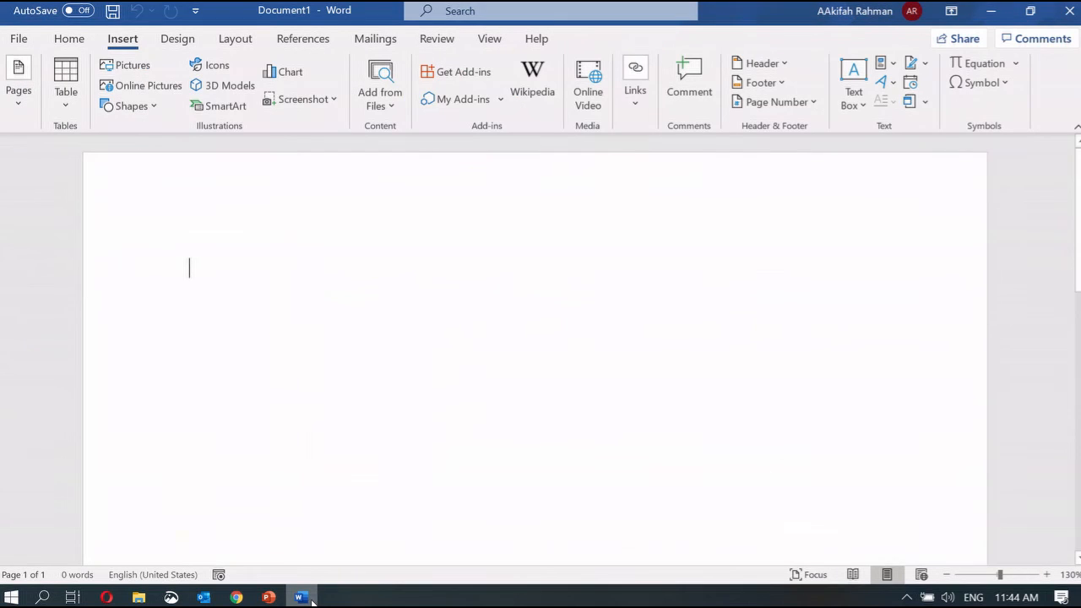
{"action": "left_click", "coordinate": [243, 42]}
{"action": "left_click", "coordinate": [12, 112]}
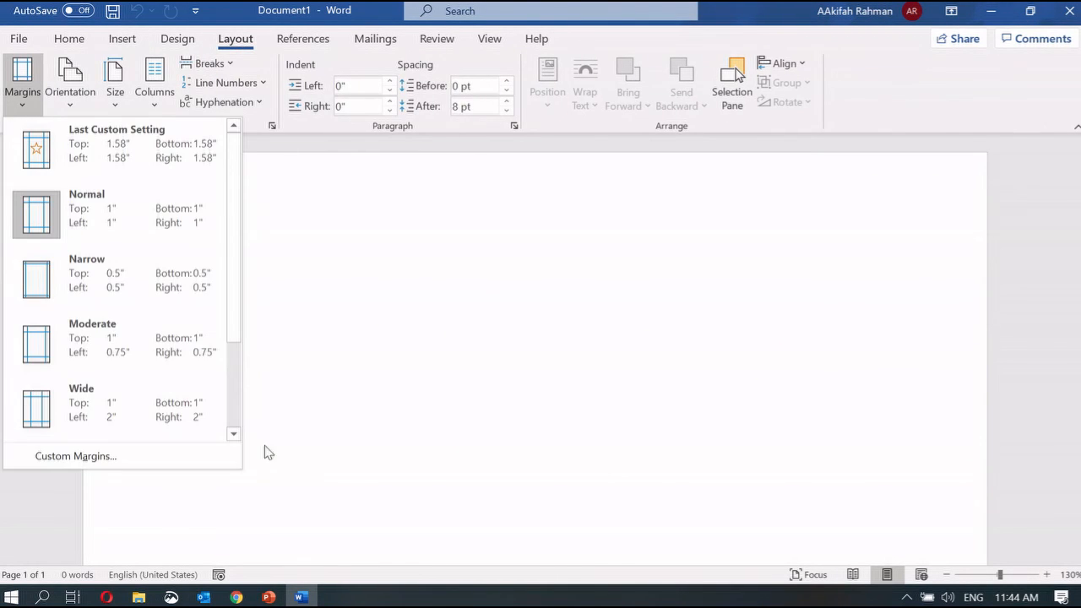
{"action": "left_click", "coordinate": [149, 451]}
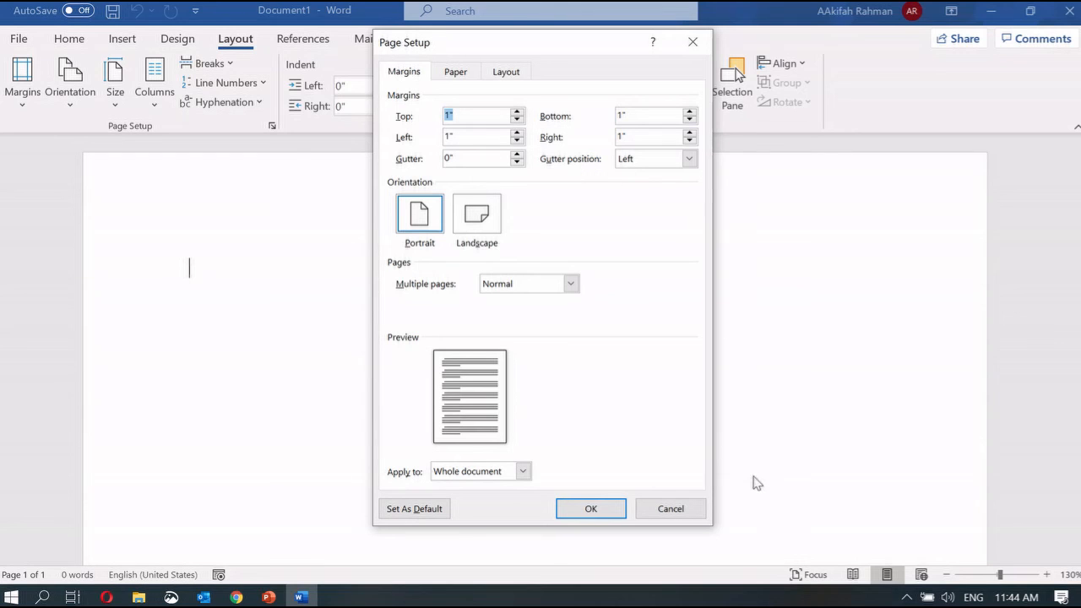
{"action": "left_click", "coordinate": [671, 509]}
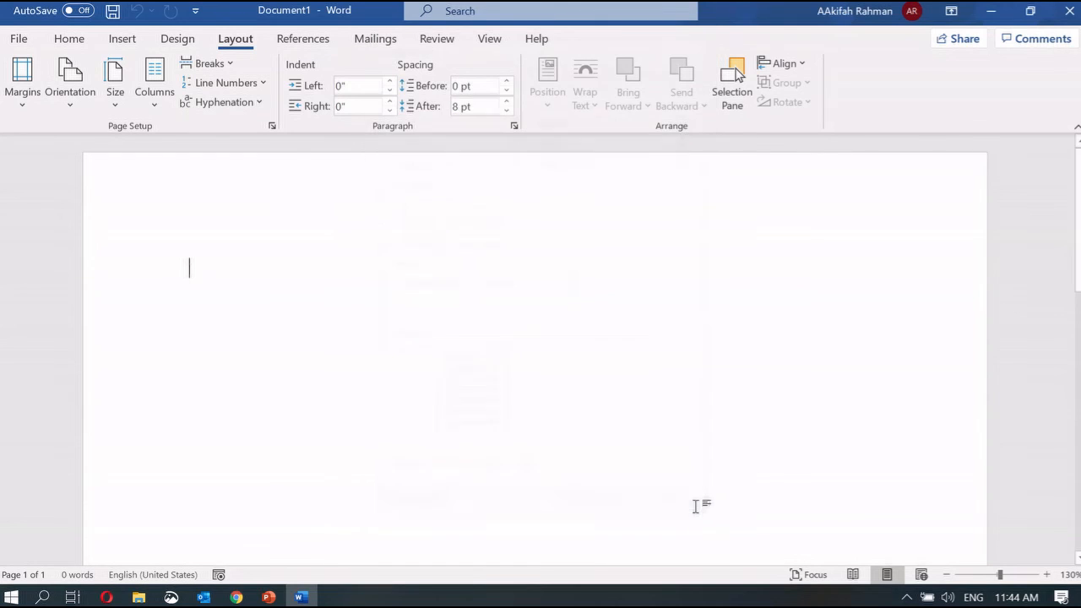
Highlight the line versus paragraph spacing question on the Plenary slide
{"action": "mouse_move", "coordinate": [272, 598]}
{"action": "left_click", "coordinate": [222, 555]}
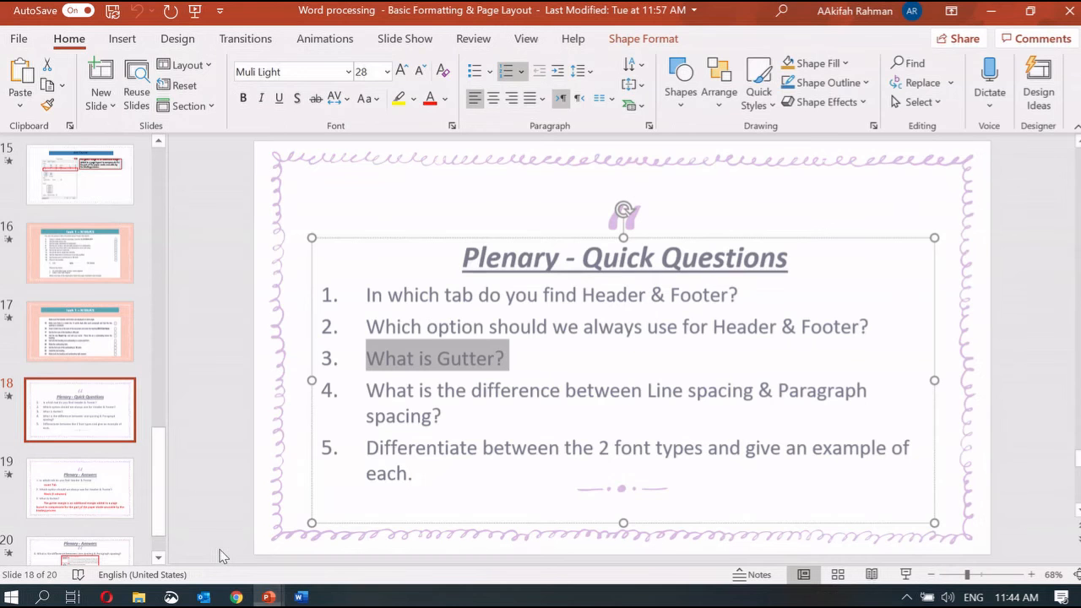
{"action": "left_click_drag", "start_coordinate": [372, 391], "coordinate": [448, 422]}
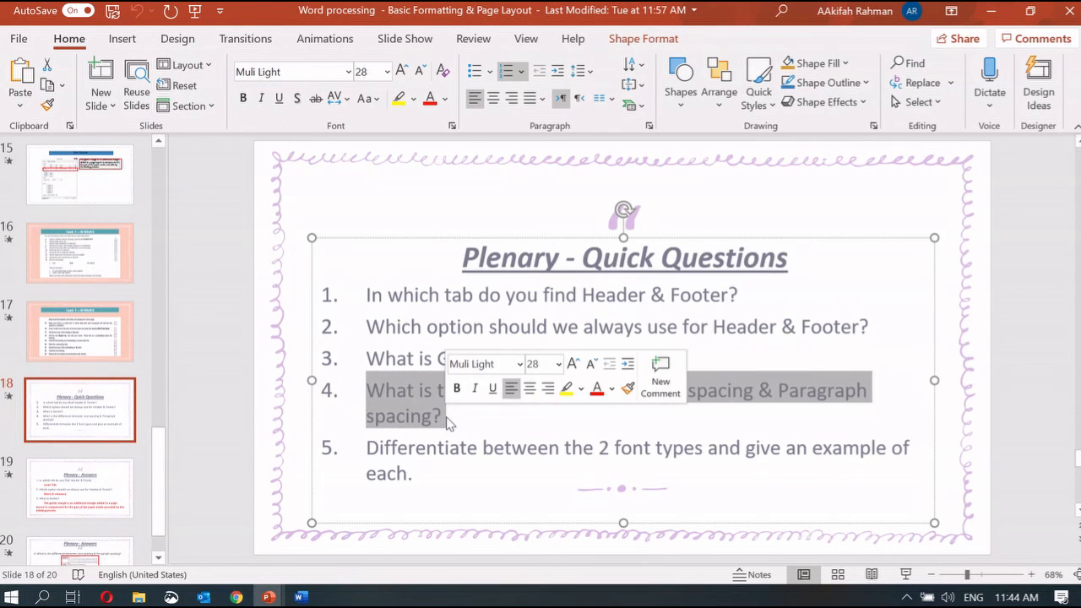
Set the blank document's line spacing to 3.0 and view the Paragraph dialog without changes
{"action": "left_click", "coordinate": [301, 597]}
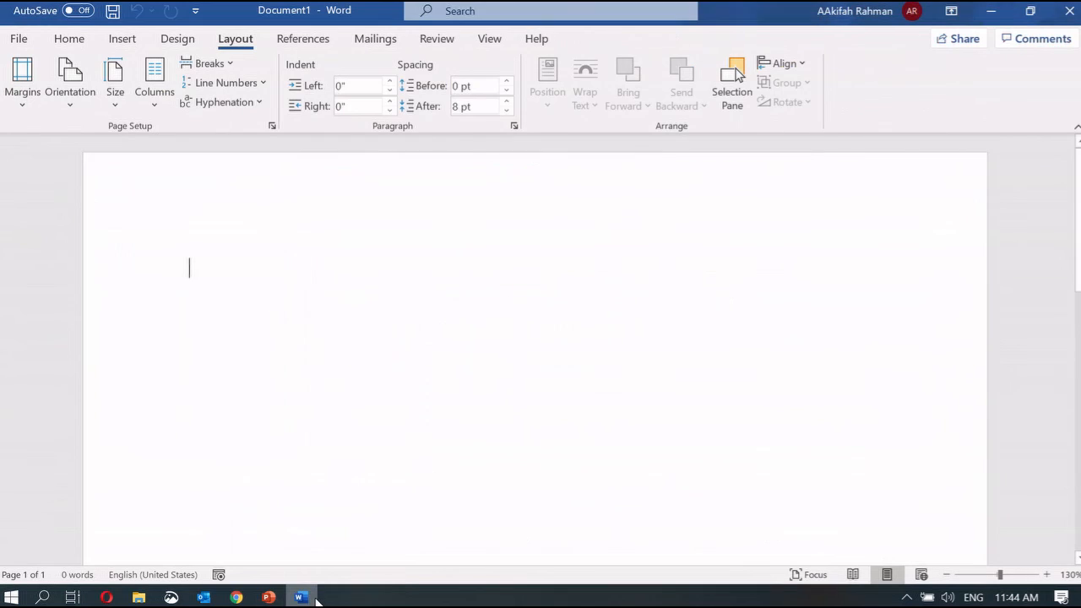
{"action": "left_click", "coordinate": [74, 44]}
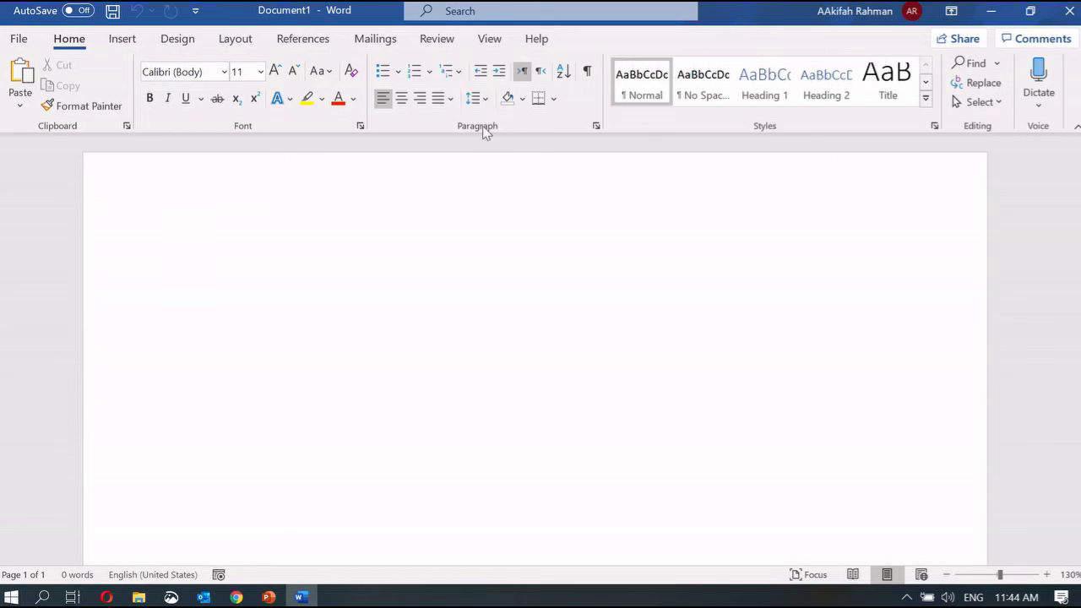
{"action": "left_click", "coordinate": [478, 99]}
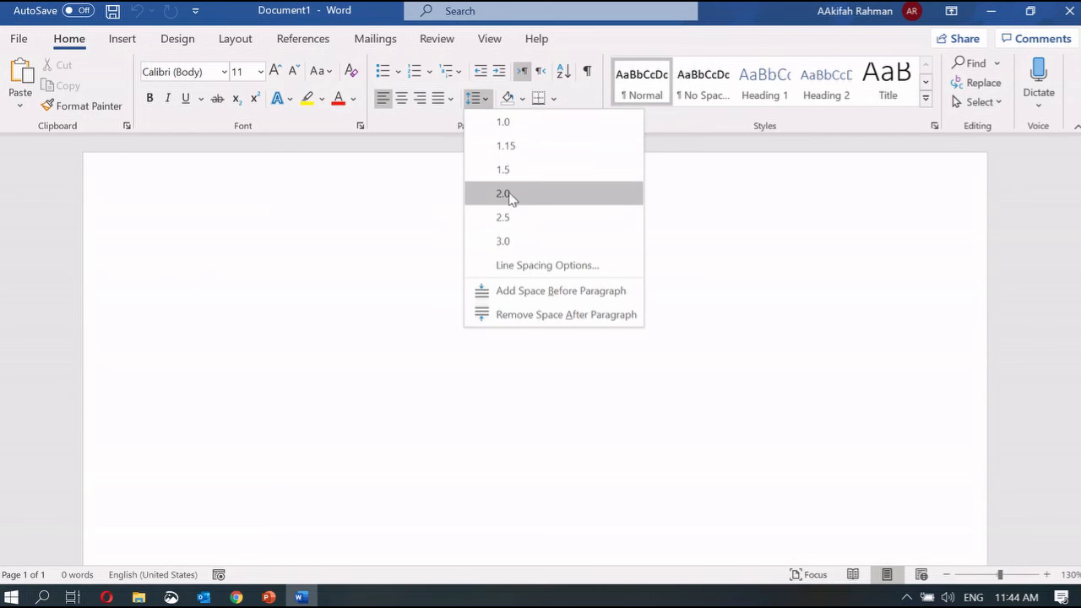
{"action": "left_click", "coordinate": [518, 245]}
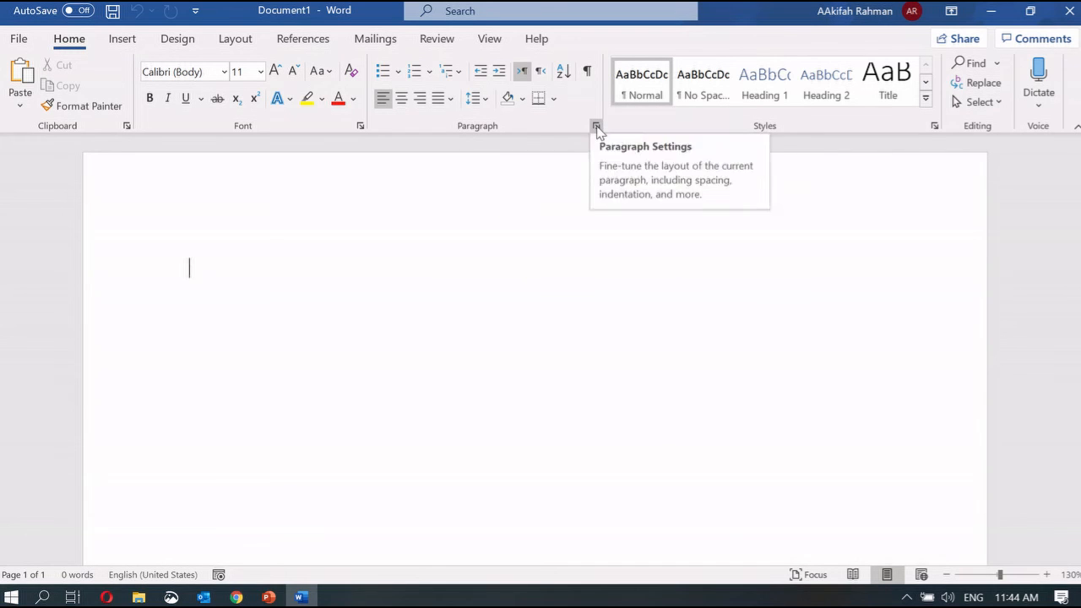
{"action": "left_click", "coordinate": [596, 126]}
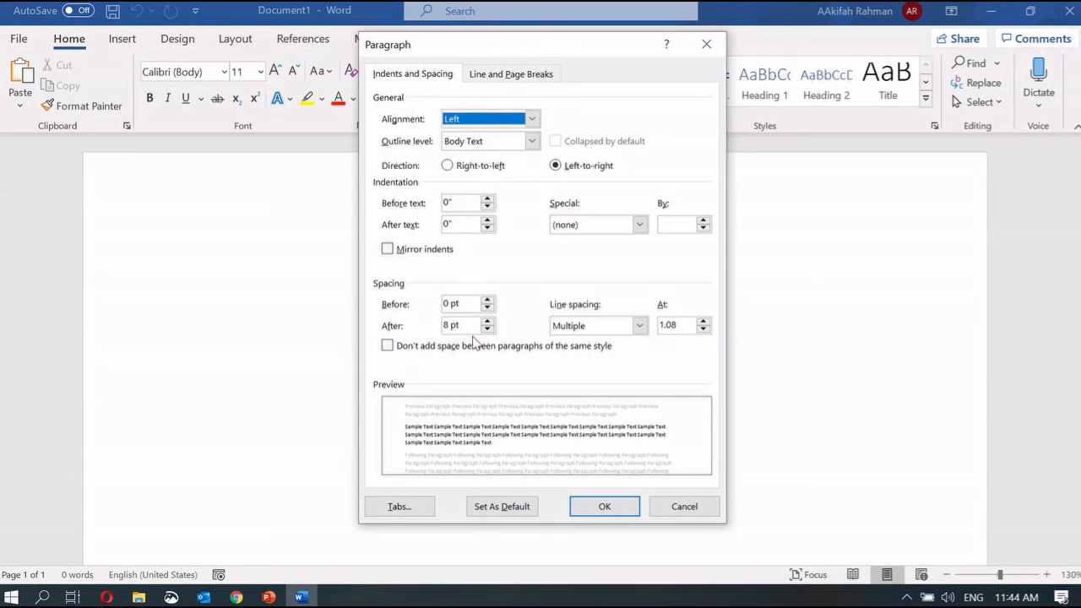
{"action": "left_click", "coordinate": [695, 511]}
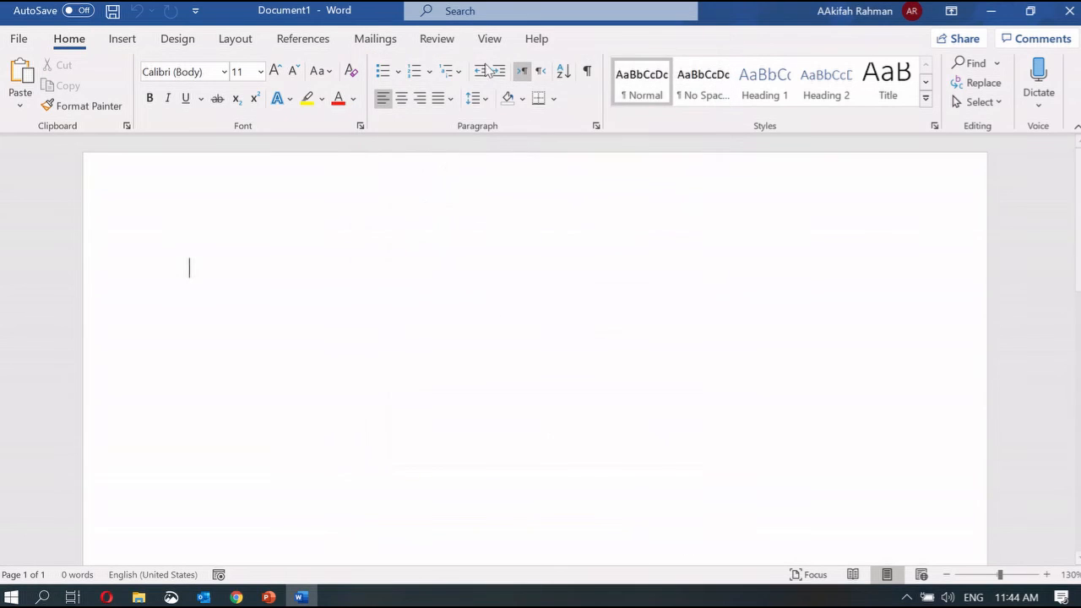
{"action": "mouse_move", "coordinate": [269, 597]}
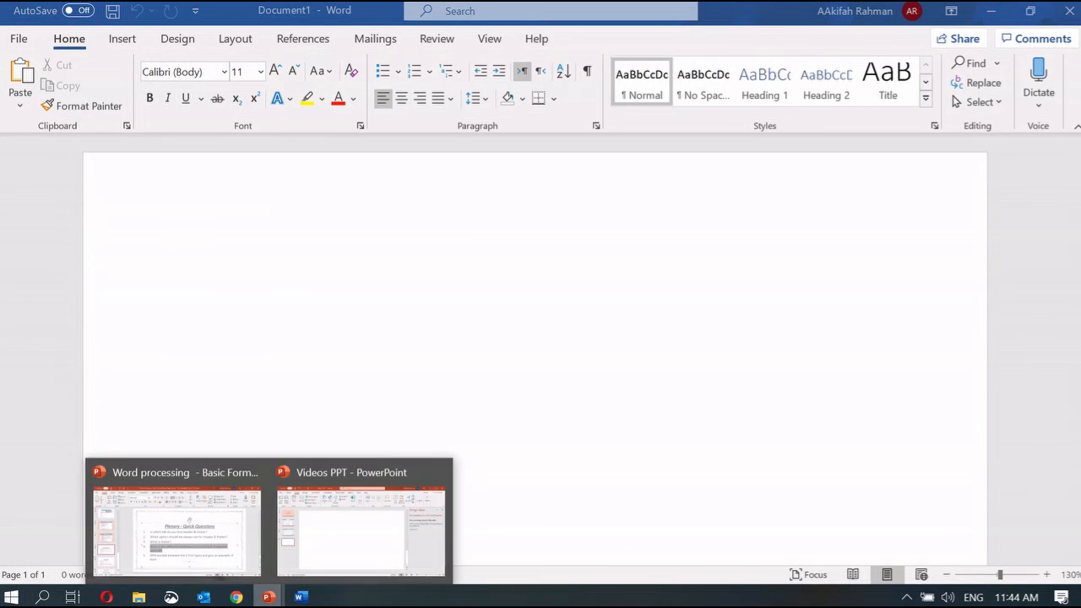
{"action": "left_click", "coordinate": [212, 551]}
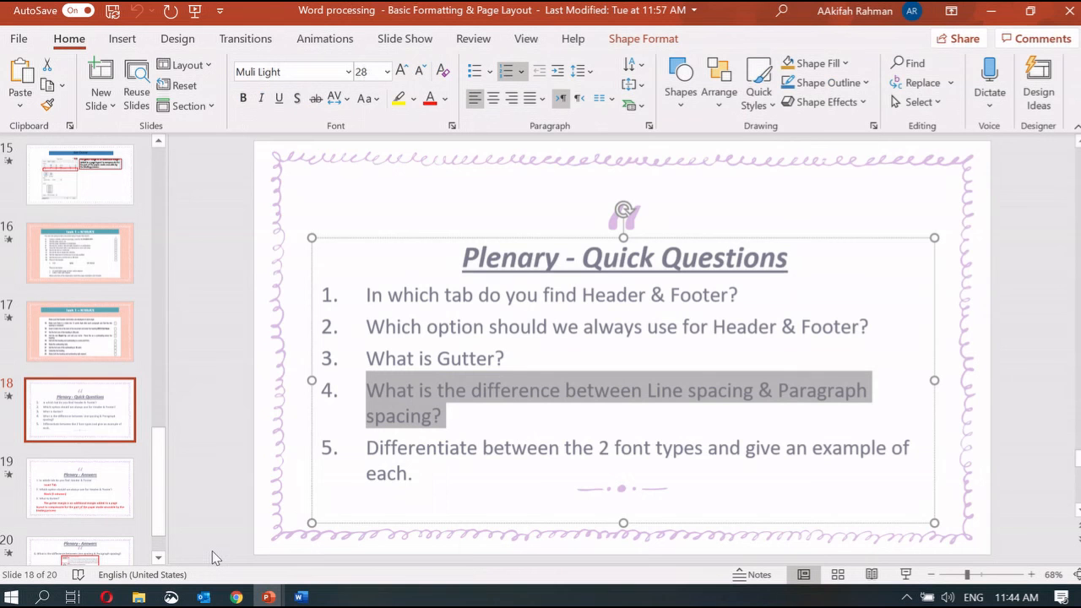
Highlight question 5 about font types after clearing the question 4 highlight
{"action": "left_click", "coordinate": [634, 394]}
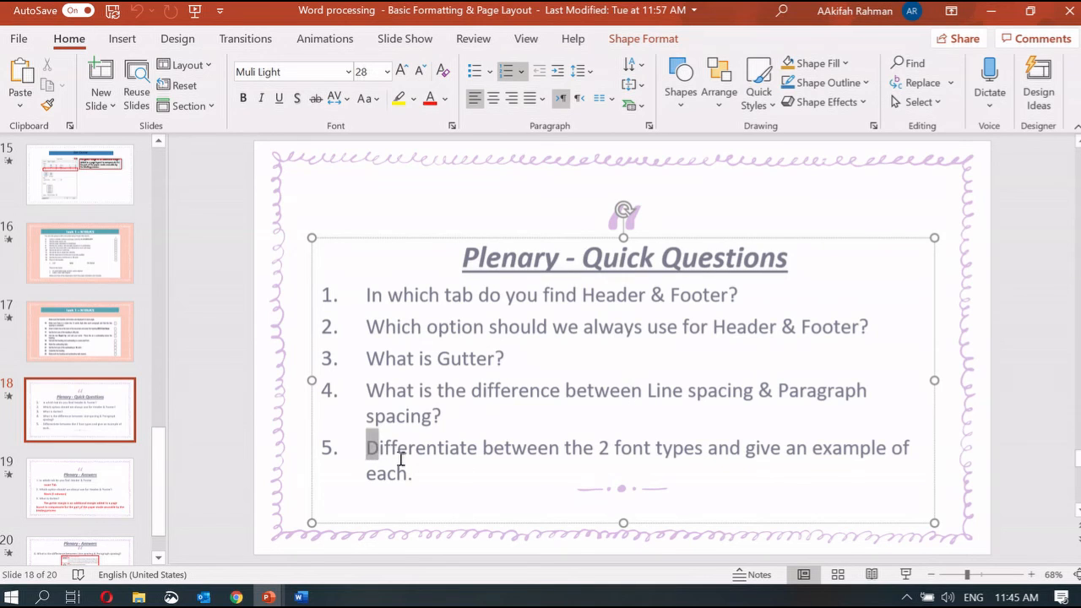
{"action": "left_click_drag", "start_coordinate": [370, 448], "coordinate": [434, 482]}
{"action": "left_click", "coordinate": [253, 408]}
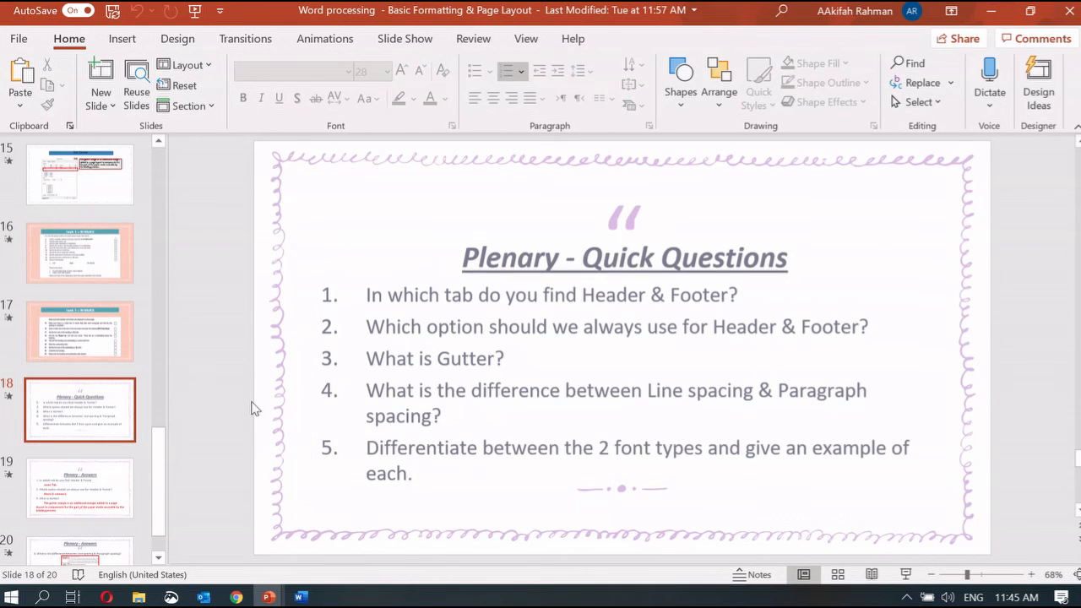
On slide 20, highlight the San-Serif fonts, Serif fonts and Times New Roman examples
{"action": "scroll", "coordinate": [251, 408], "scroll_direction": "down", "scroll_amount": 2}
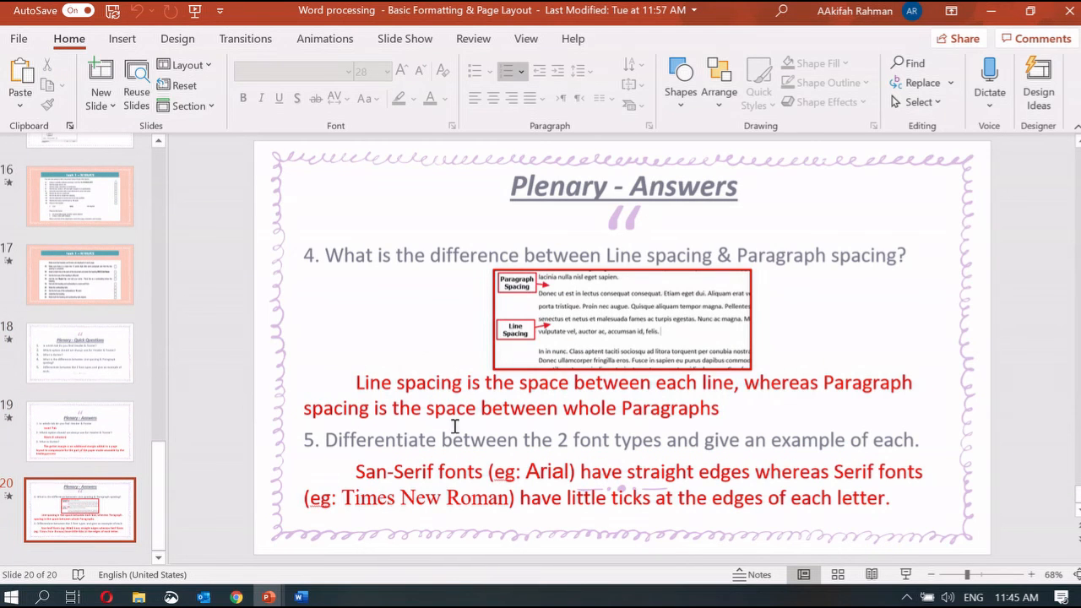
{"action": "left_click_drag", "start_coordinate": [360, 474], "coordinate": [488, 473]}
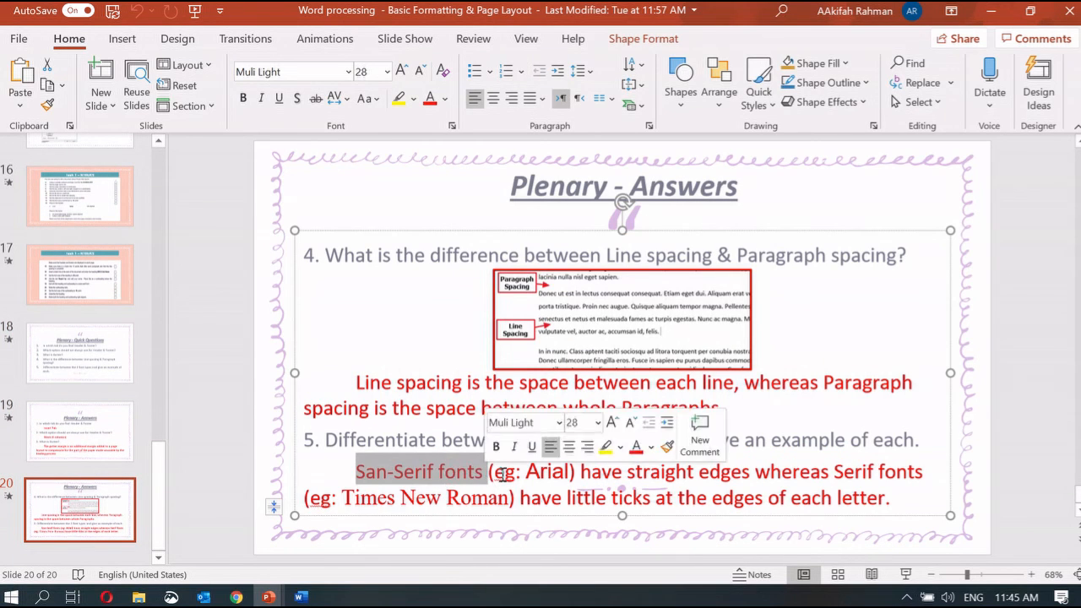
{"action": "left_click_drag", "start_coordinate": [834, 473], "coordinate": [927, 472]}
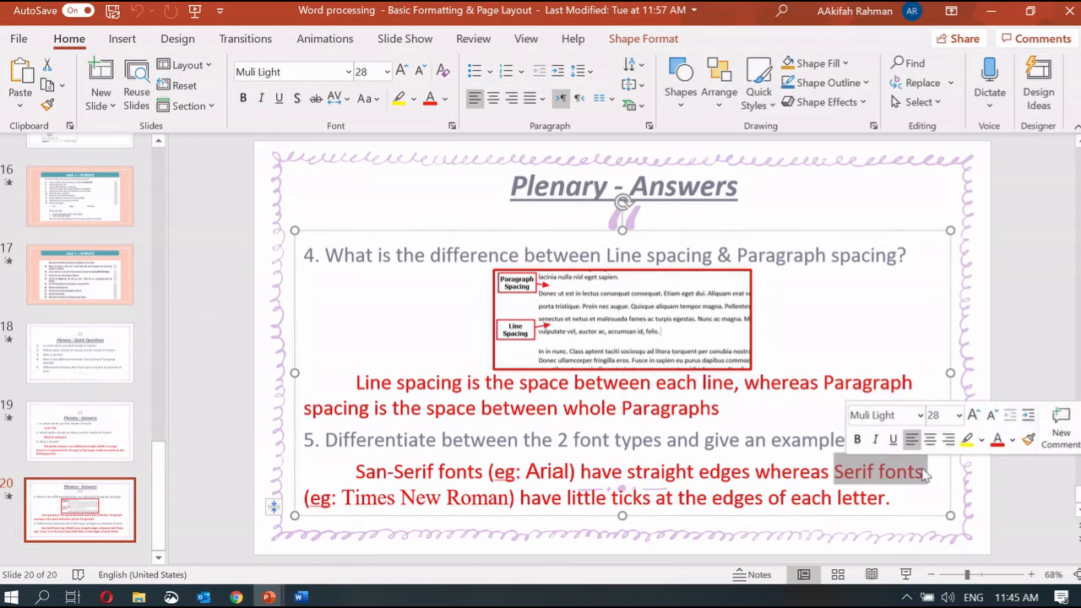
{"action": "left_click_drag", "start_coordinate": [341, 496], "coordinate": [511, 498]}
{"action": "left_click", "coordinate": [447, 496]}
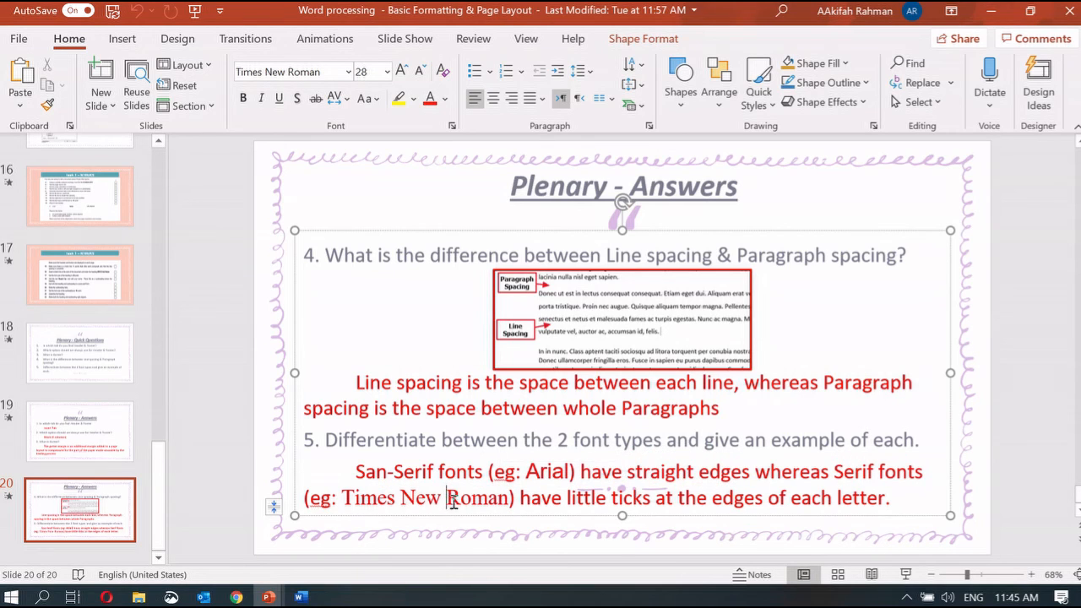
{"action": "left_click", "coordinate": [454, 504]}
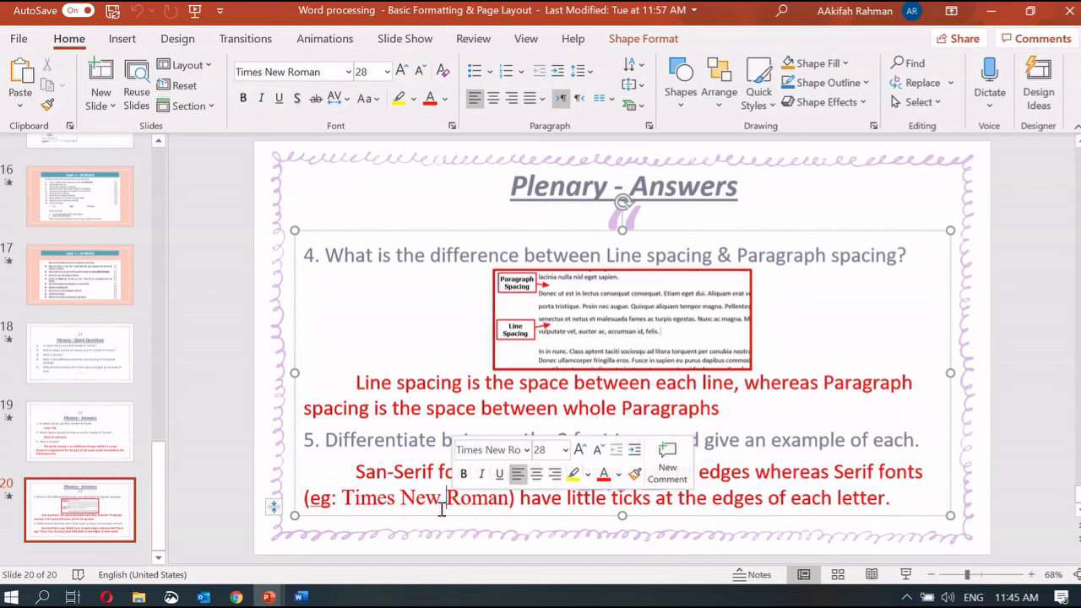